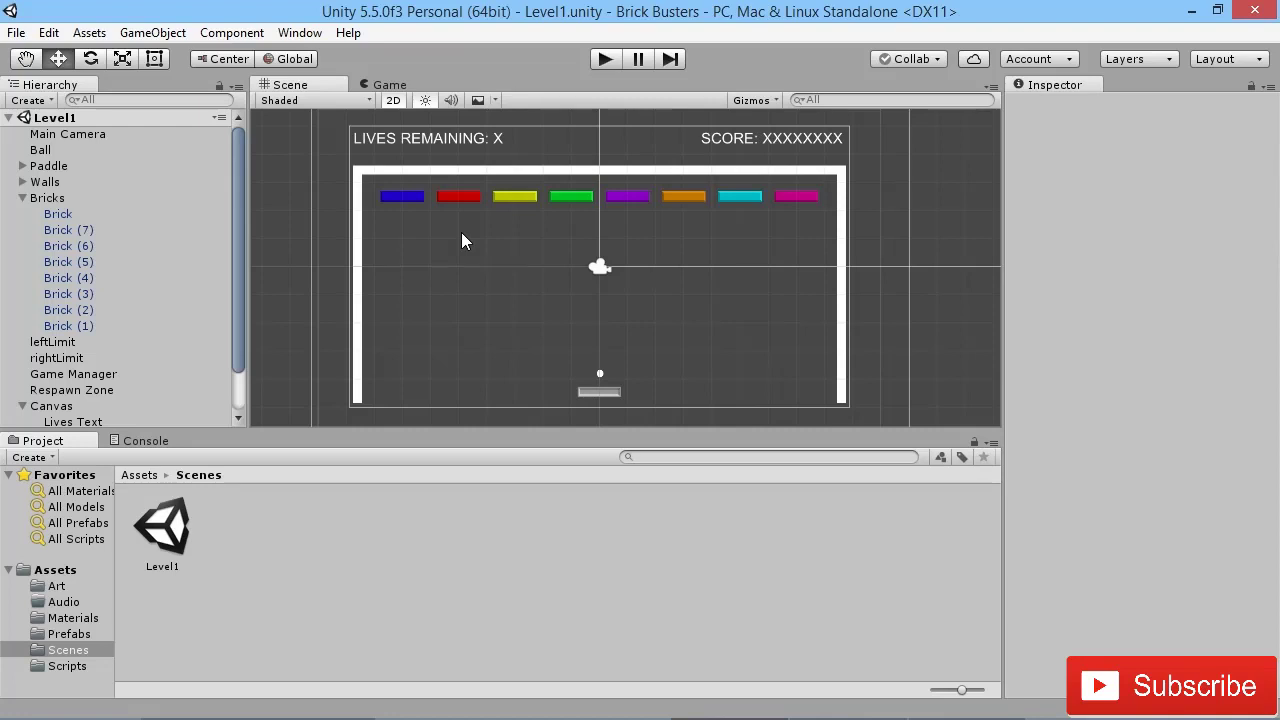
Create a new scene and set its Main Camera background colour to black
left_click(16, 32)
left_click(35, 55)
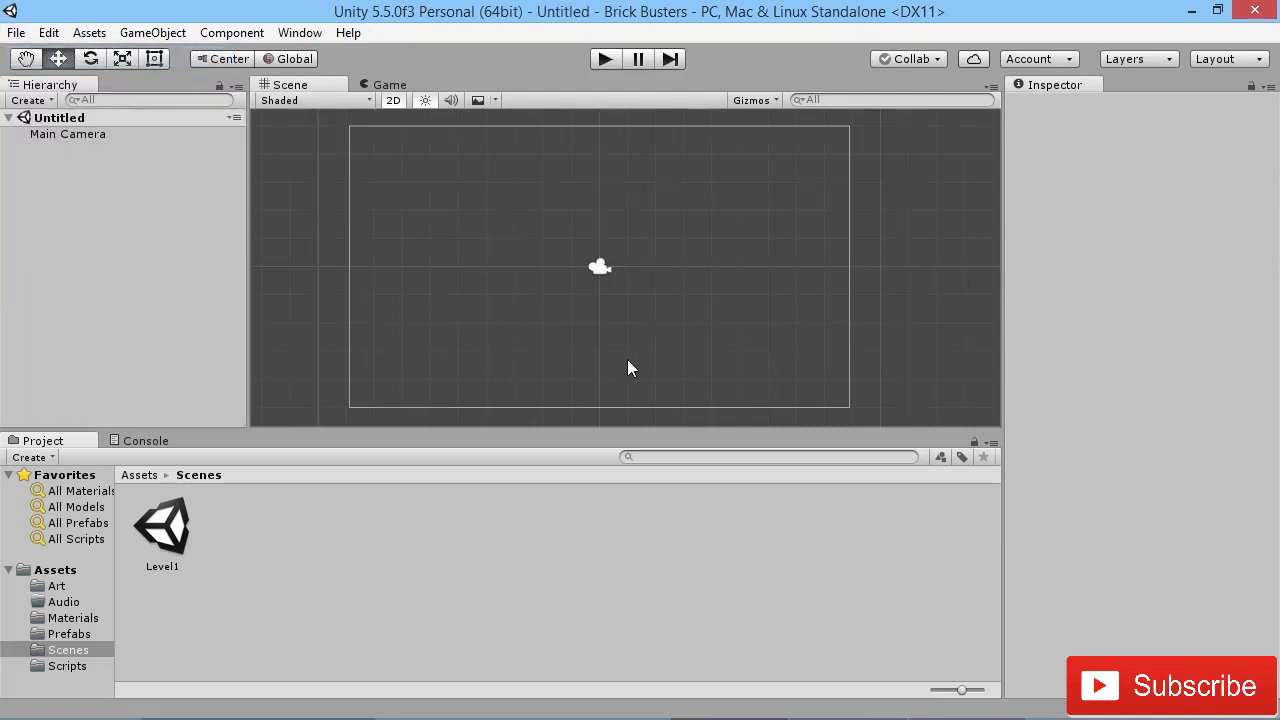
left_click(86, 134)
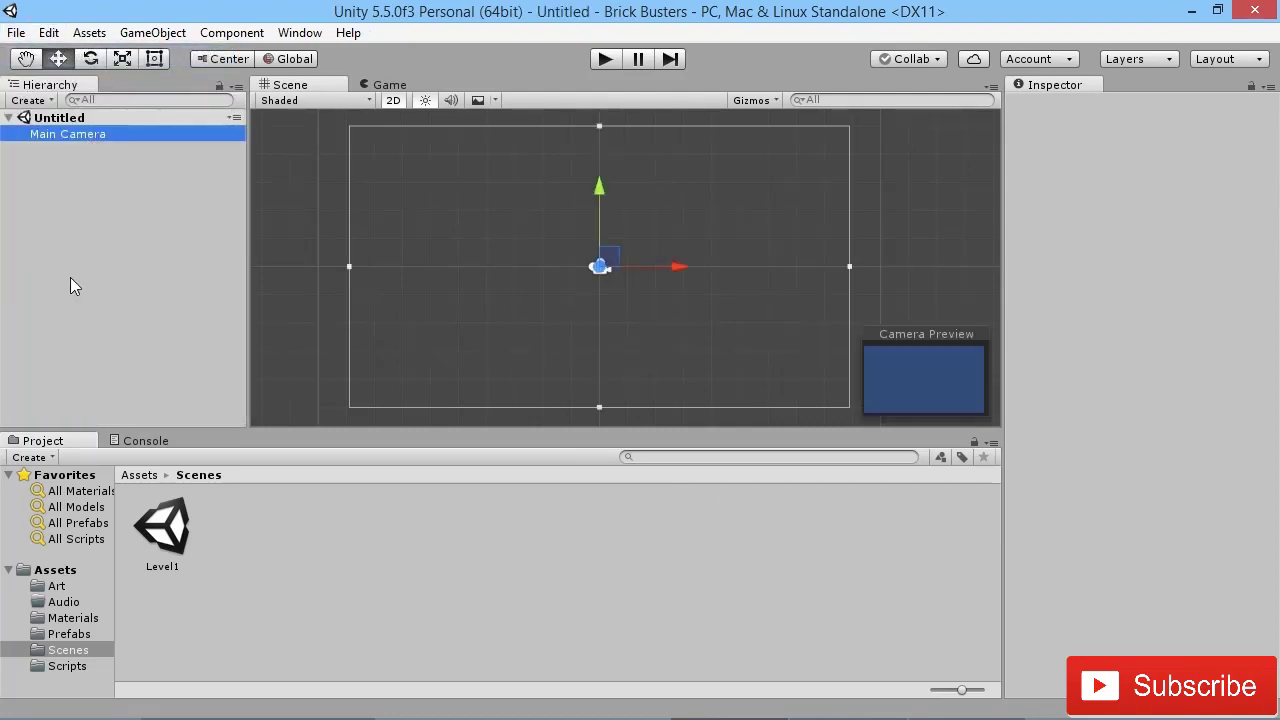
left_click(1172, 260)
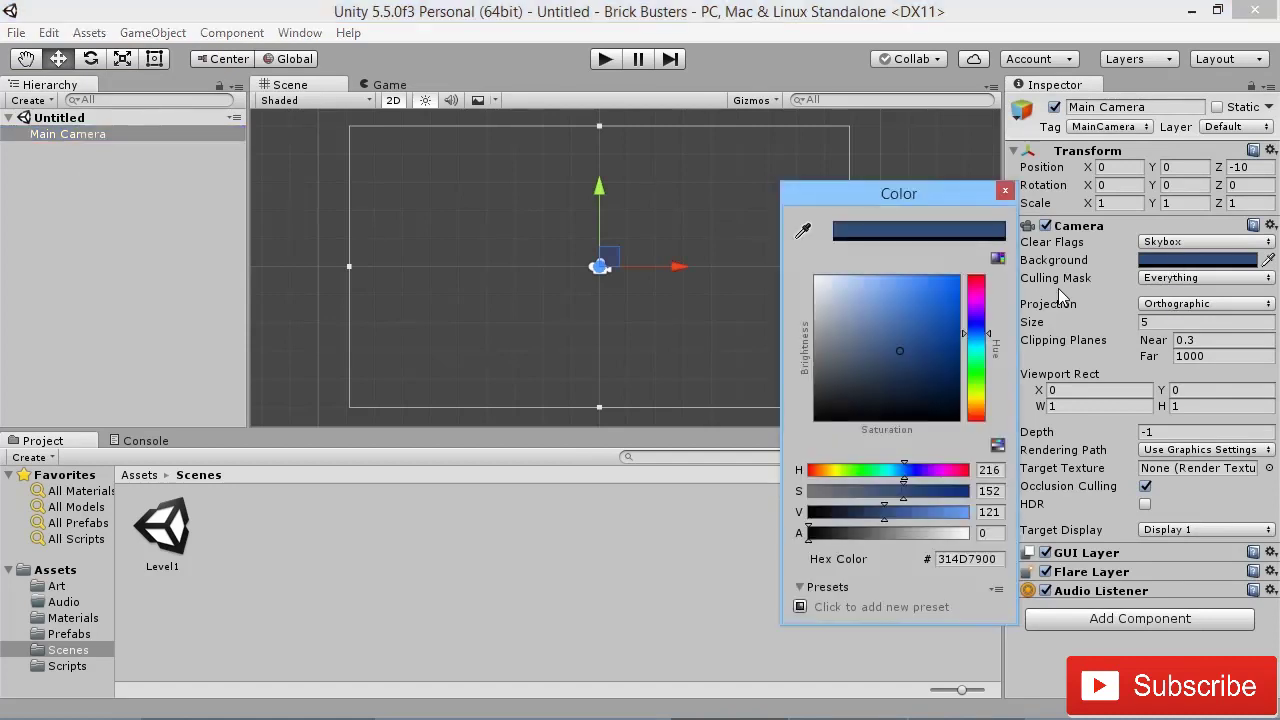
left_click_drag(890, 366, 794, 429)
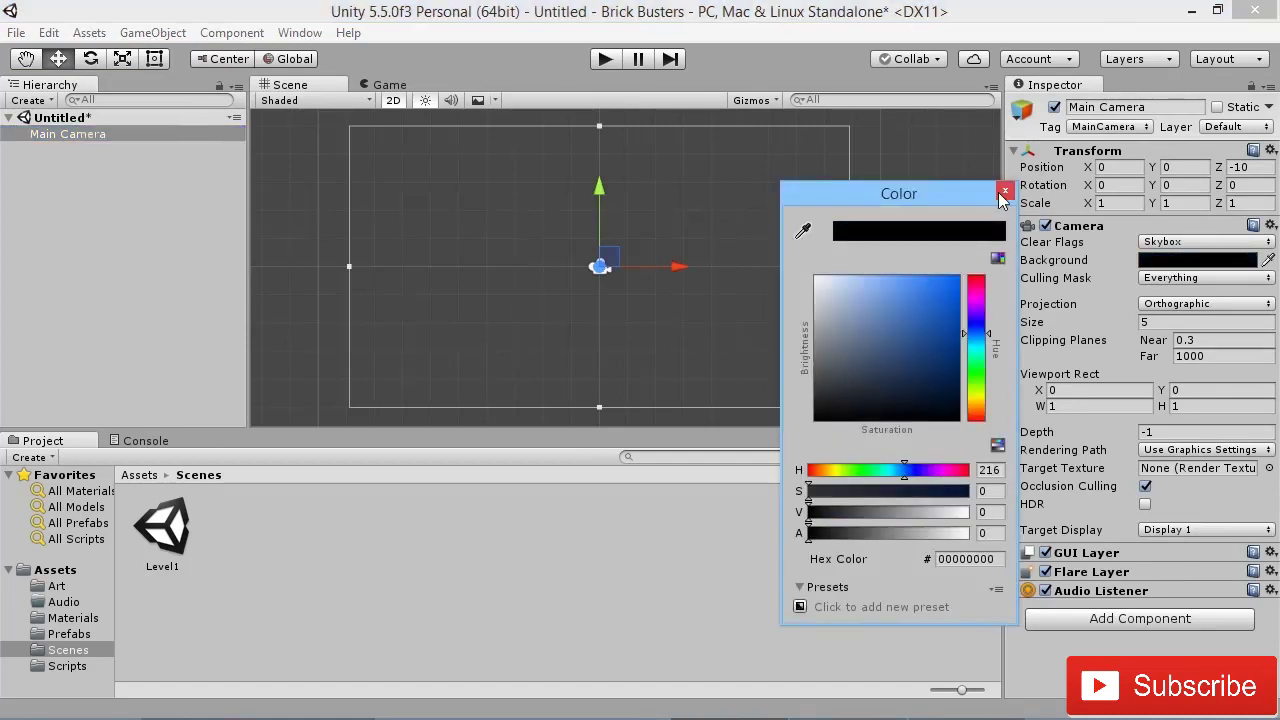
left_click(1005, 190)
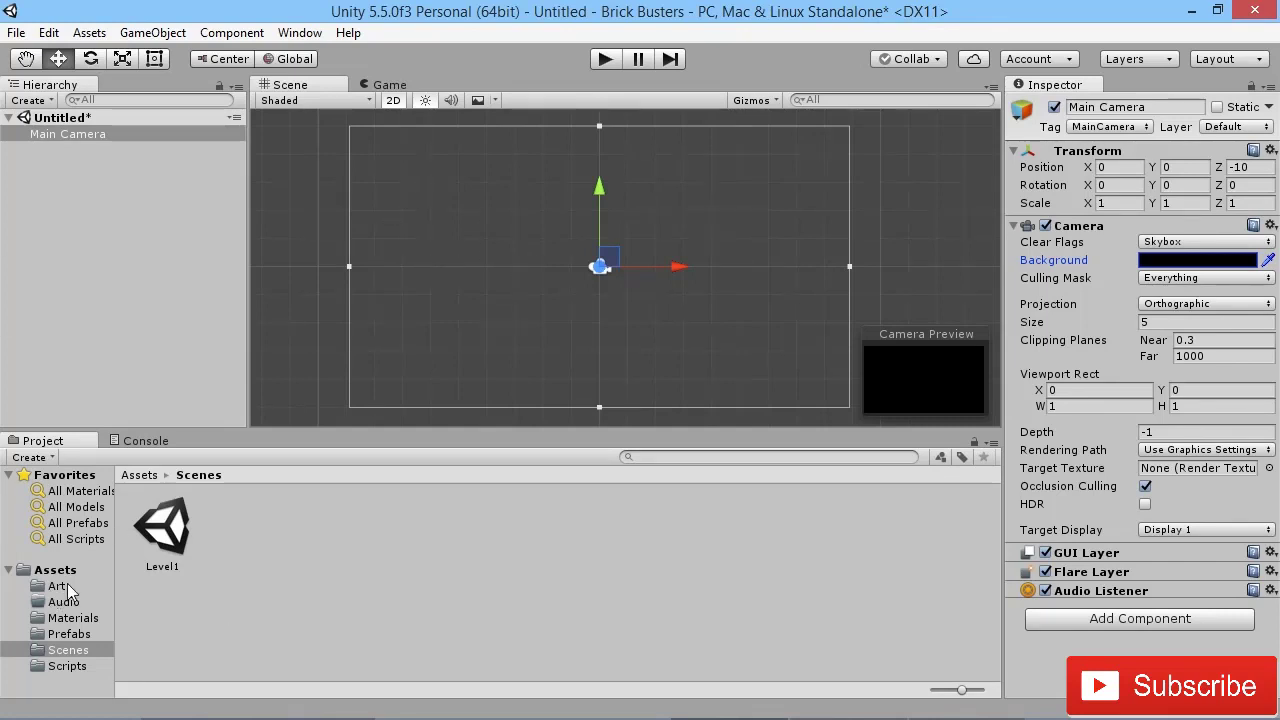
Add a UI Image and move it into the upper middle of the canvas, at about Pos X 3, Pos Y 49
left_click(164, 33)
mouse_move(280, 190)
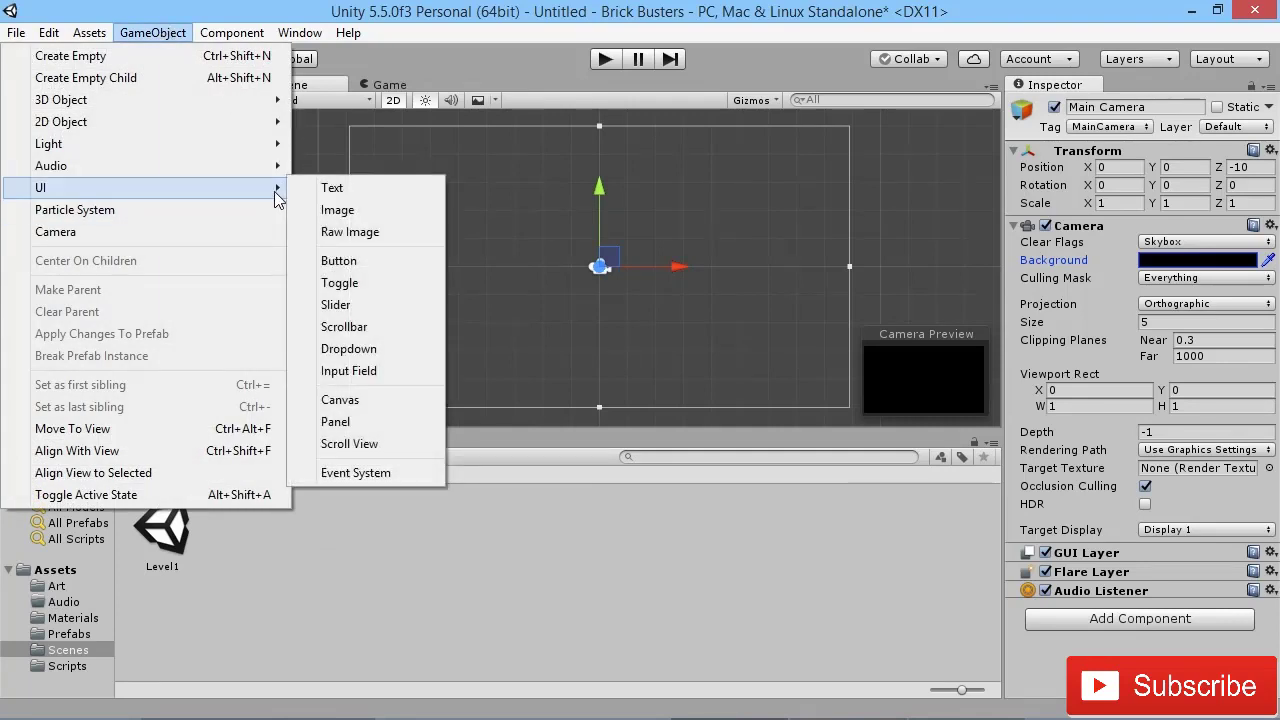
left_click(341, 212)
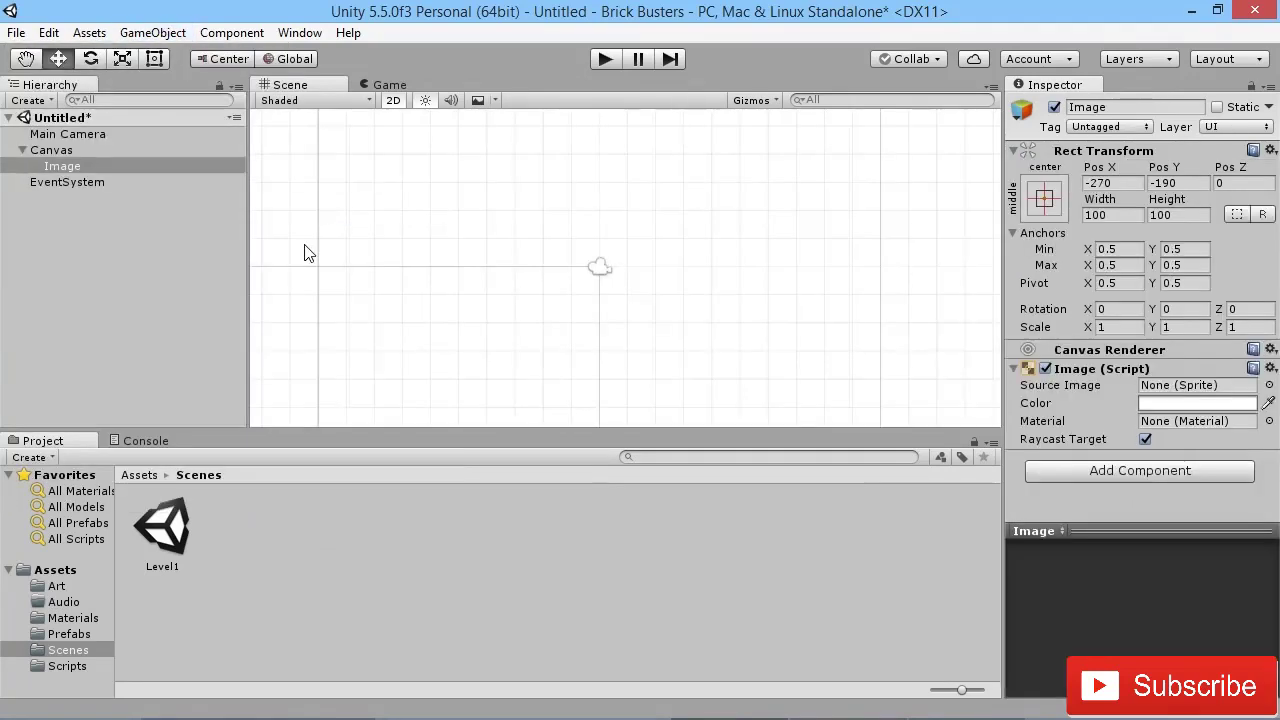
scroll(503, 249, "down", 10)
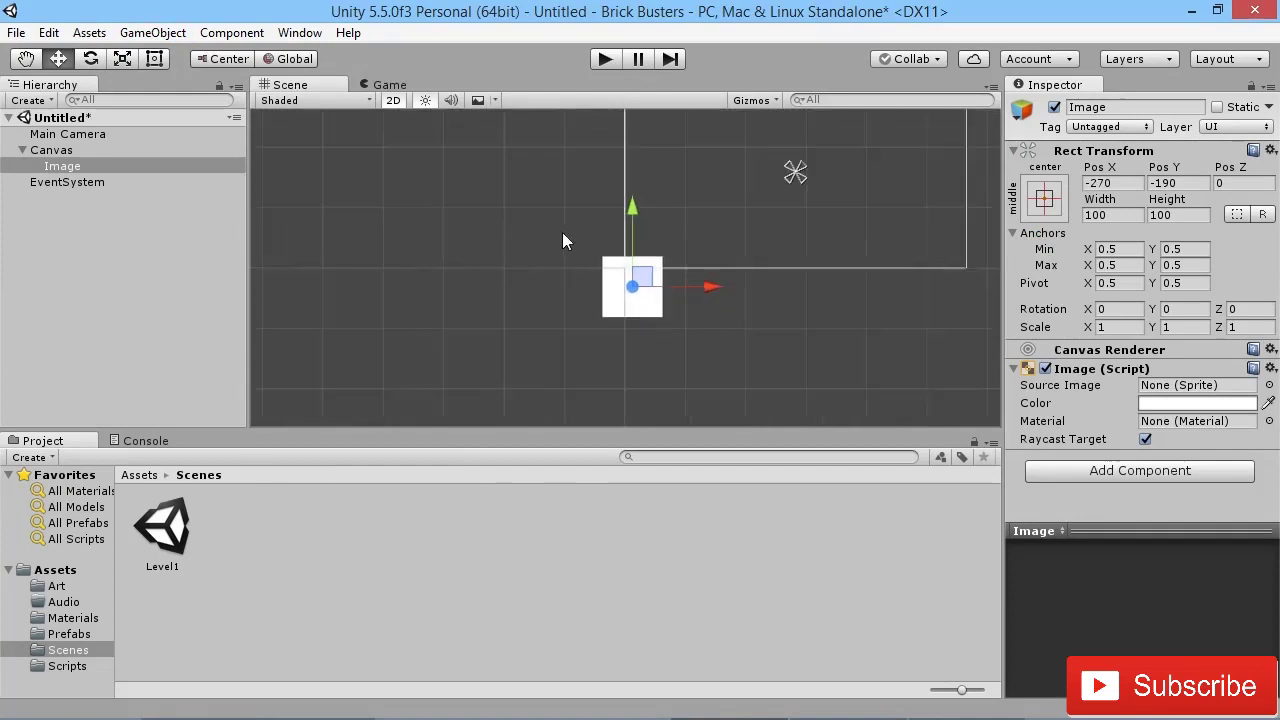
middle_click_drag(736, 199, 617, 244)
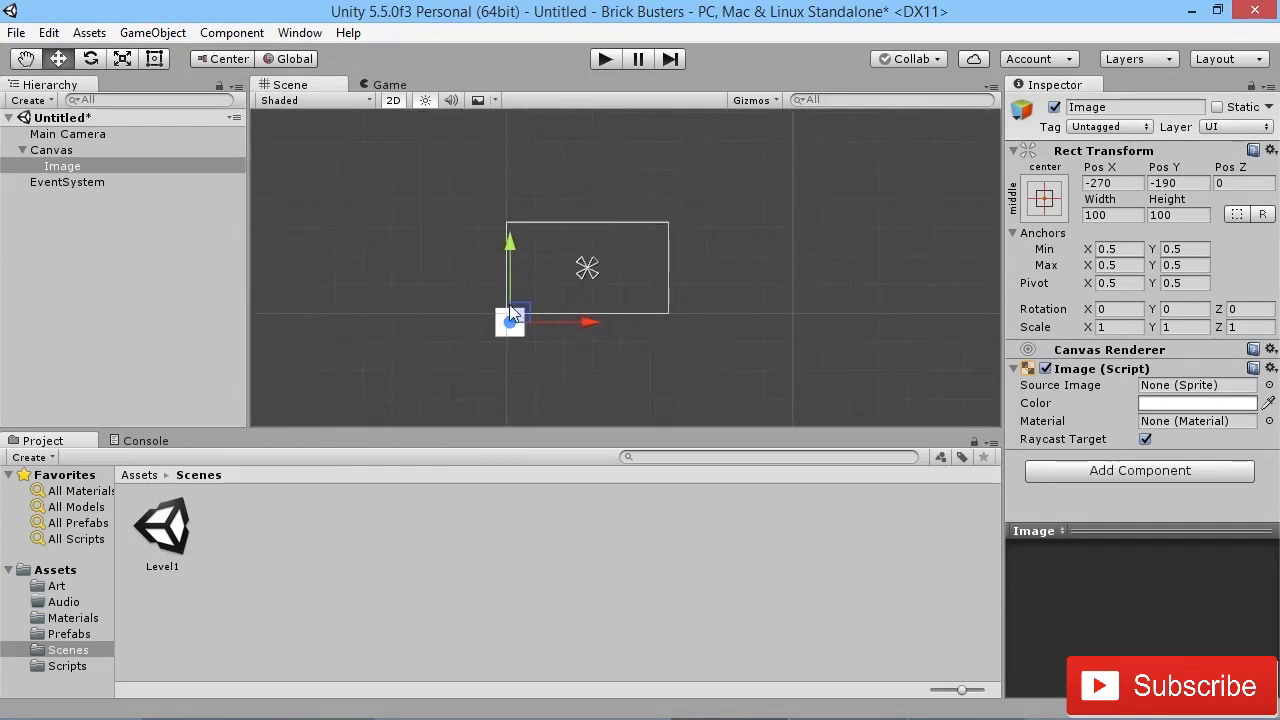
scroll(550, 289, "up", 3)
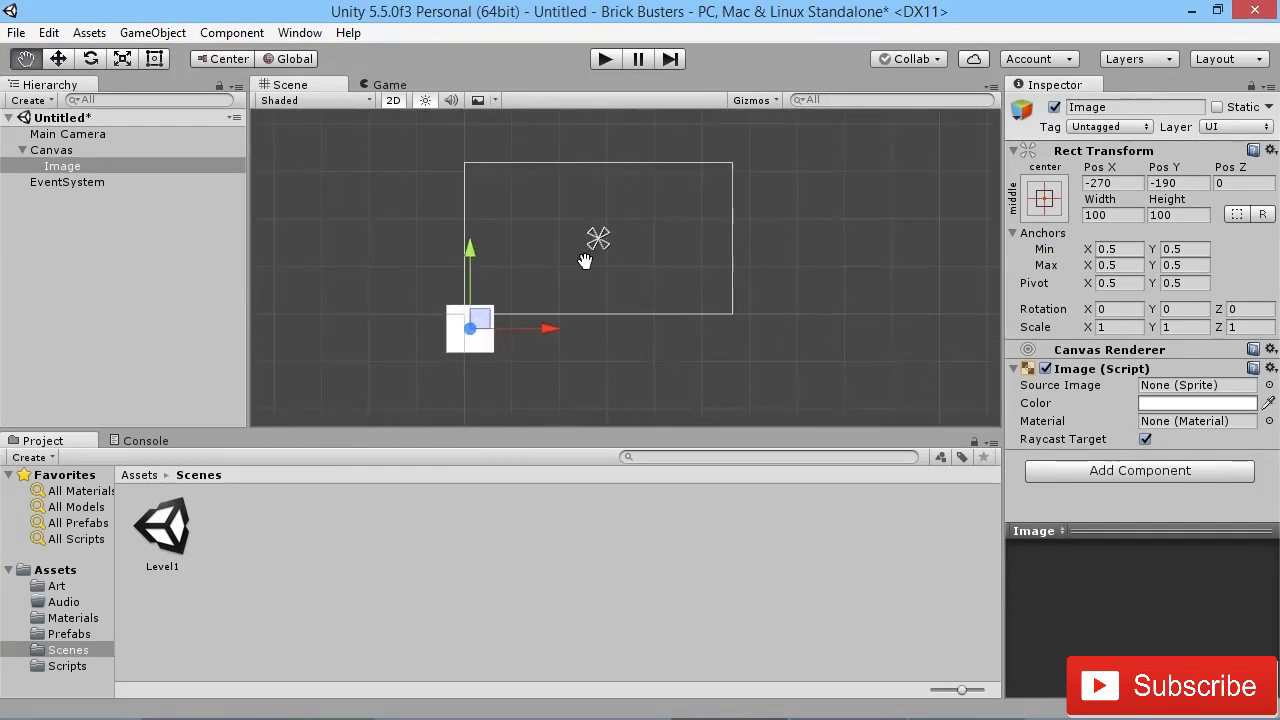
left_click_drag(487, 307, 611, 201)
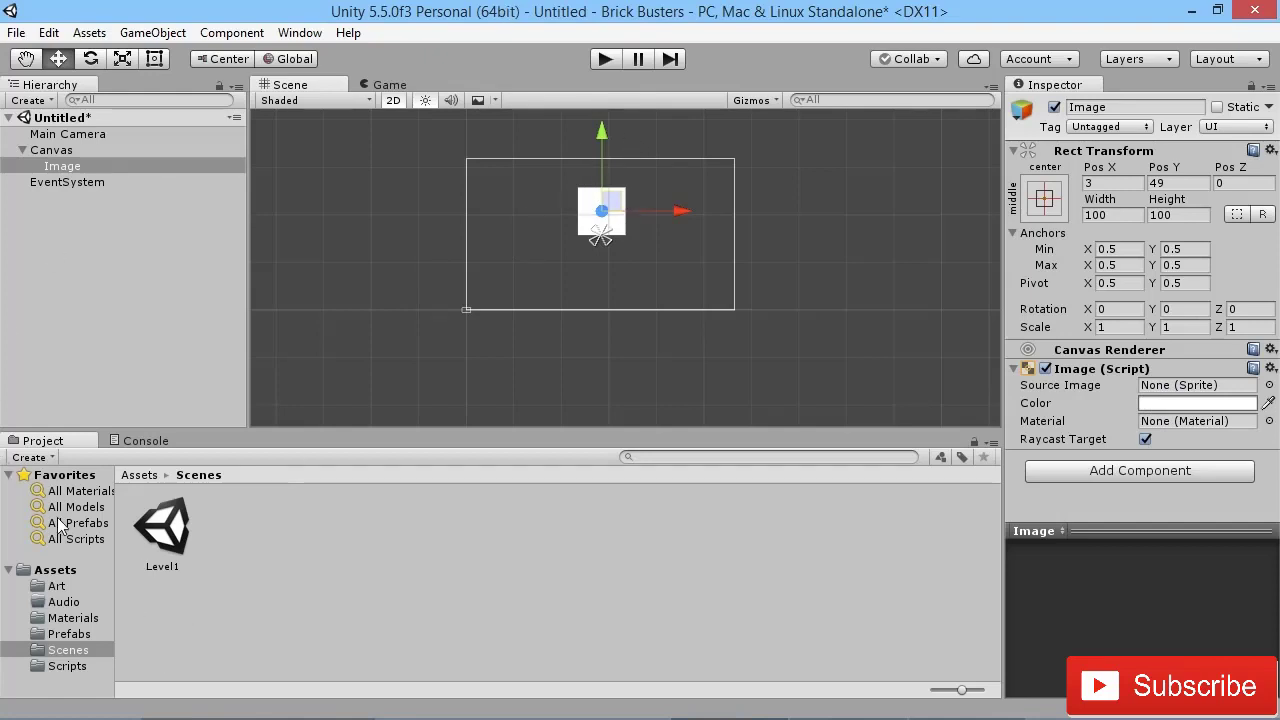
Assign the Brick_Buster_Logo sprite from the Art folder as the image's source and enable Preserve Aspect
left_click(57, 586)
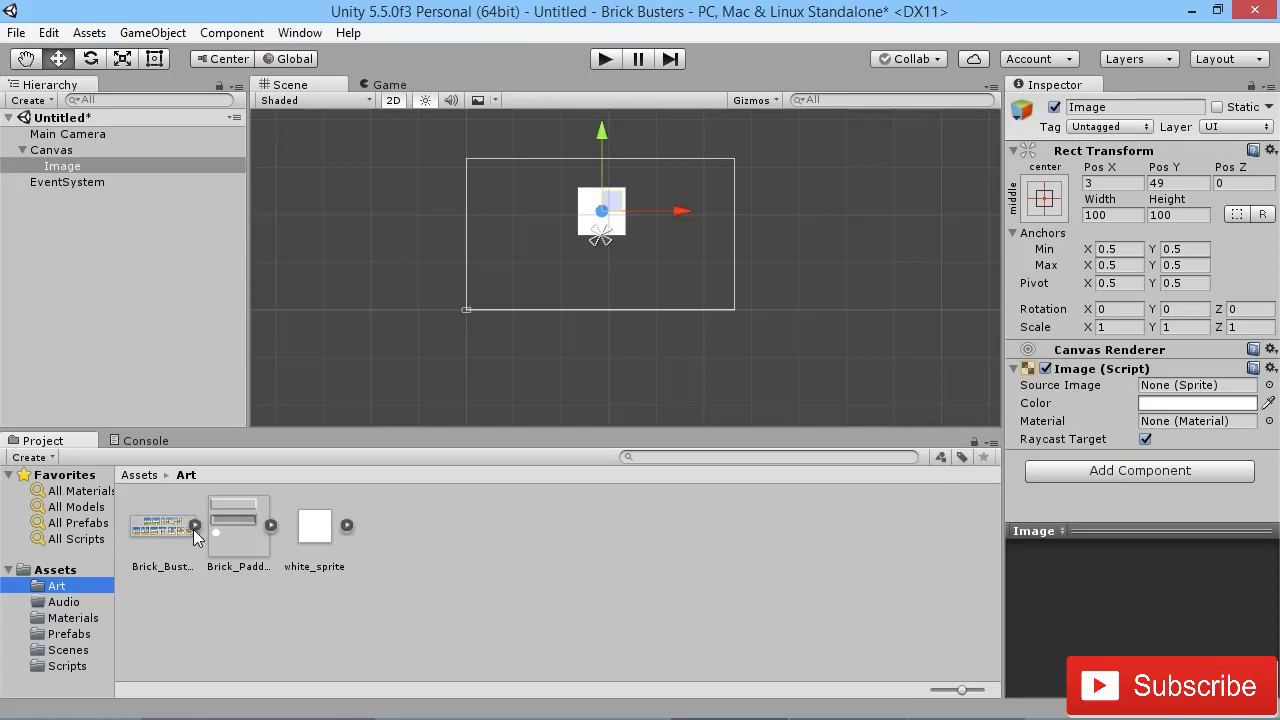
left_click_drag(143, 530, 1185, 386)
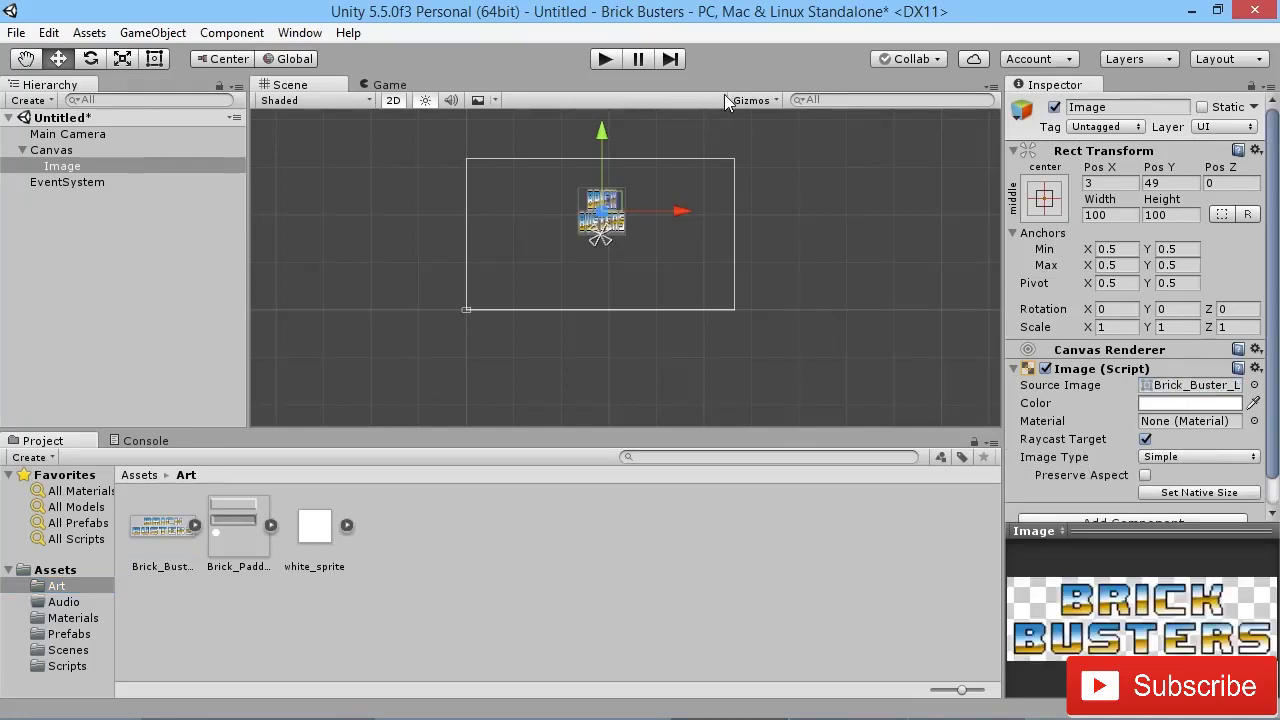
scroll(624, 212, "up", 3)
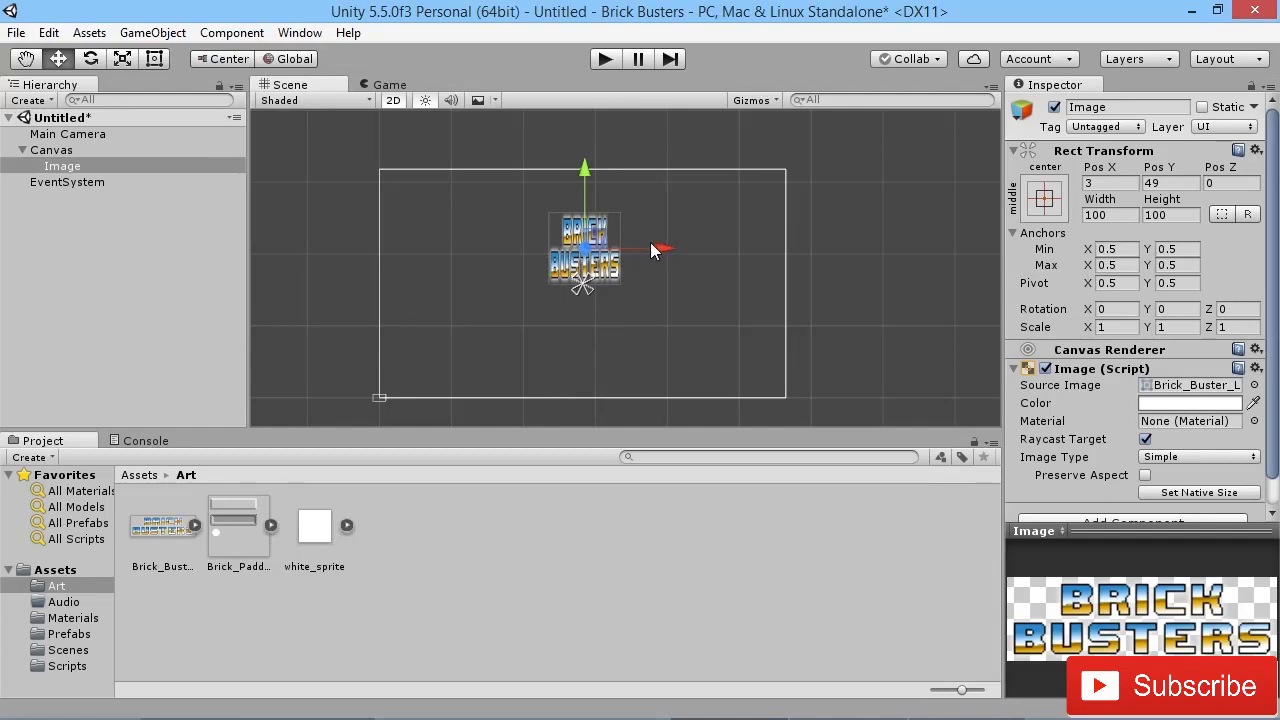
left_click(1145, 476)
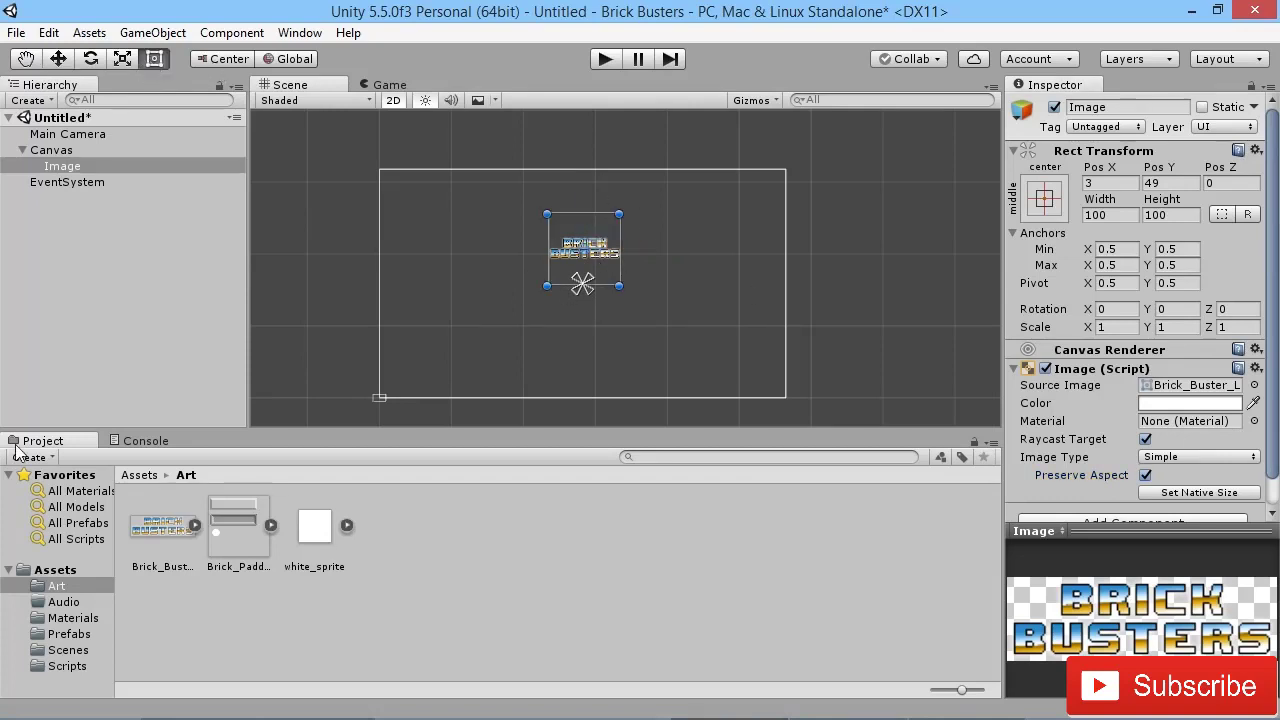
Enlarge the logo image with the Rect tool to about 471 by 169 and centre it horizontally at about Pos Y 50
left_click(154, 58)
left_click_drag(546, 214, 447, 214)
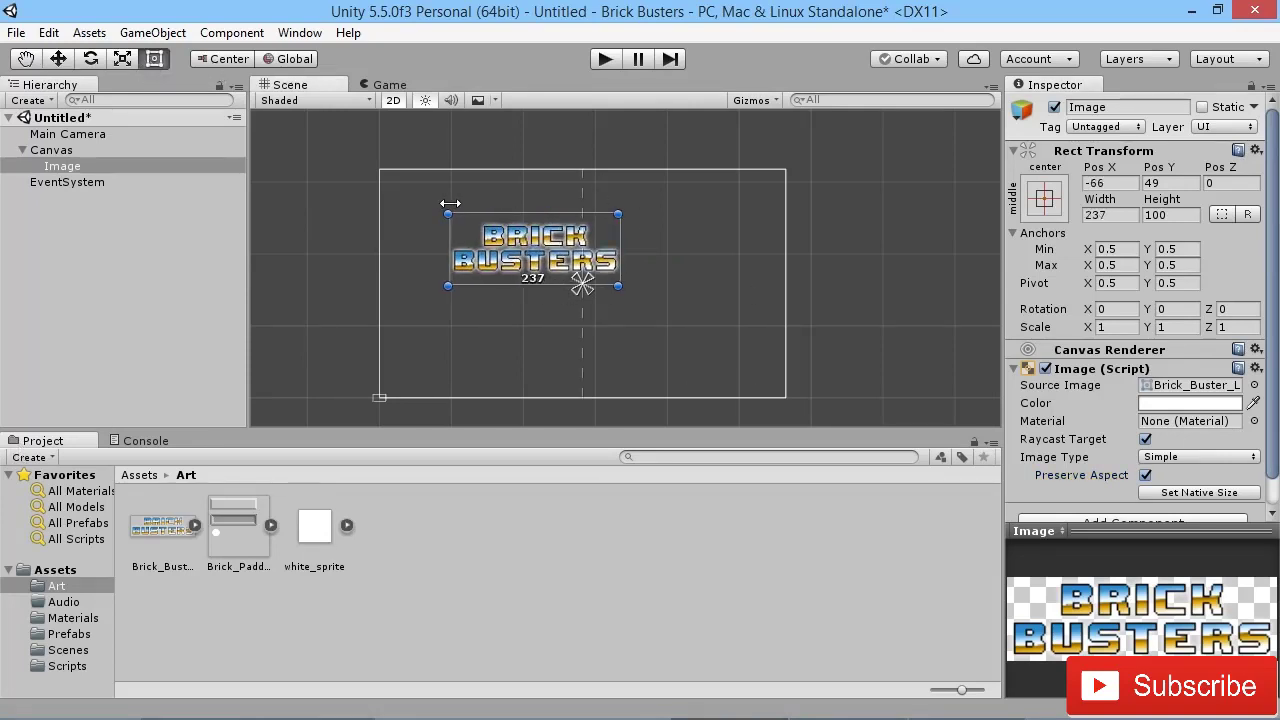
left_click_drag(620, 214, 747, 182)
left_click_drag(652, 249, 641, 245)
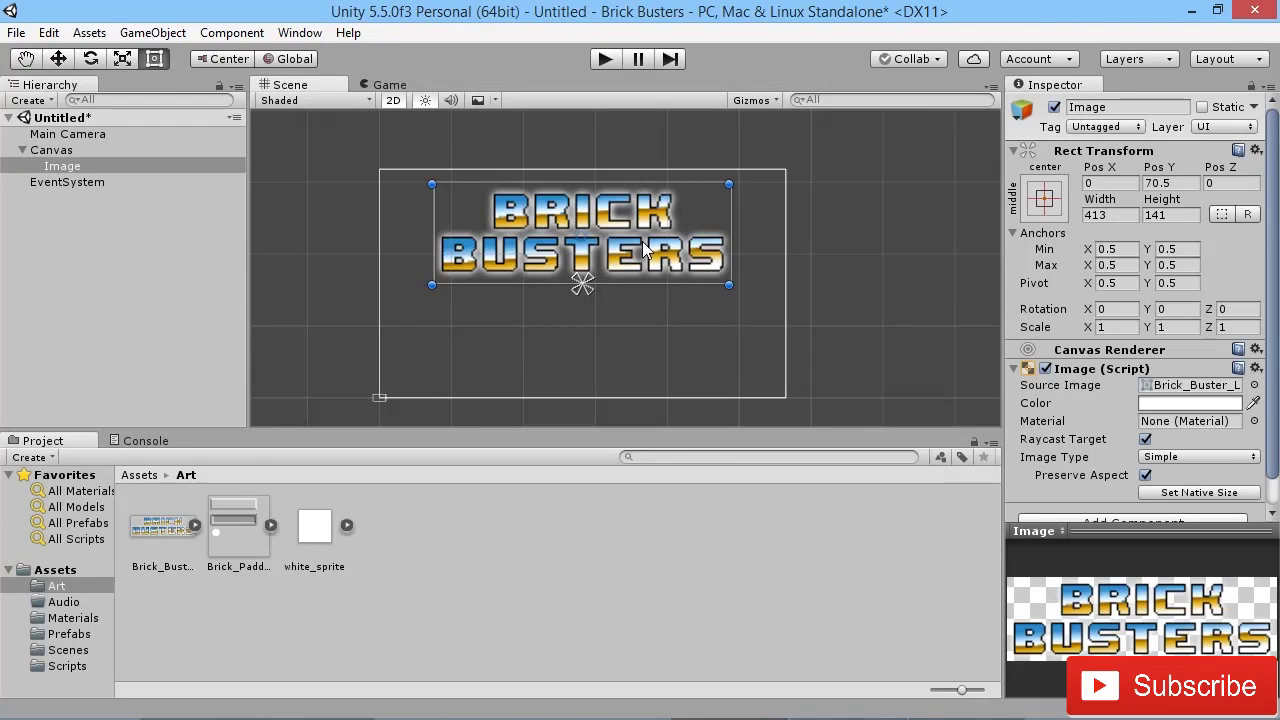
left_click_drag(645, 251, 646, 264)
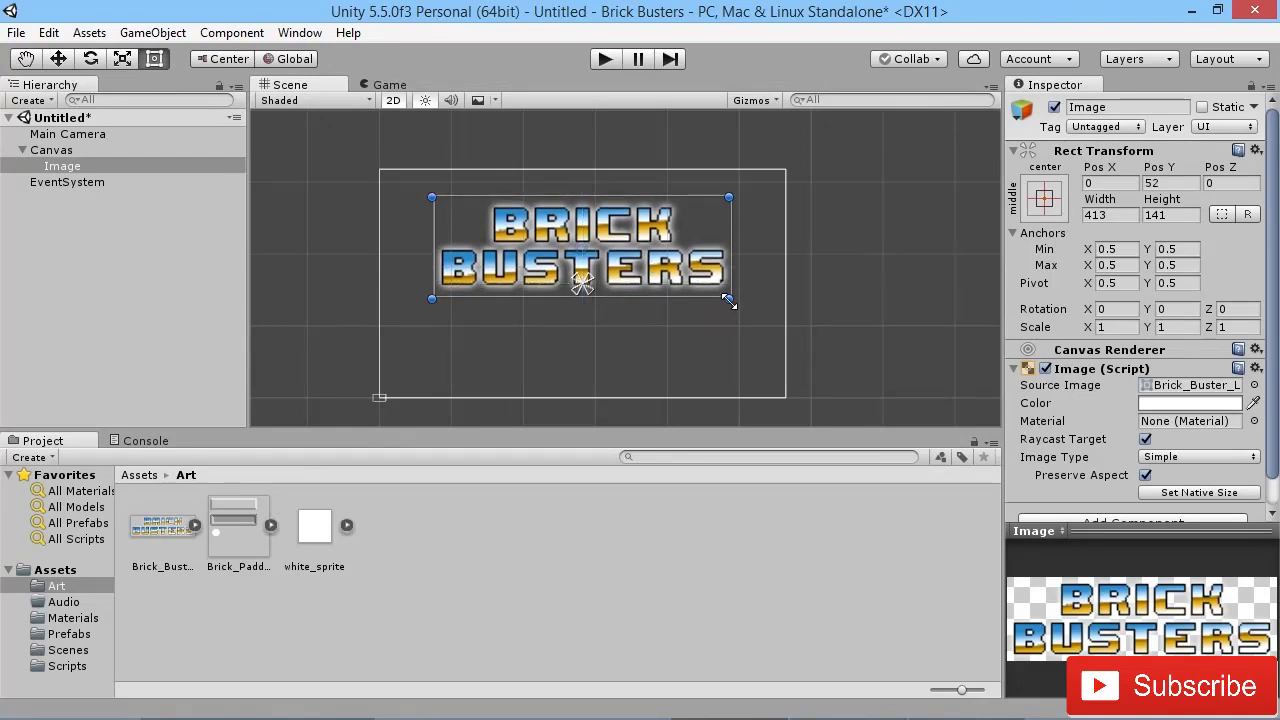
left_click_drag(729, 300, 750, 311)
left_click_drag(432, 197, 410, 189)
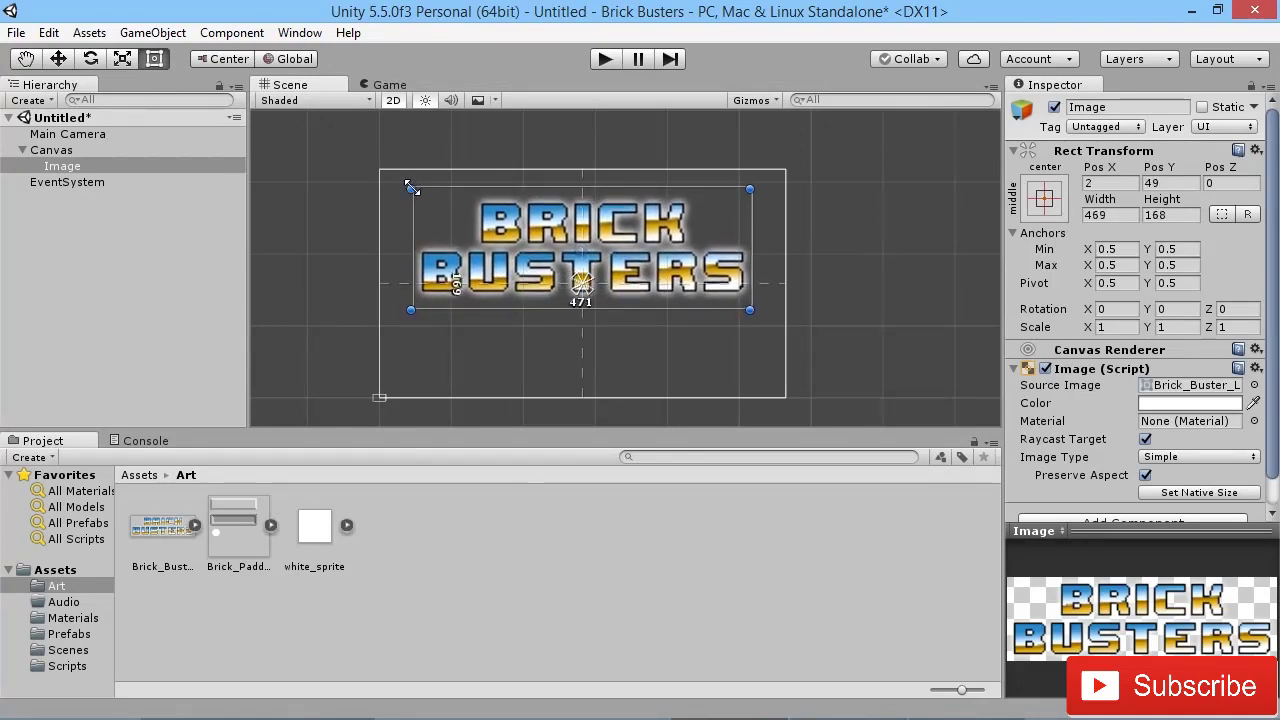
mouse_move(615, 231)
left_mouse_down()
mouse_move(628, 236)
mouse_move(617, 232)
left_mouse_up()
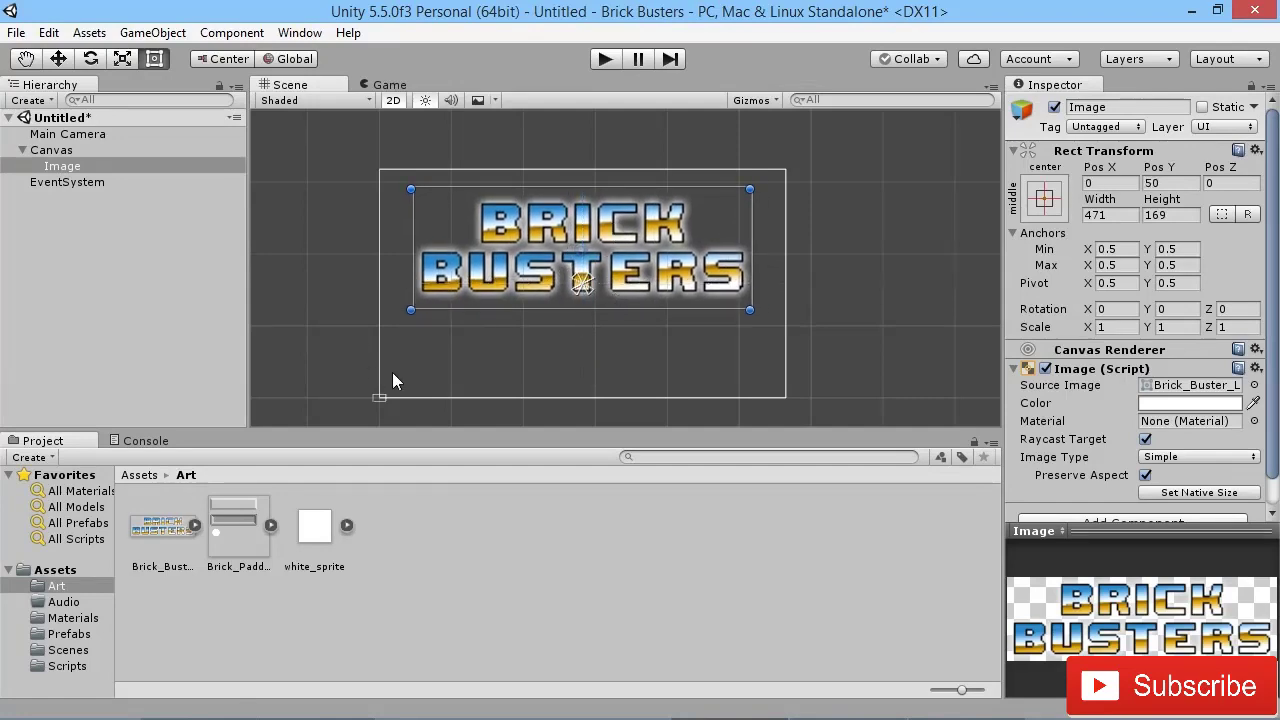
Examine the sharpness of the logo's pixel edges up close in the scene and in the Game view
scroll(622, 281, "up", 8)
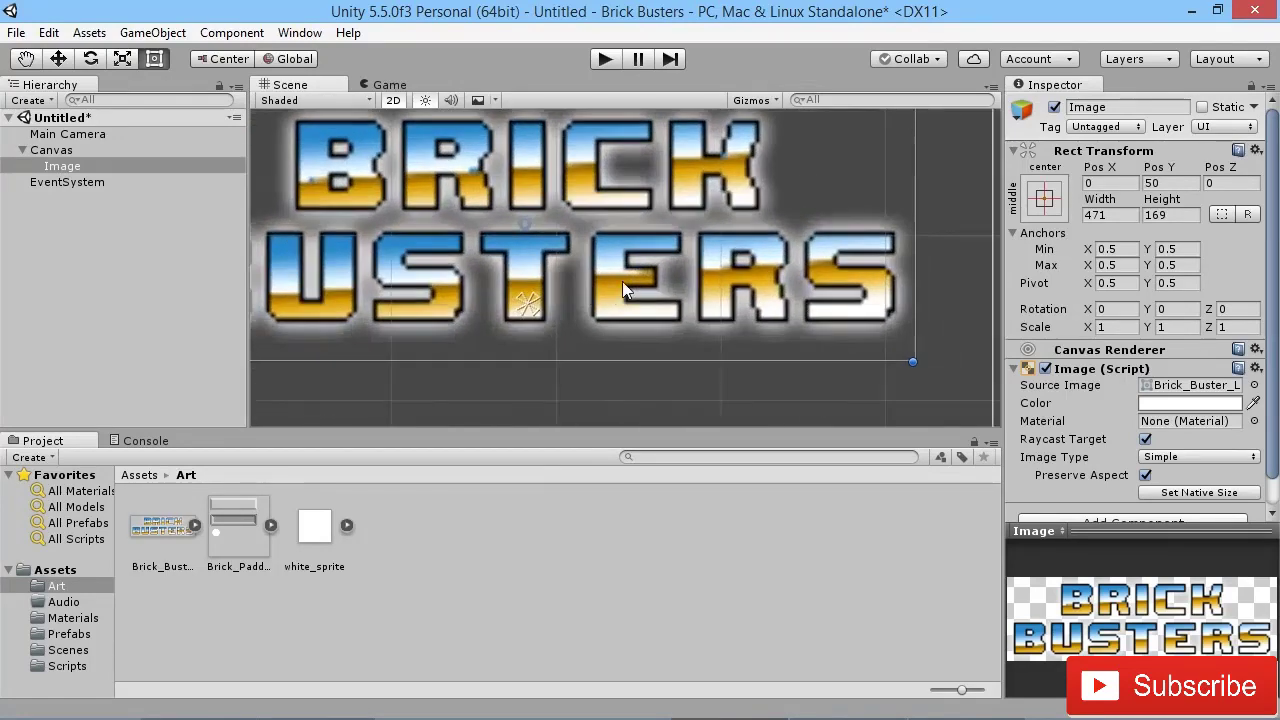
scroll(656, 285, "down", 3)
scroll(647, 278, "up", 10)
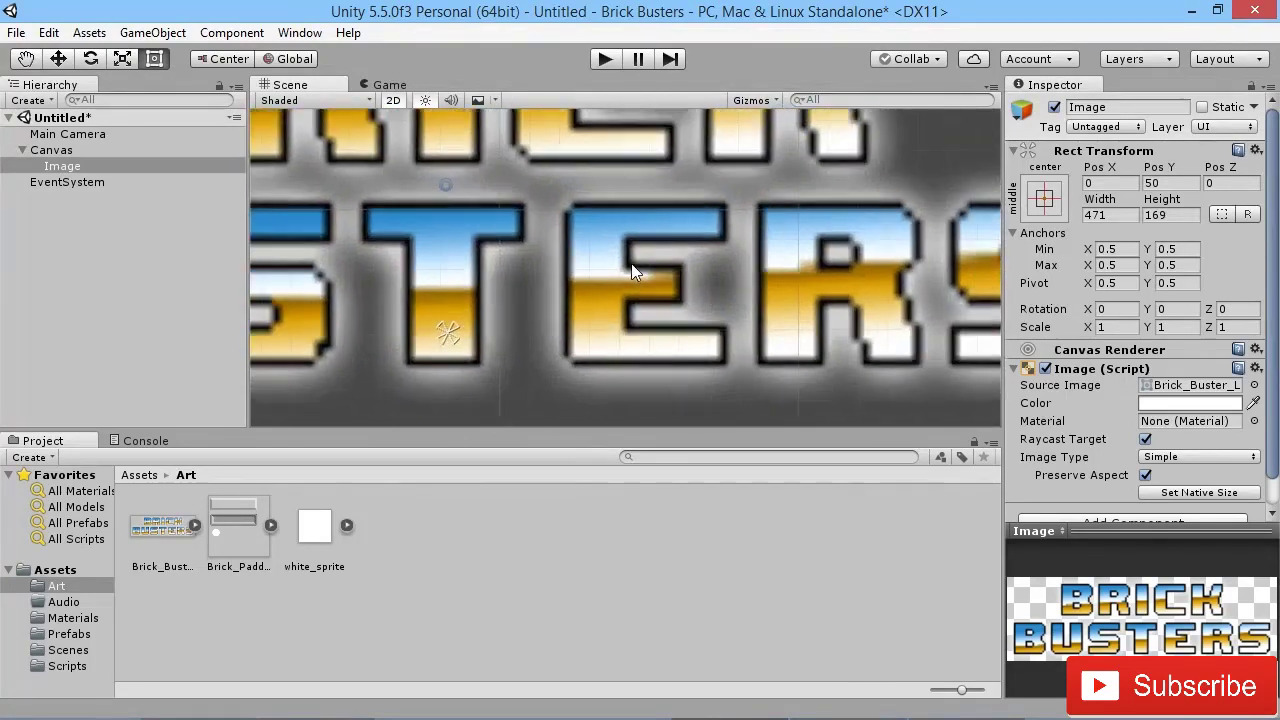
scroll(686, 279, "down", 10)
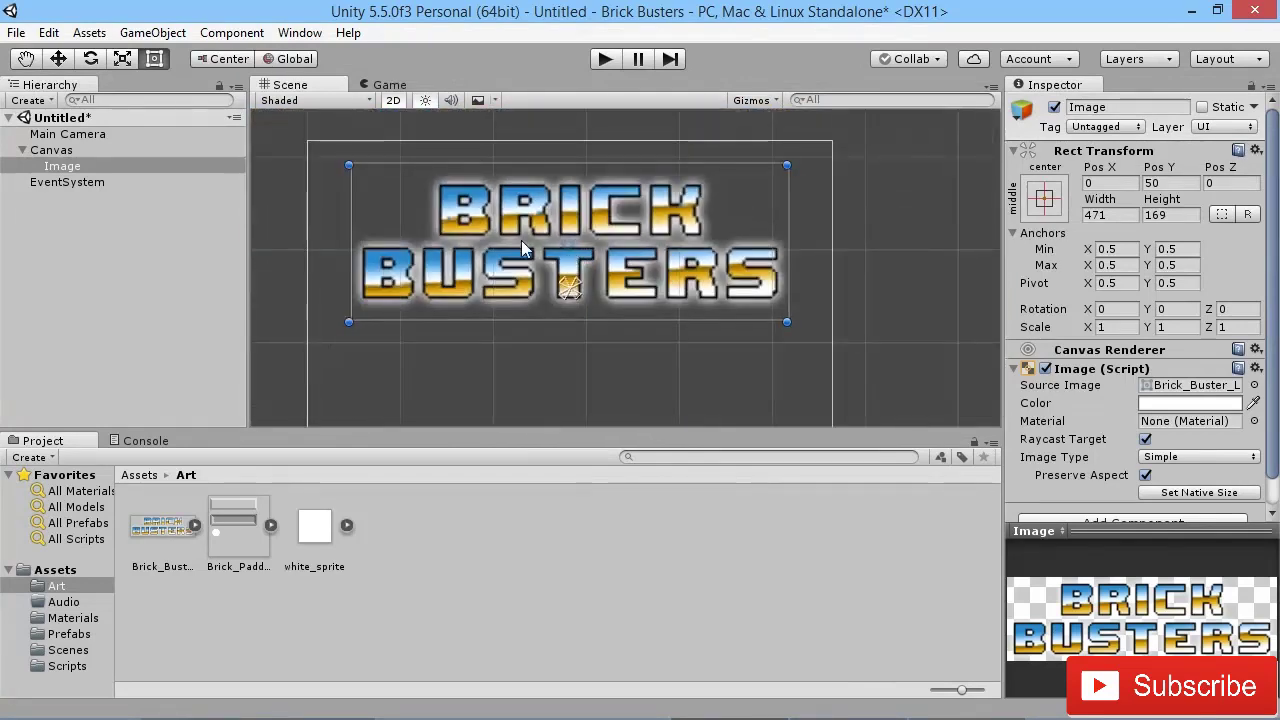
scroll(546, 236, "up", 3)
scroll(552, 236, "up", 3)
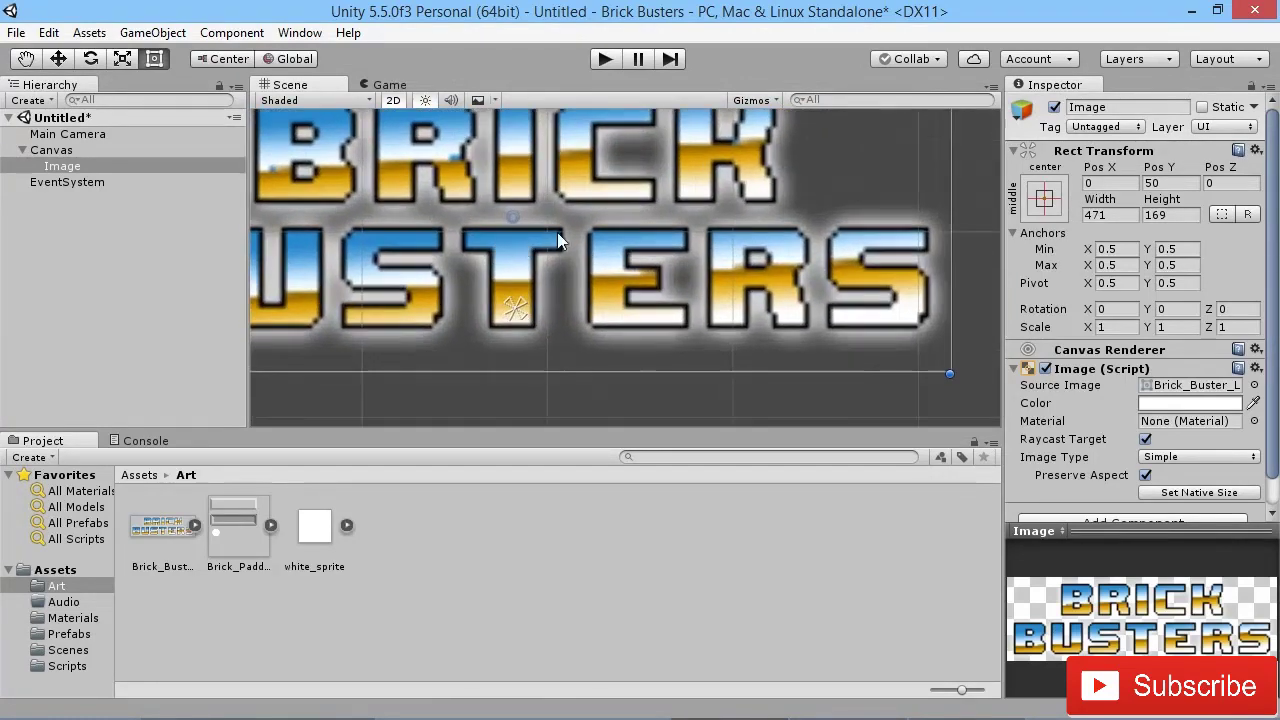
left_click(381, 88)
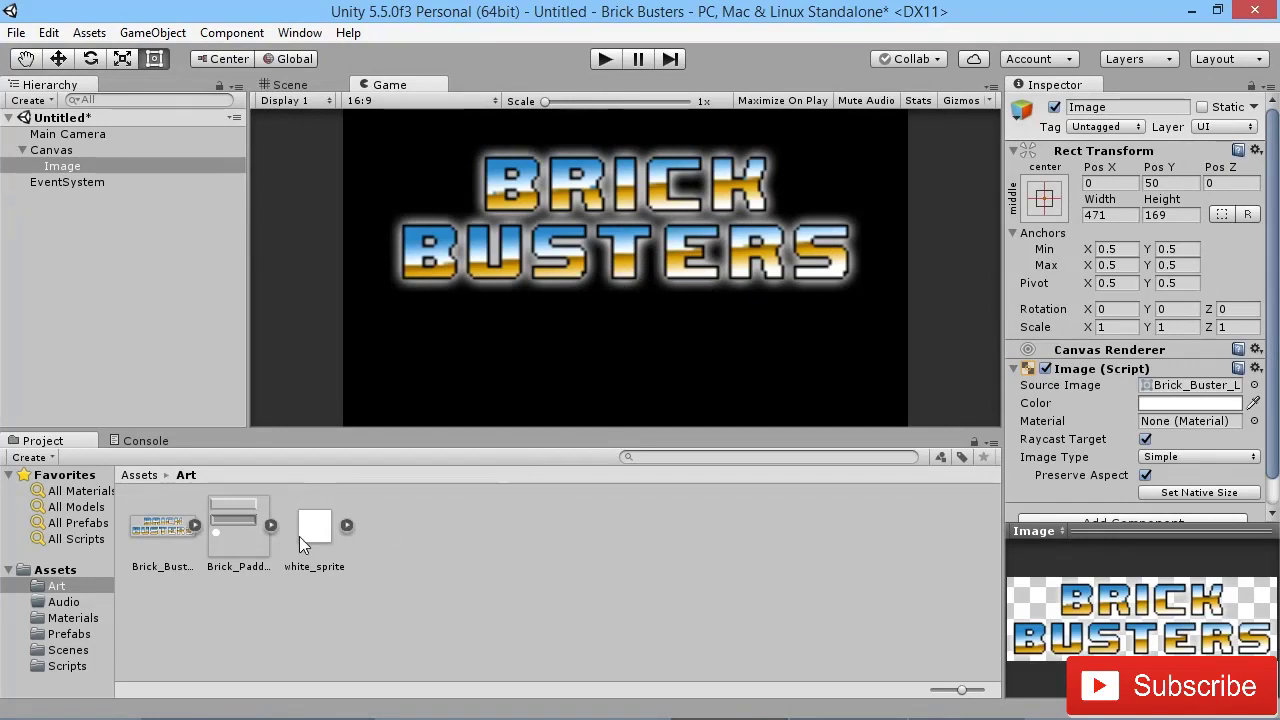
Apply Point (no filter) filtering, no compression and a 256 max size to the Brick_Buster_Logo import settings
left_click(160, 566)
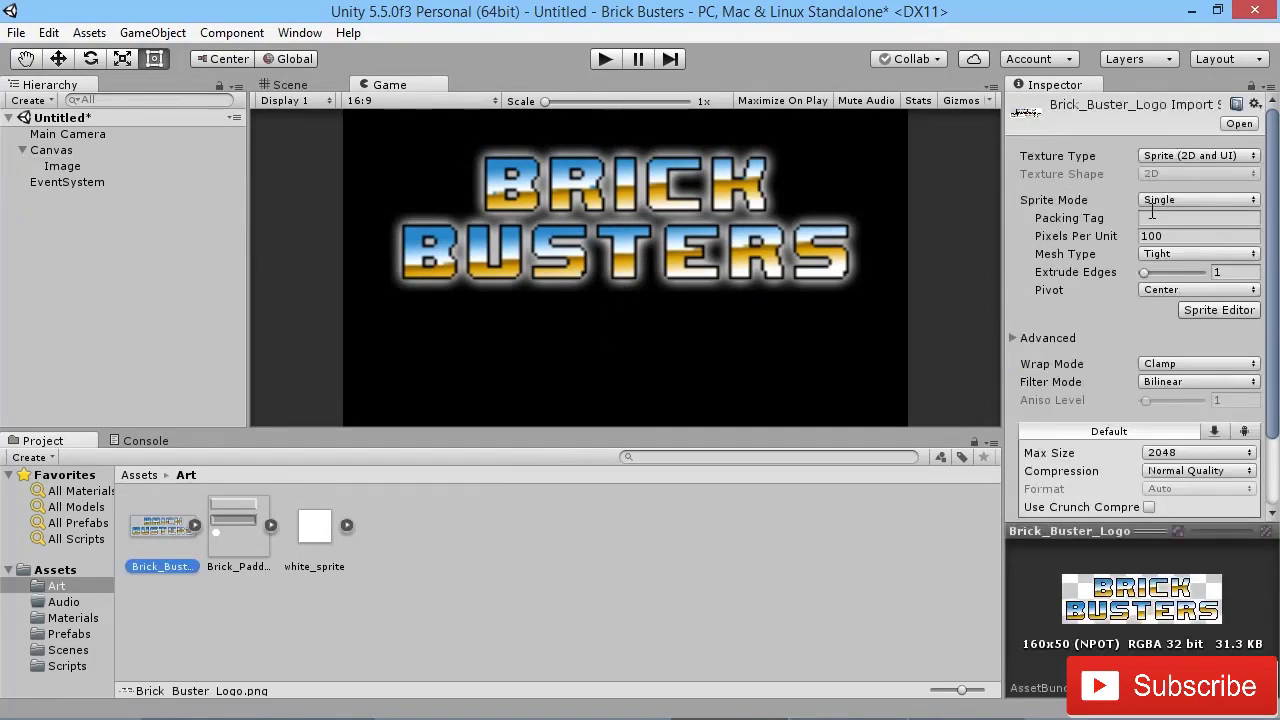
scroll(1150, 230, "down", 3)
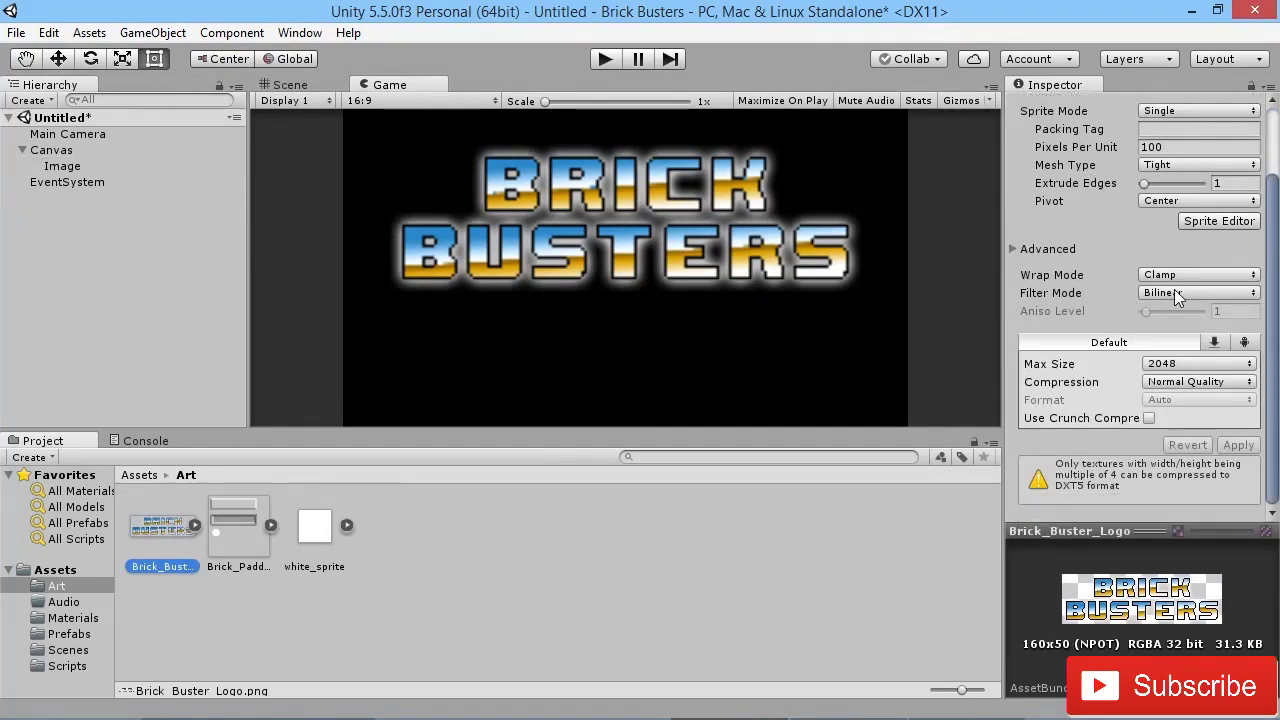
left_click(1183, 293)
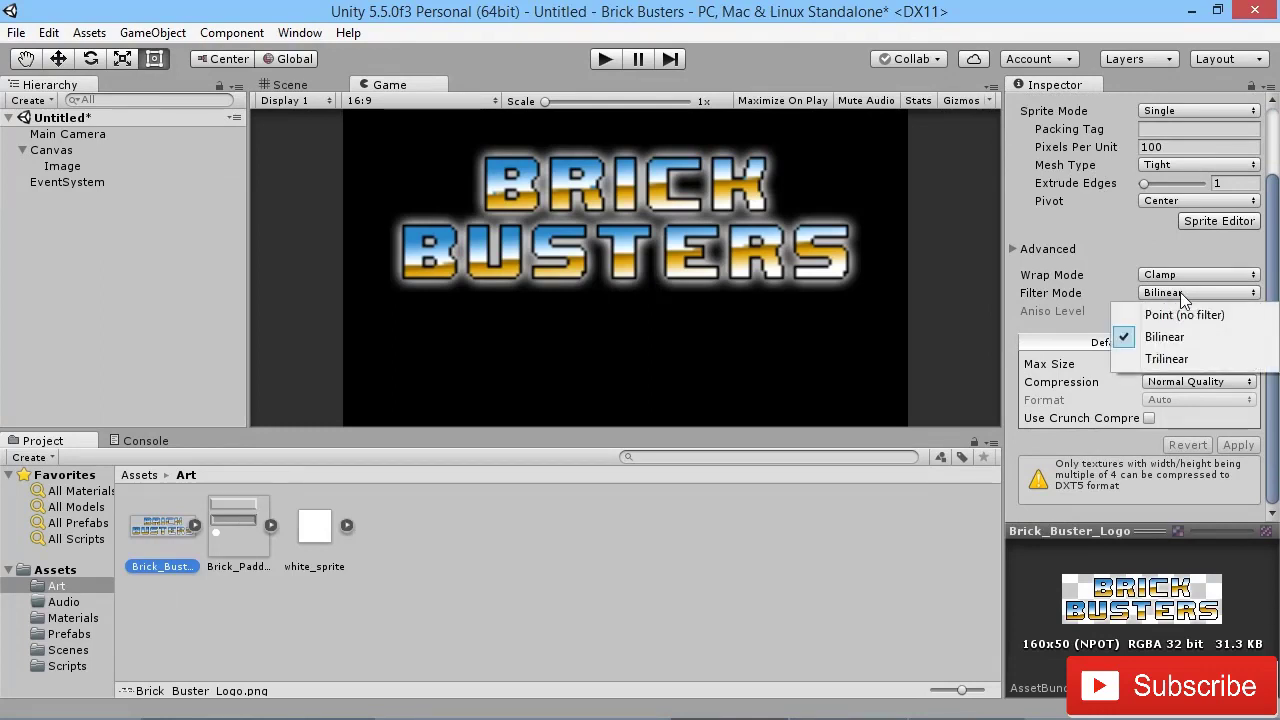
left_click(1125, 311)
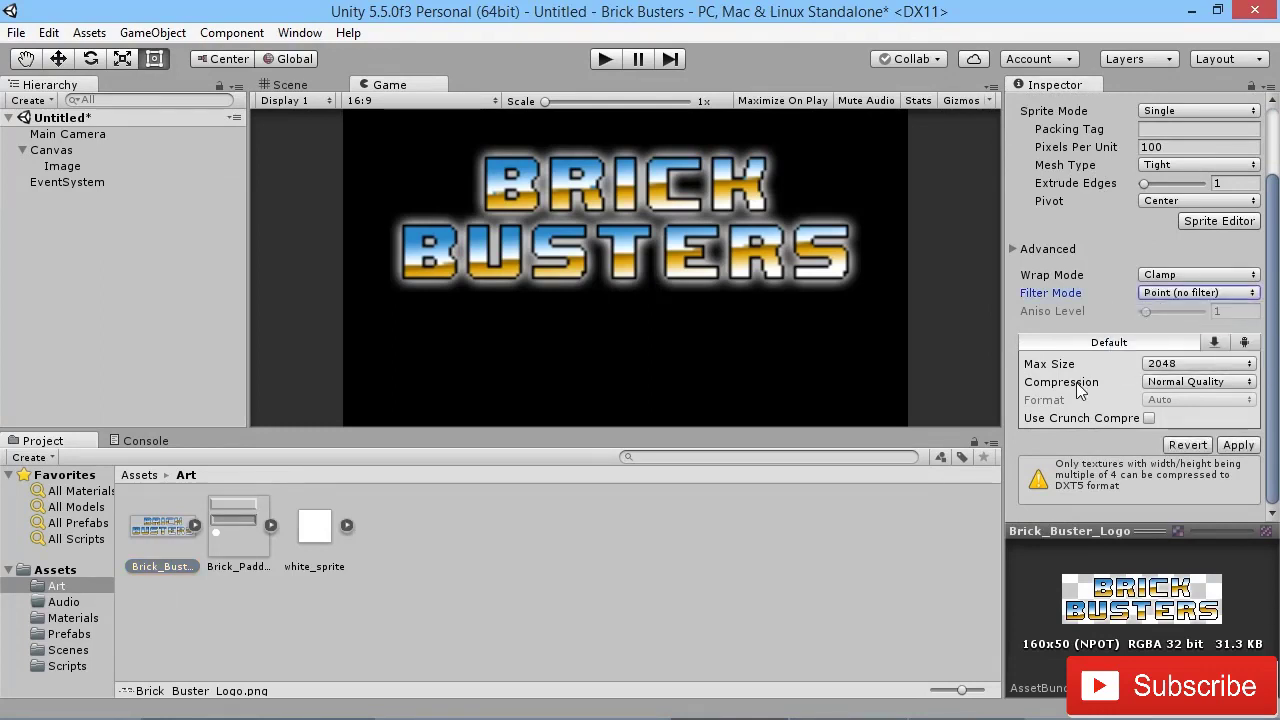
left_click(1164, 384)
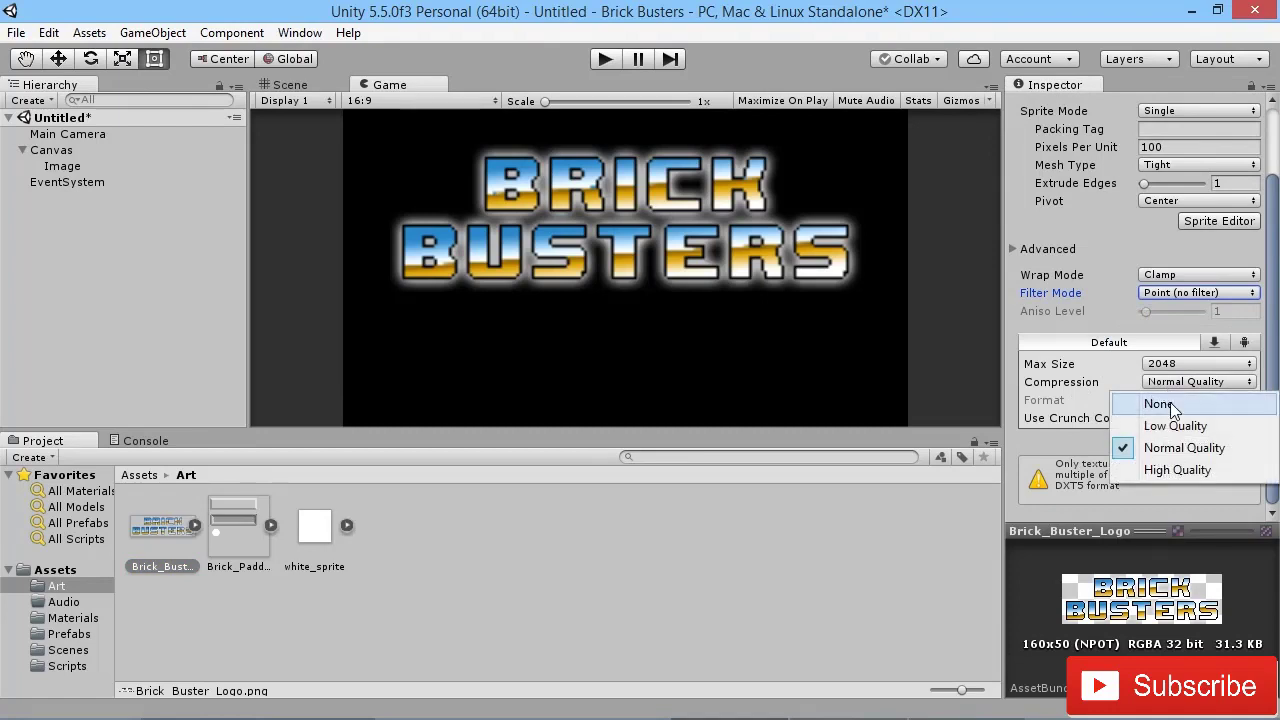
left_click(1162, 404)
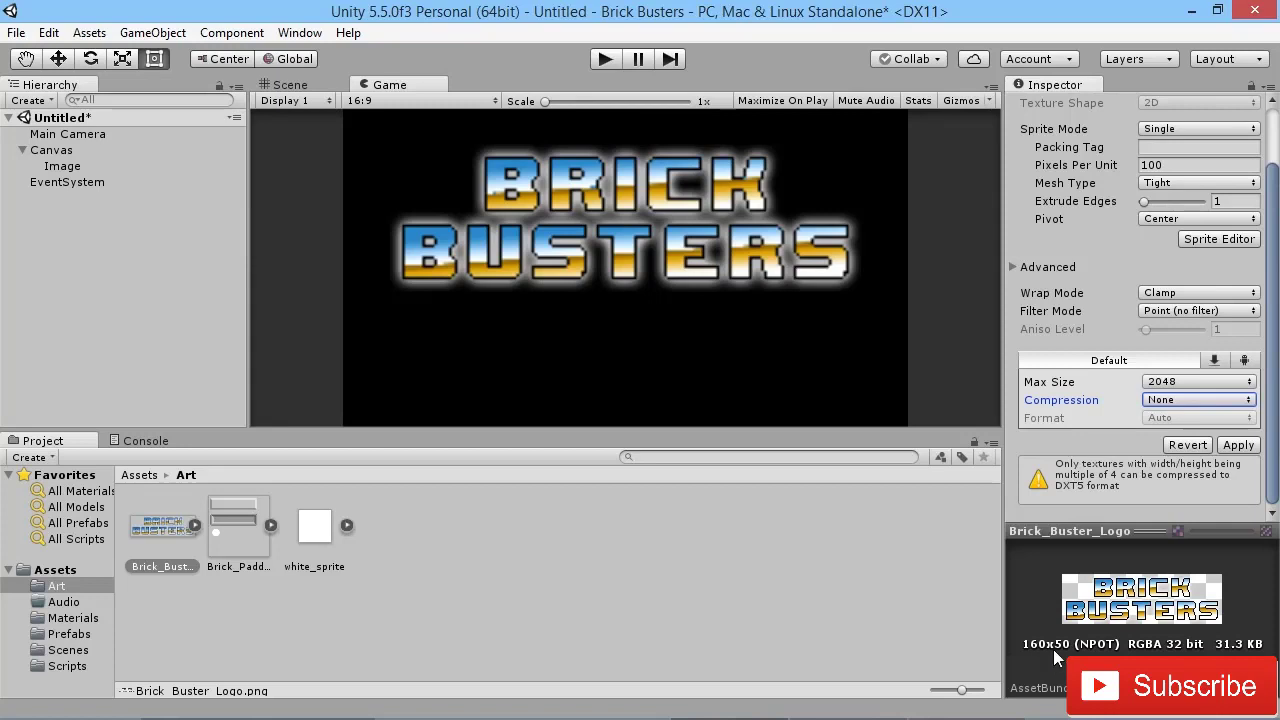
left_click(1190, 384)
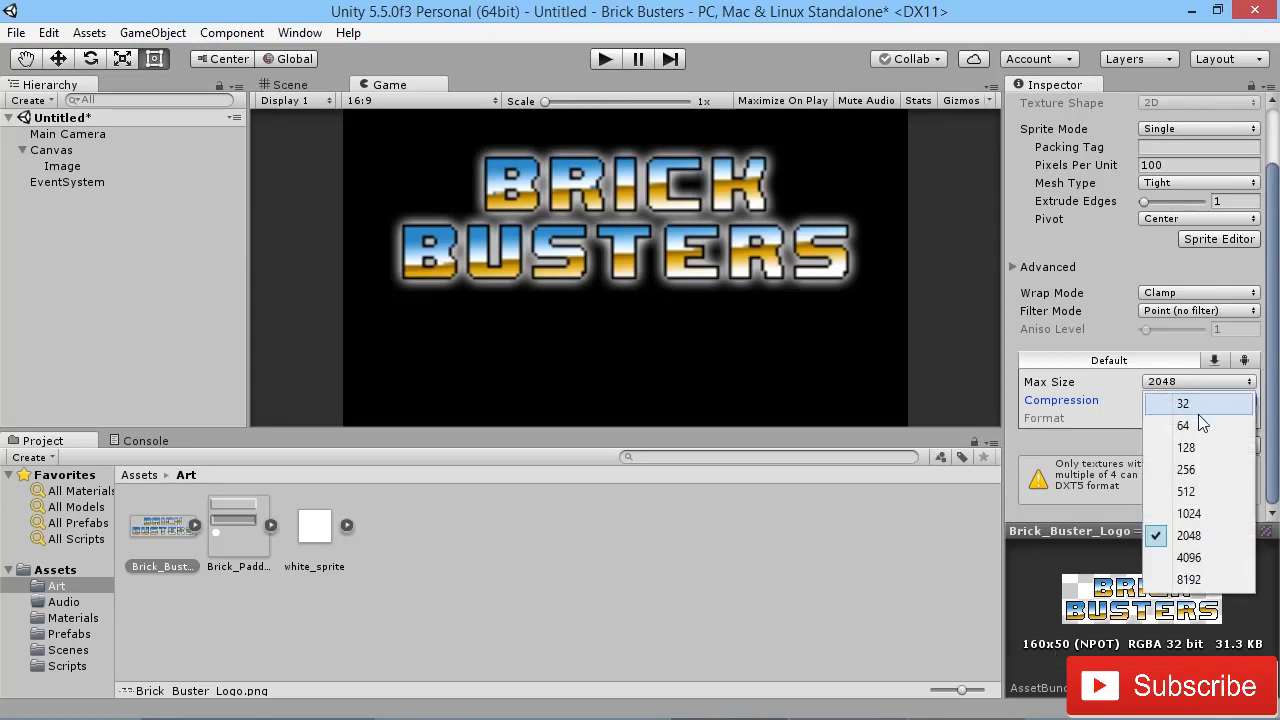
left_click(1188, 470)
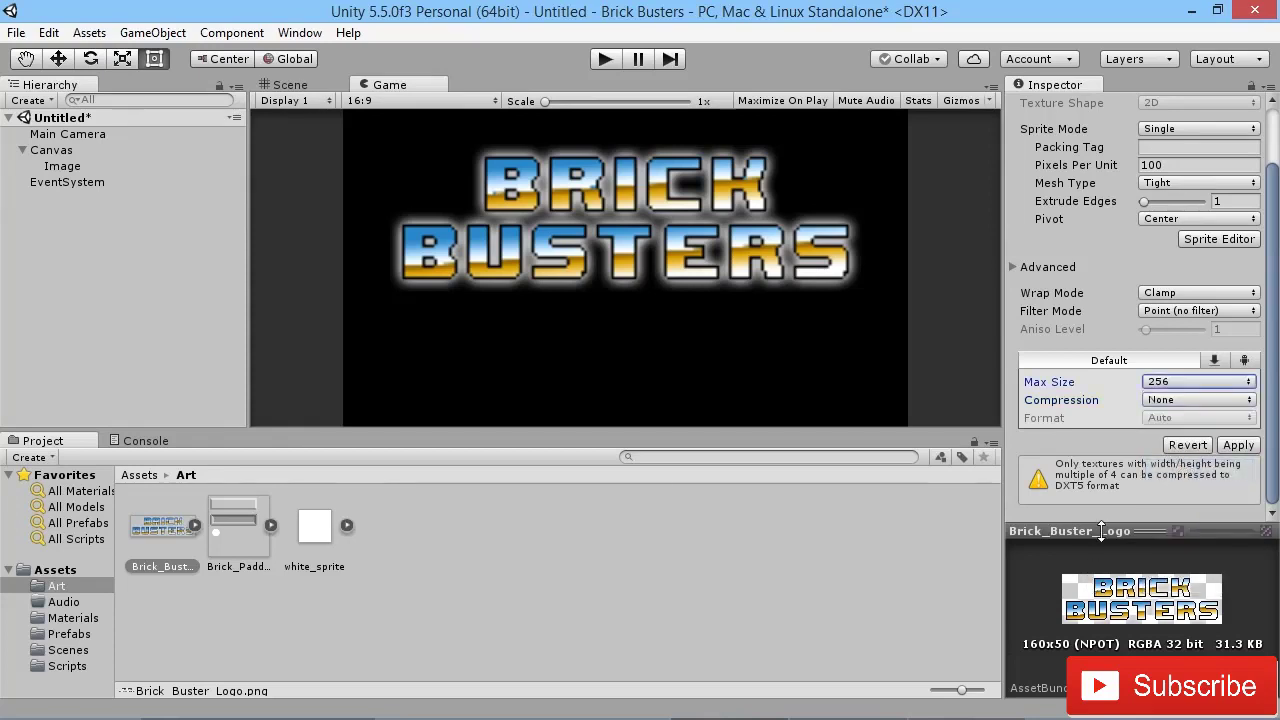
left_click(1238, 445)
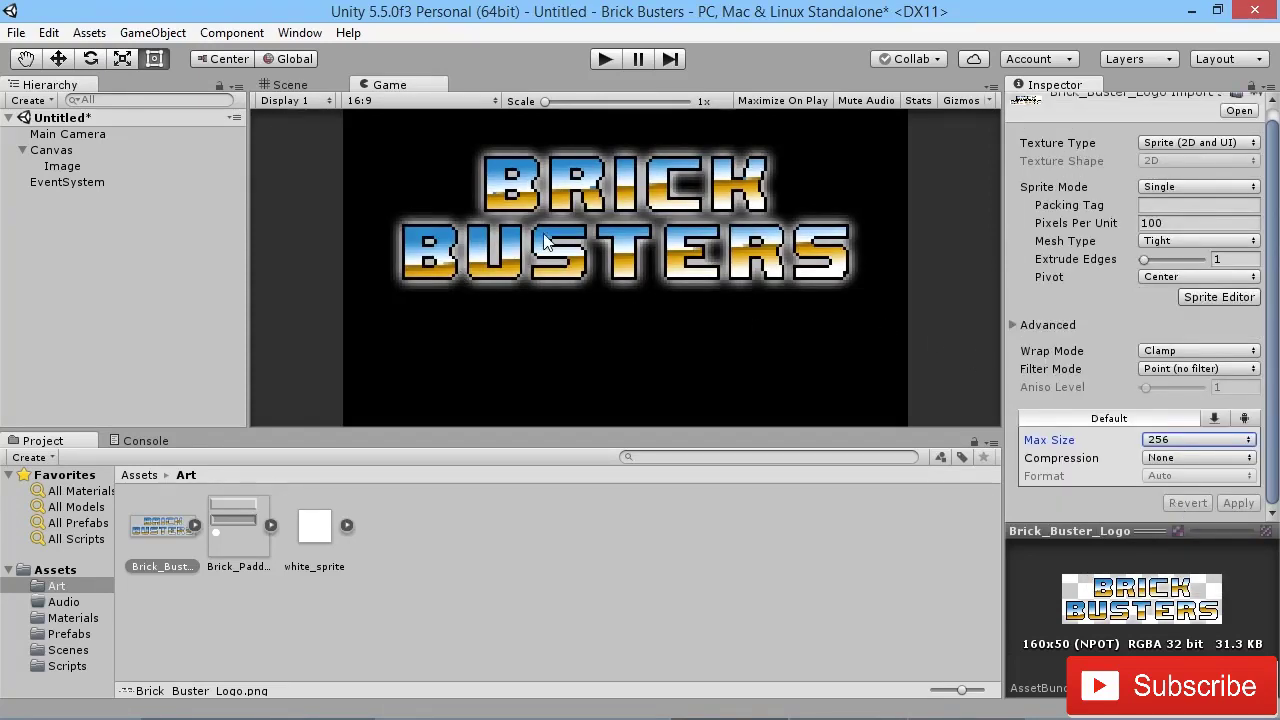
Maximize the Game view to inspect the logo at a larger screen size
right_click(387, 86)
left_click(444, 147)
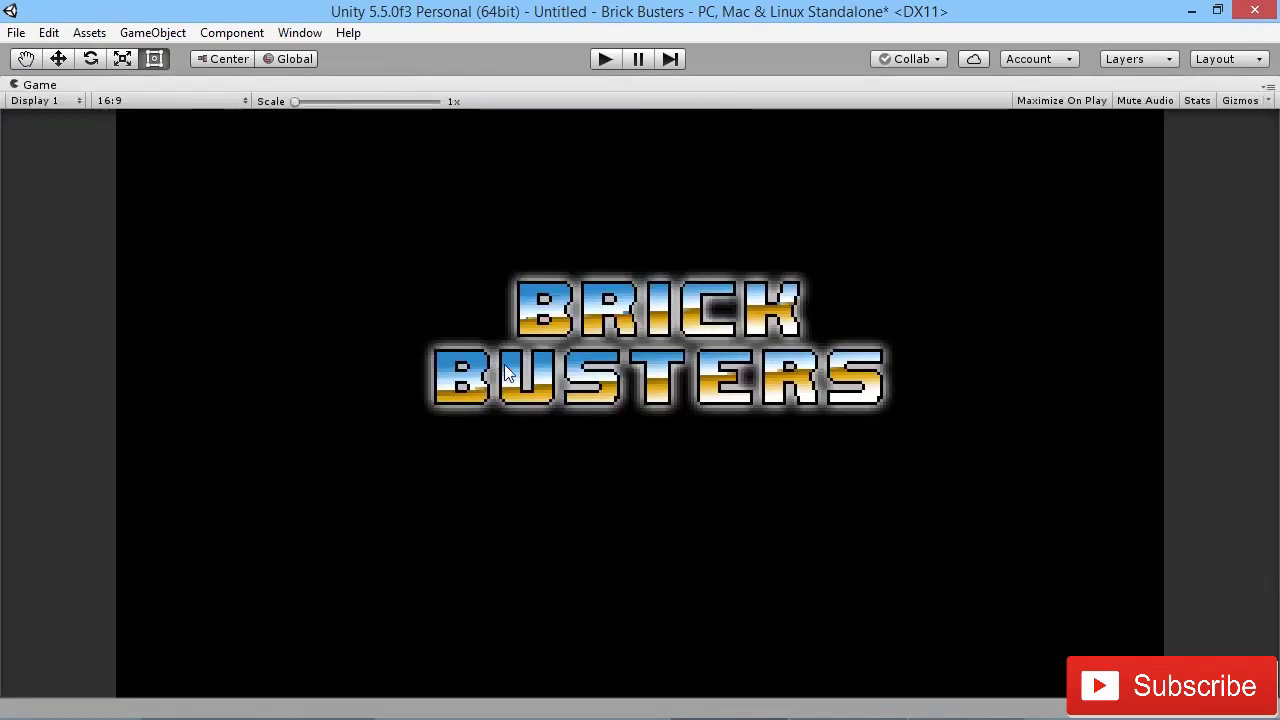
Restore the Game view to its normal size and add a UI button to the canvas below the logo
right_click(281, 85)
left_click(346, 148)
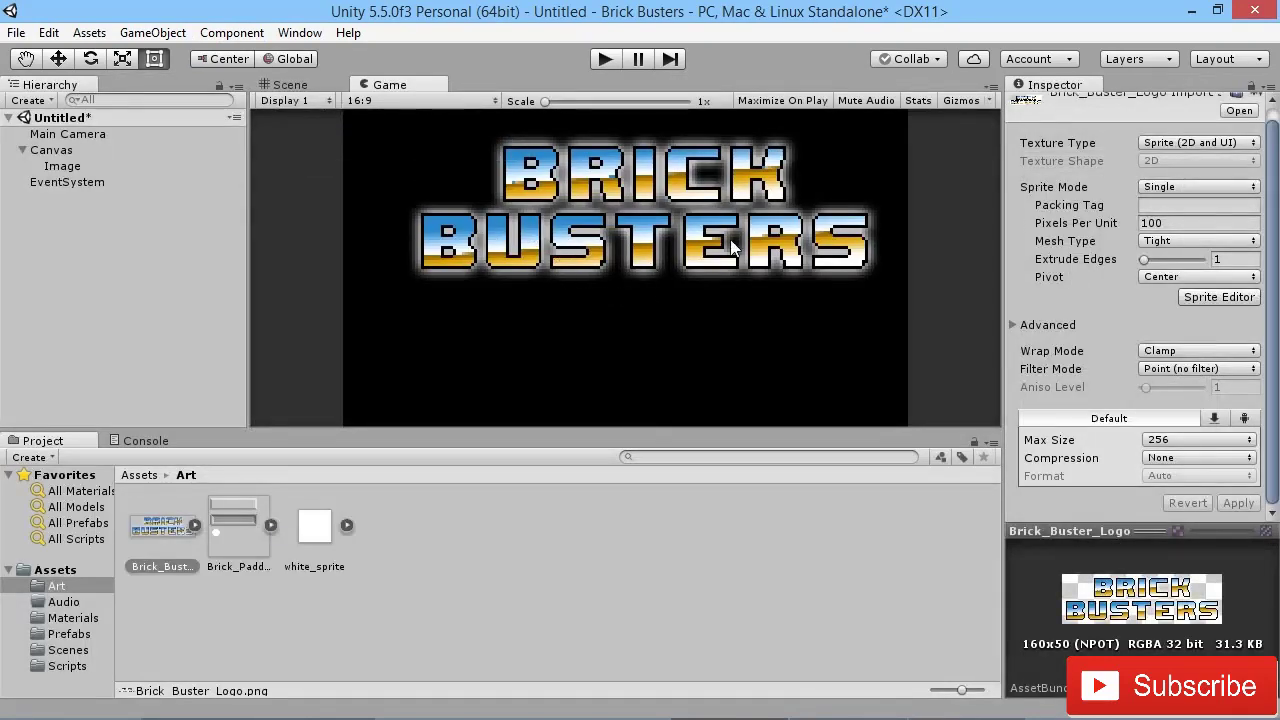
left_click(290, 85)
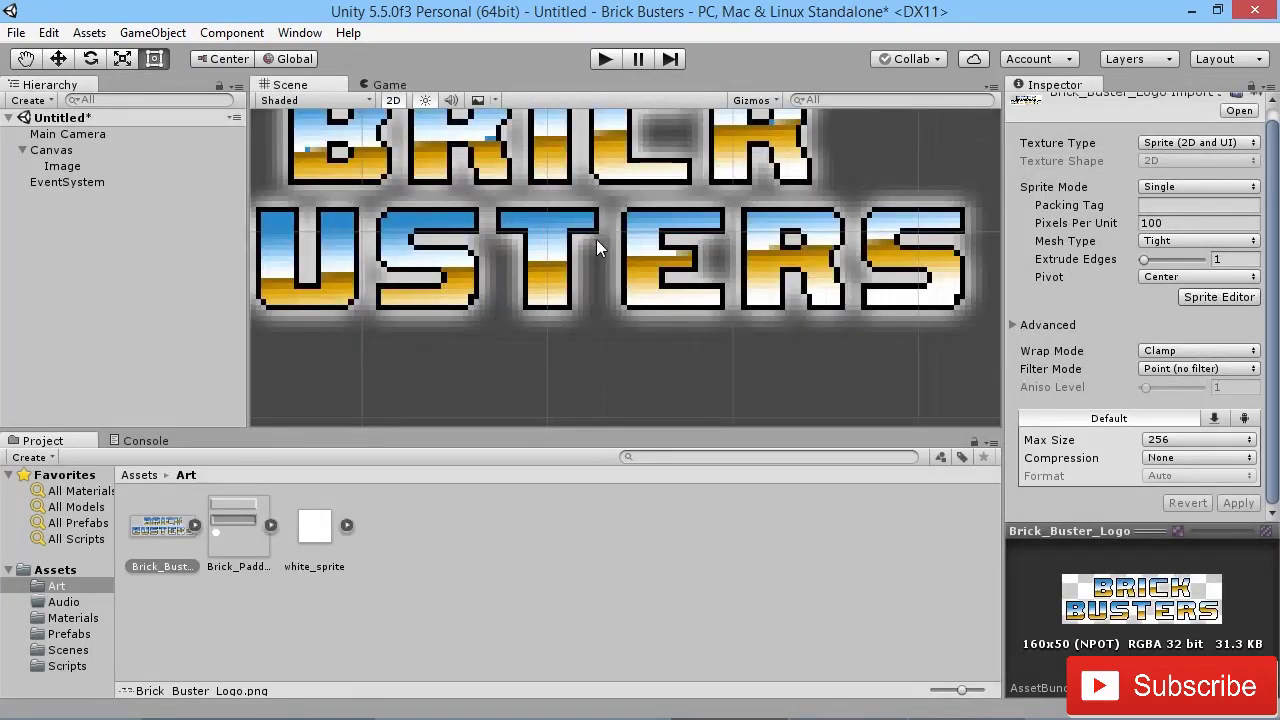
scroll(594, 240, "down", 5)
left_click(160, 33)
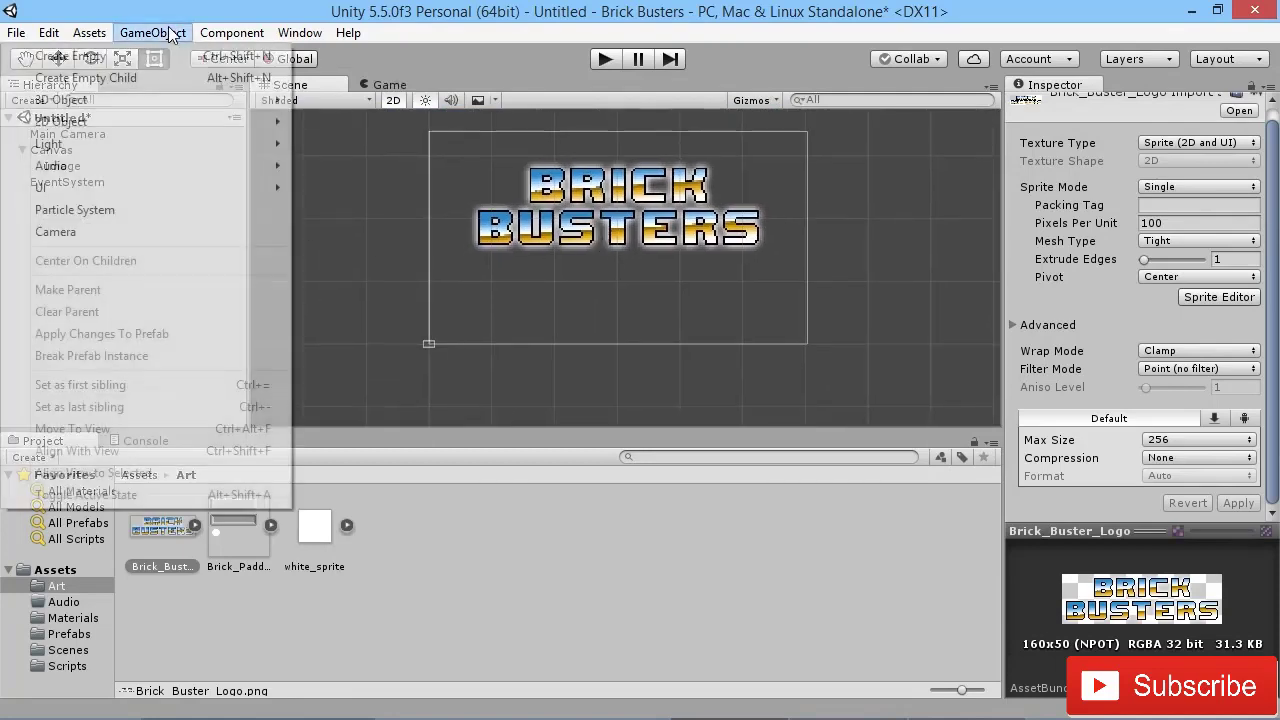
mouse_move(257, 192)
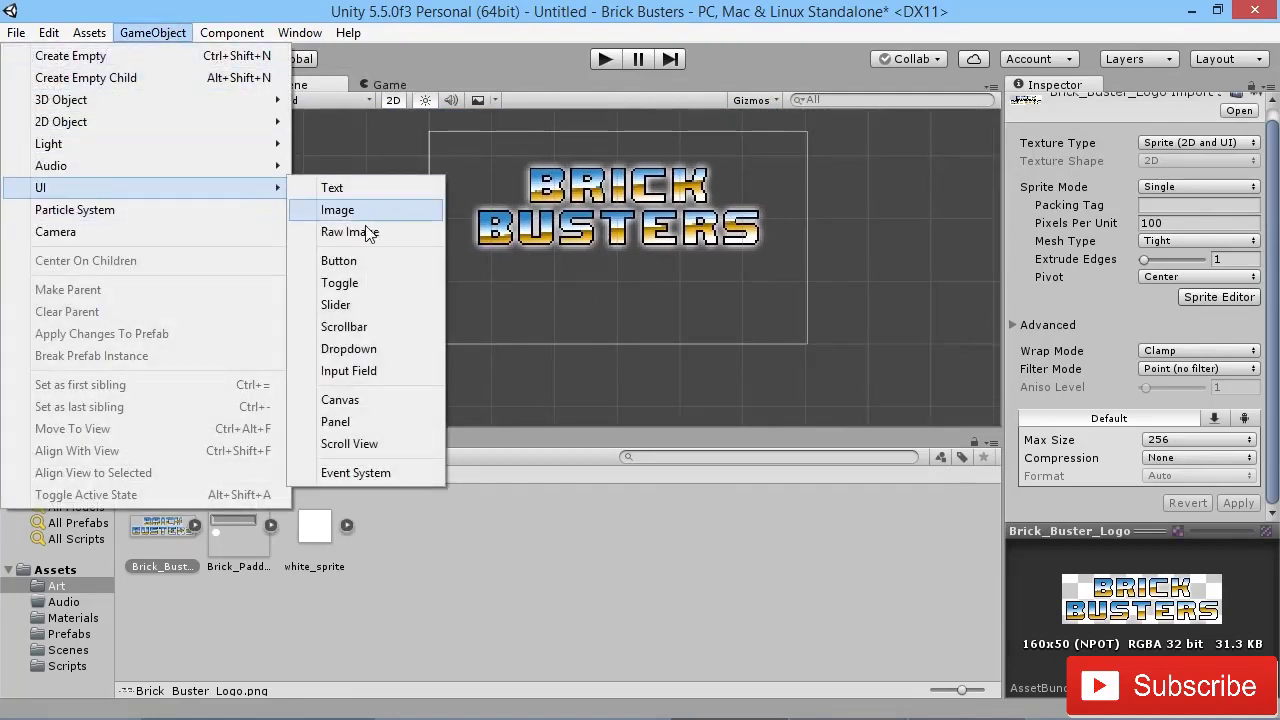
left_click(355, 260)
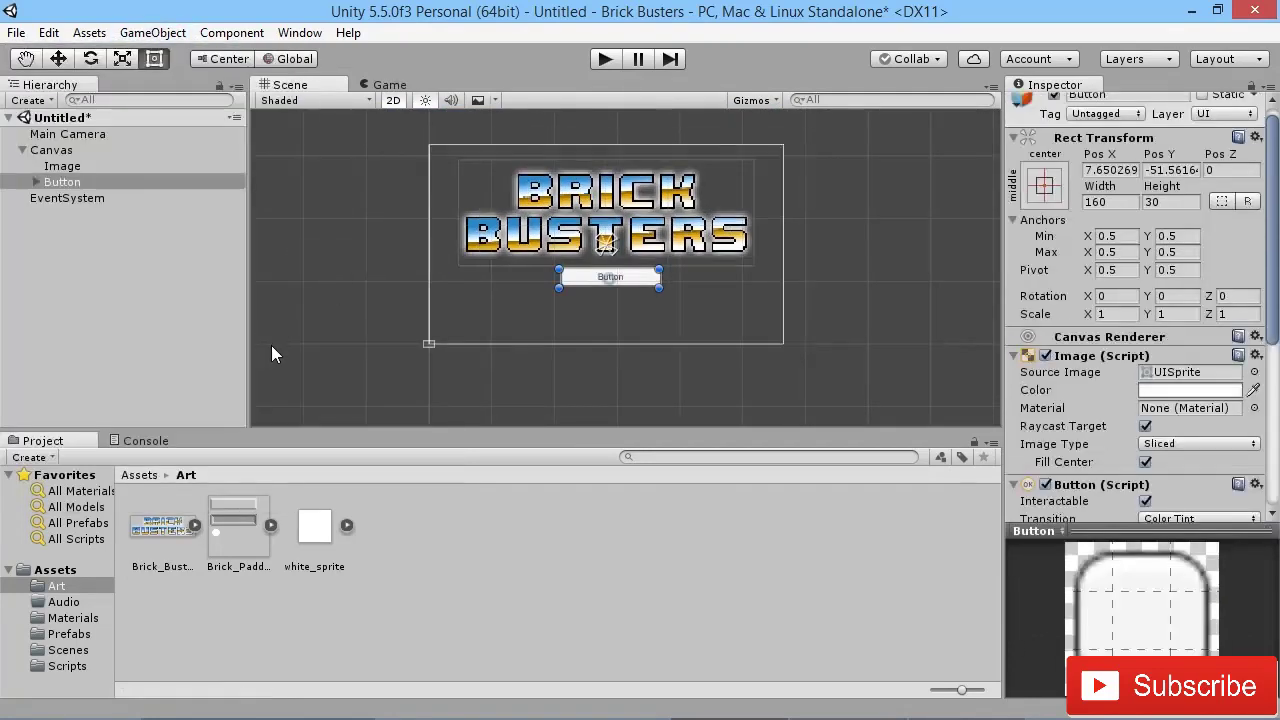
Set the label text of the new button to "Start Game"
left_click(35, 183)
left_click(70, 198)
left_click(1108, 403)
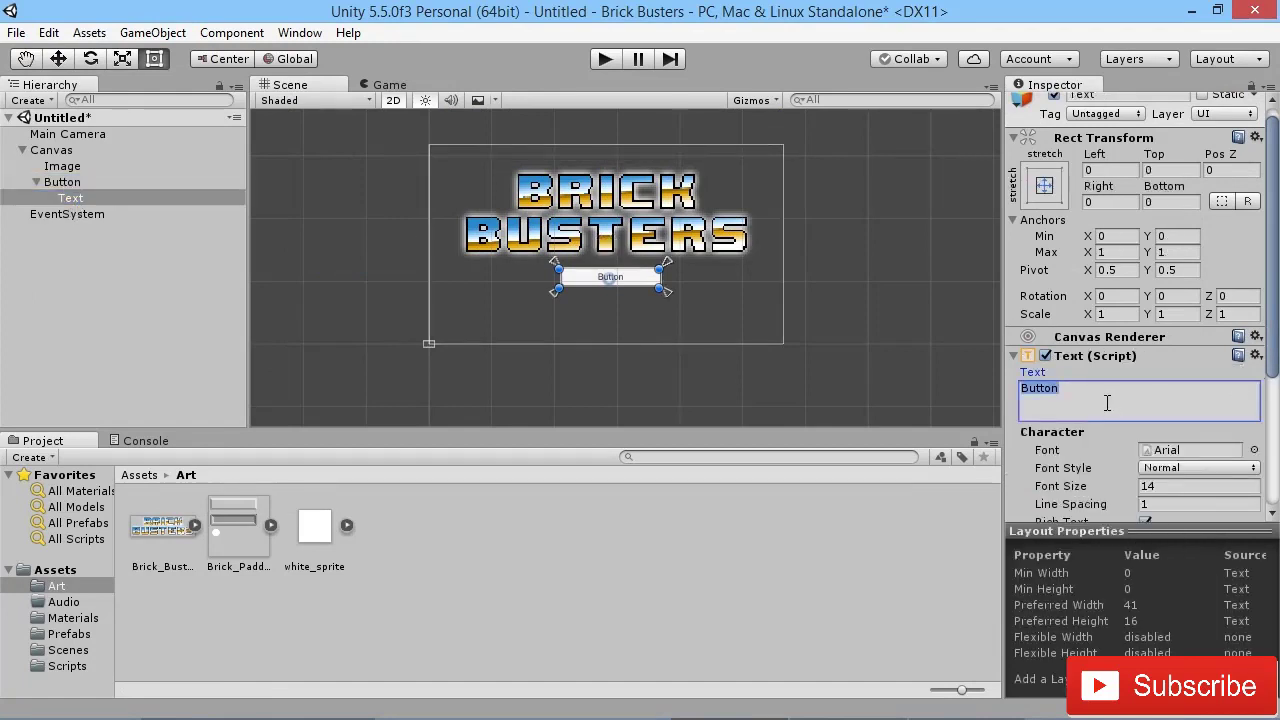
type("Satart")
key("Return")
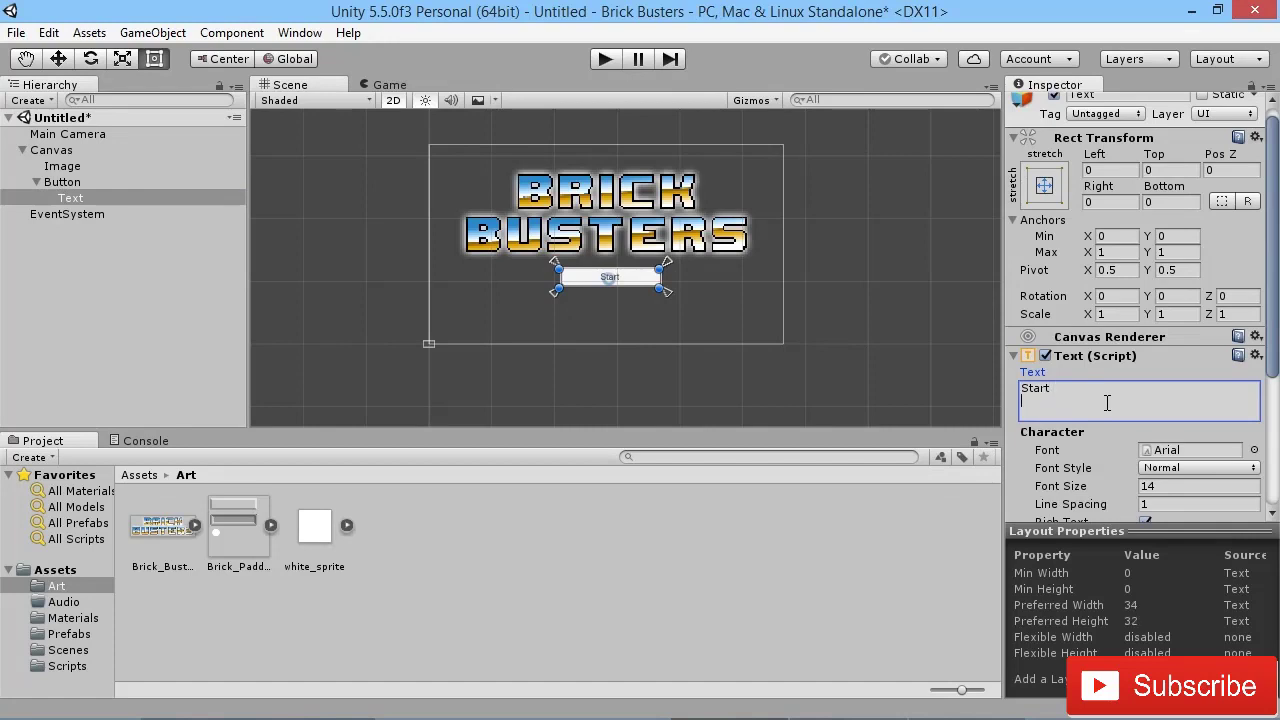
type("Game")
Duplicate the Start Game button and move the copy straight down to about Pos Y -98
left_click(80, 184)
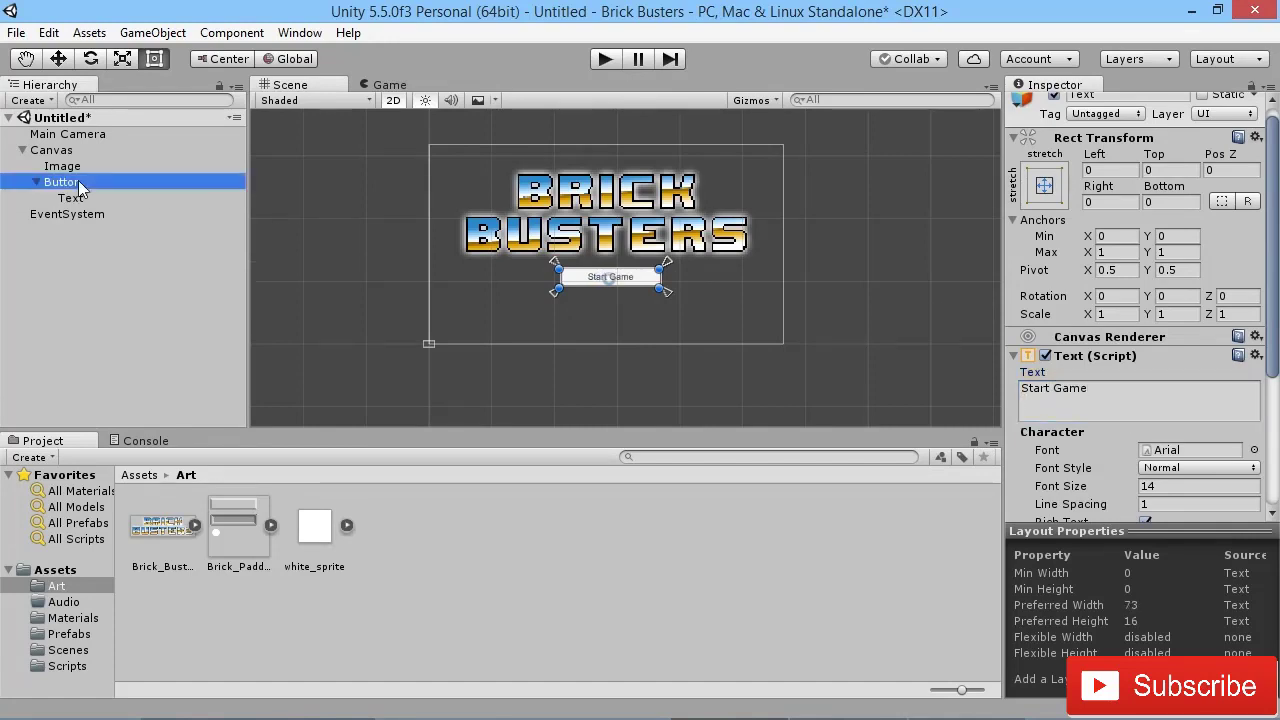
left_click(58, 58)
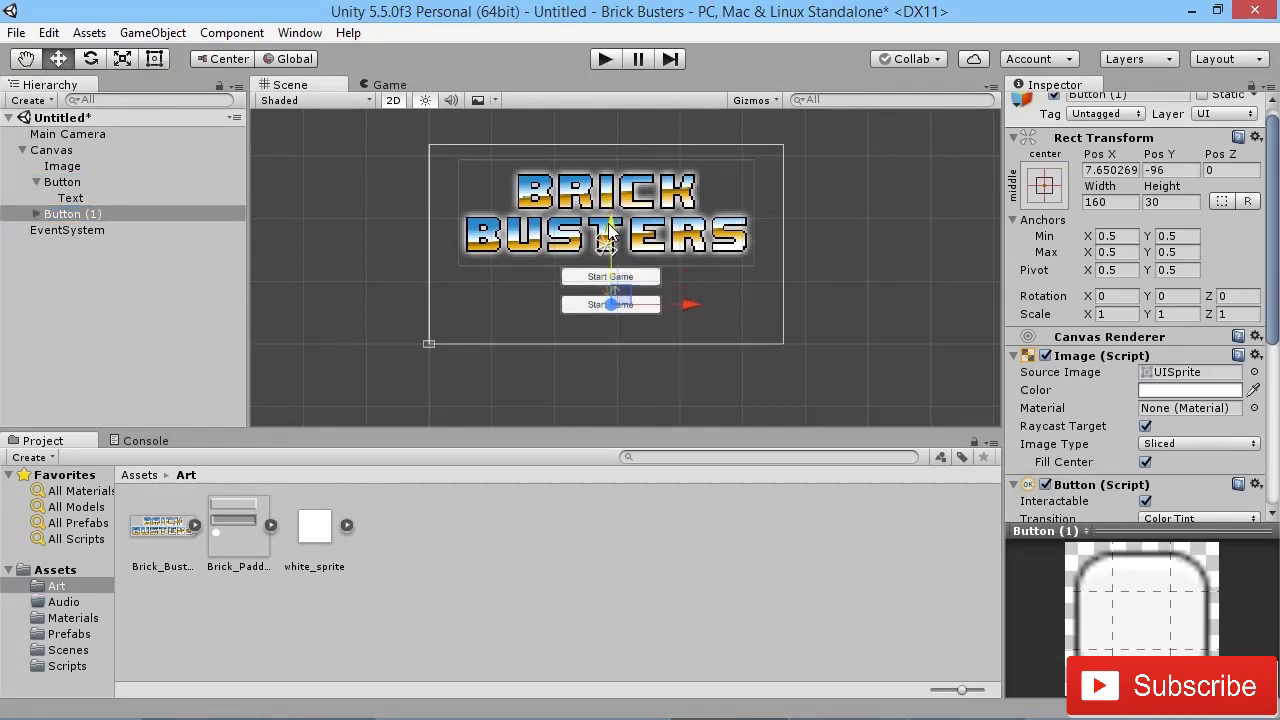
left_click_drag(610, 228, 610, 230)
Change the duplicated button's label text to "Quit Game"
left_click(36, 216)
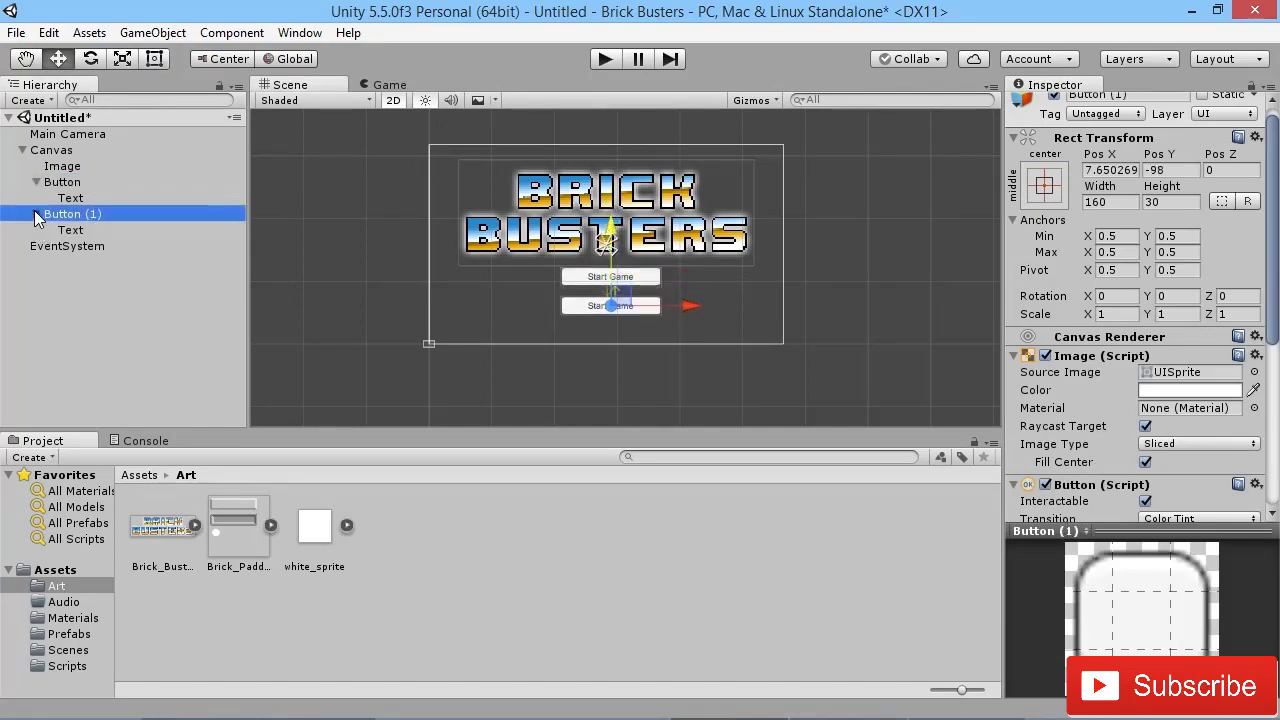
left_click(72, 232)
left_click_drag(1115, 398, 1020, 390)
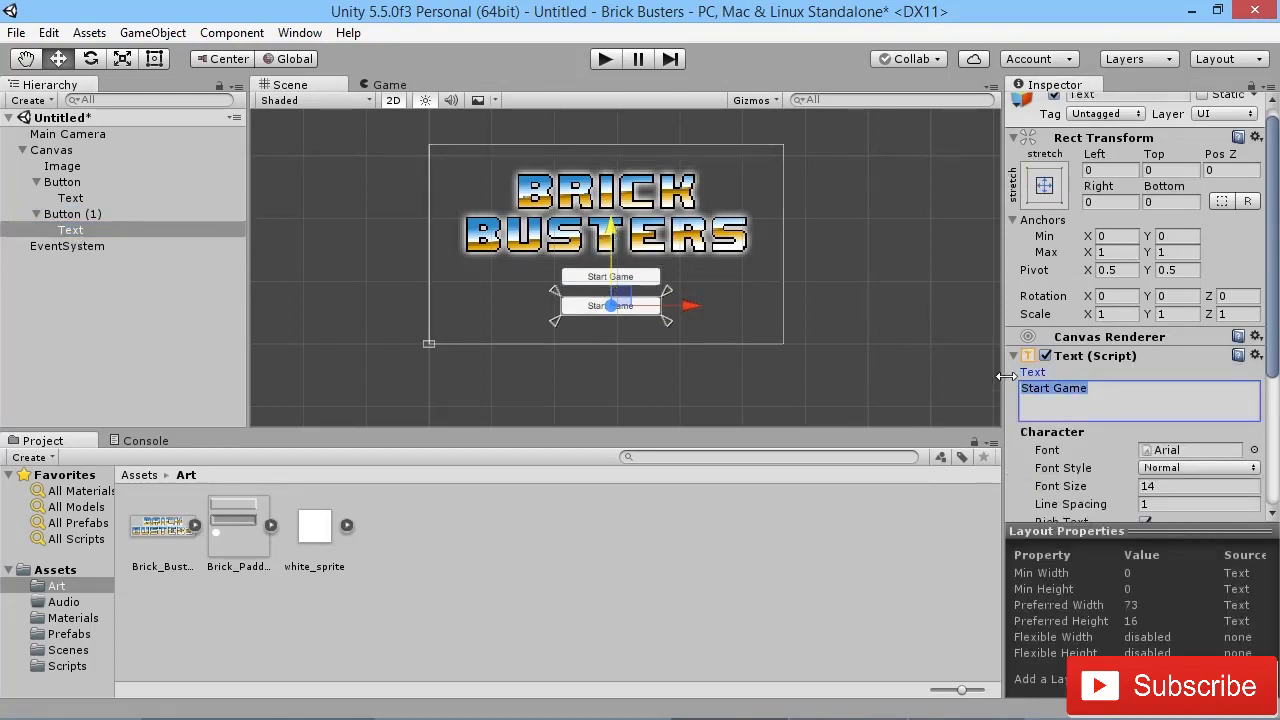
type("Quit Ga")
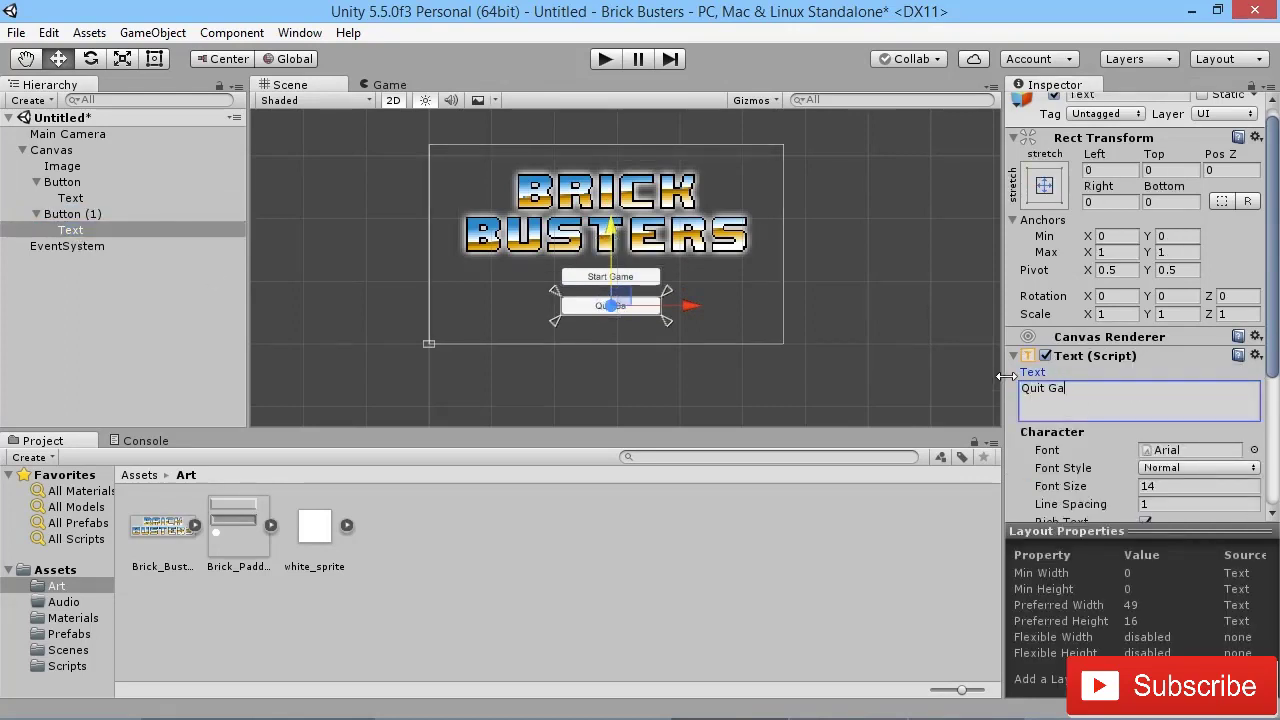
type("me")
Move both buttons down together slightly to widen the gap below the logo, and check the layout in the Game view
left_click(60, 182)
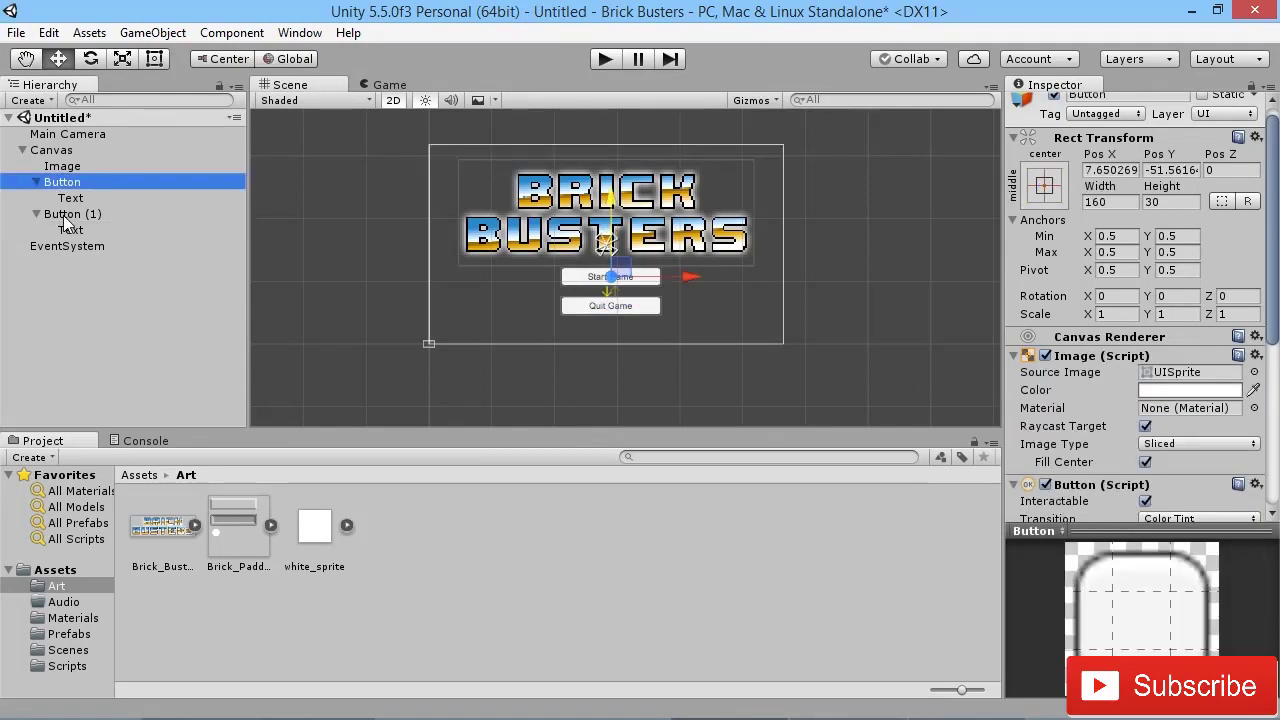
left_click(67, 216, "ctrl")
left_click_drag(611, 206, 611, 215)
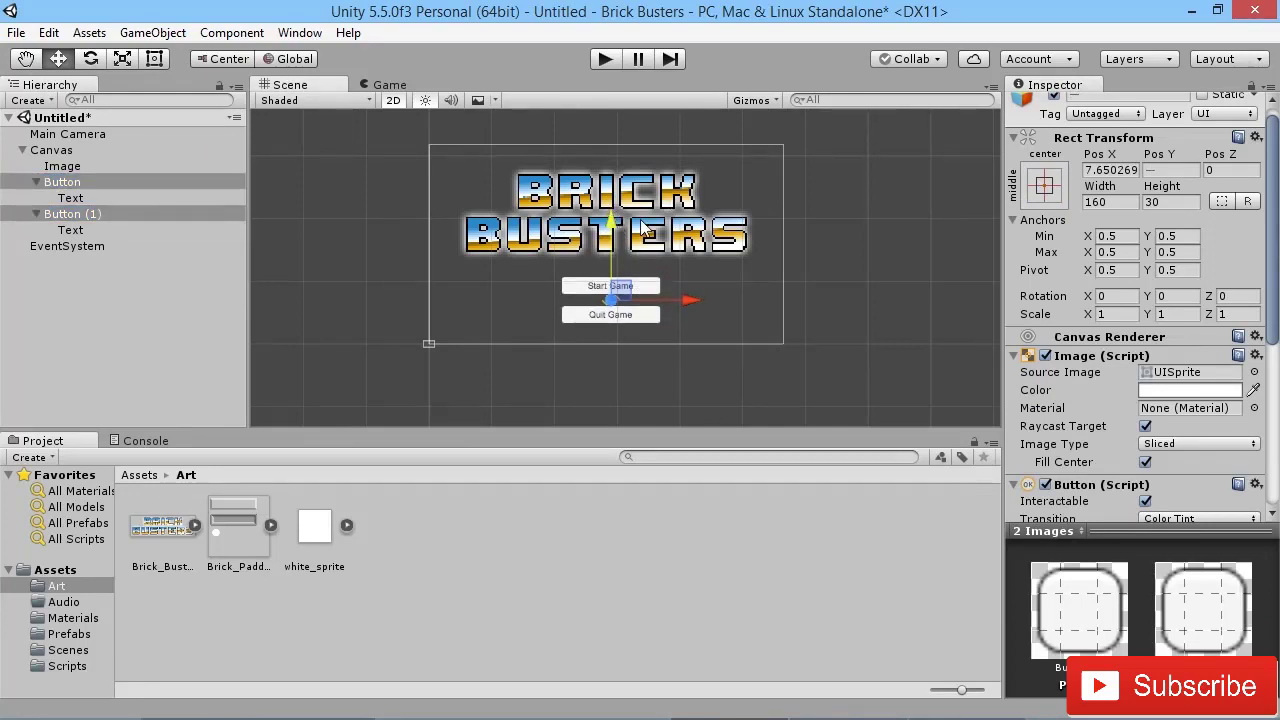
left_click(385, 85)
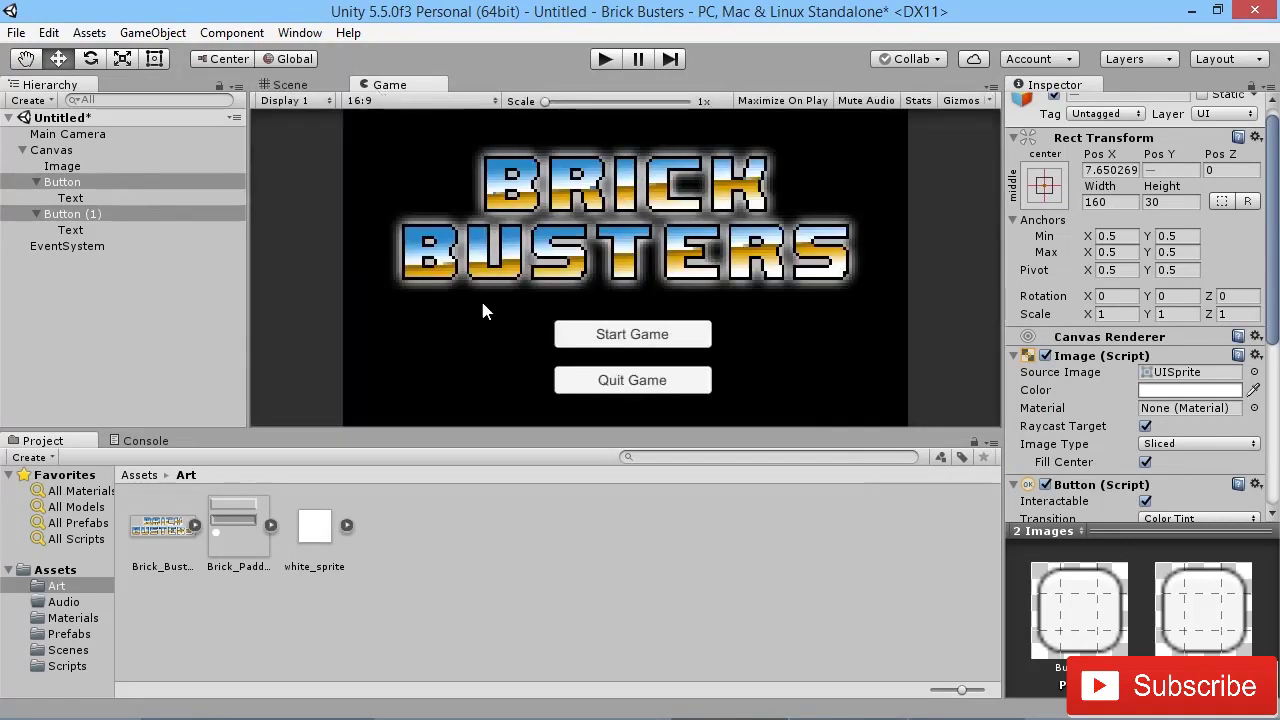
left_click(290, 85)
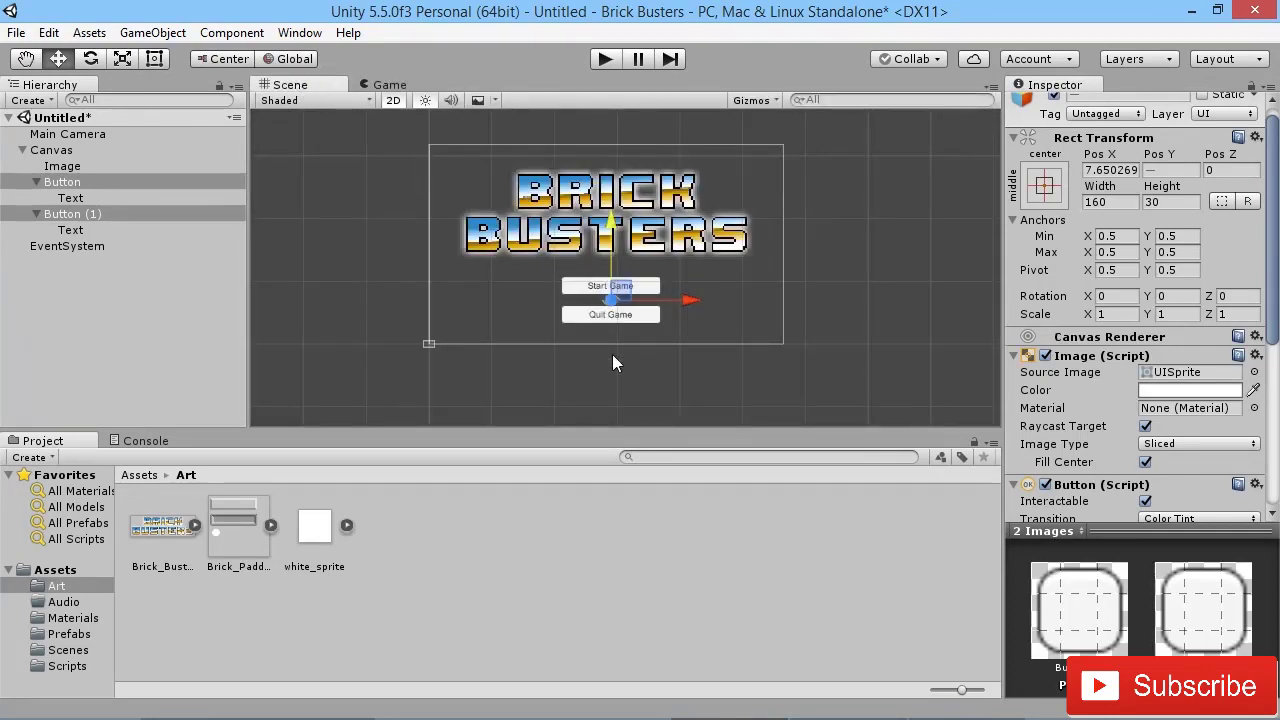
Create a C# script named MainMenu in the project's Scripts folder
left_click(67, 666)
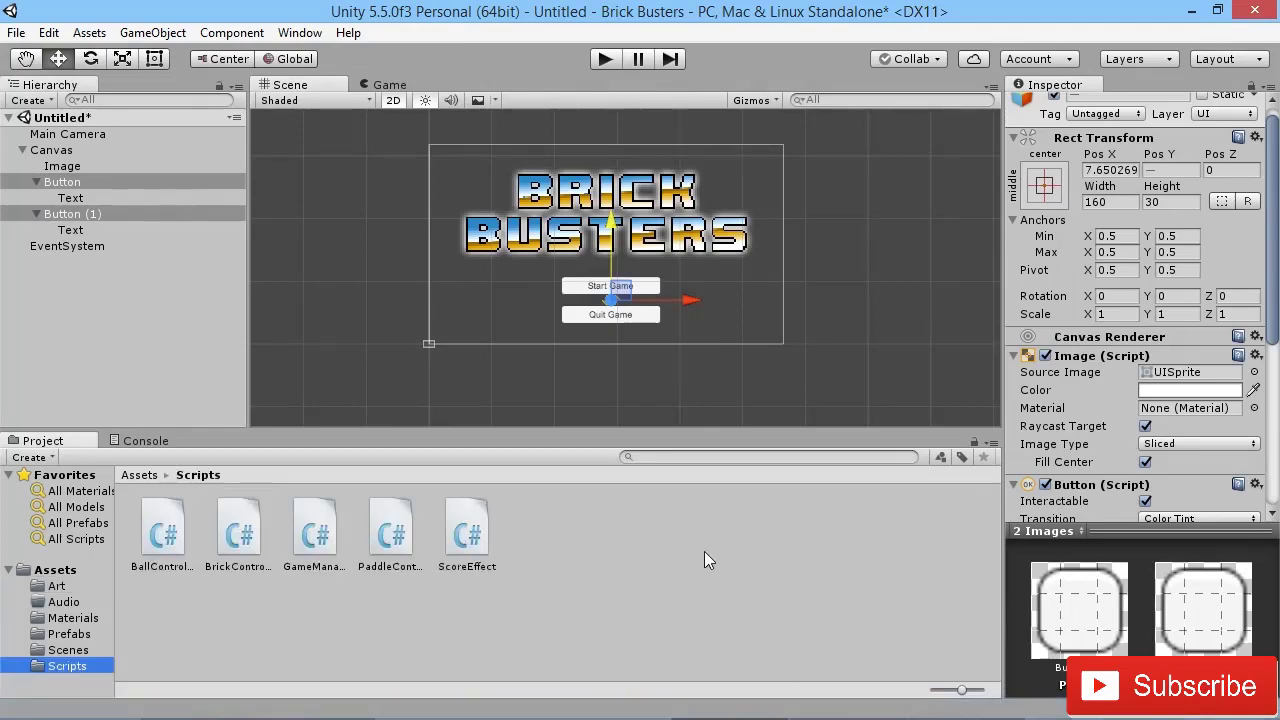
right_click(569, 536)
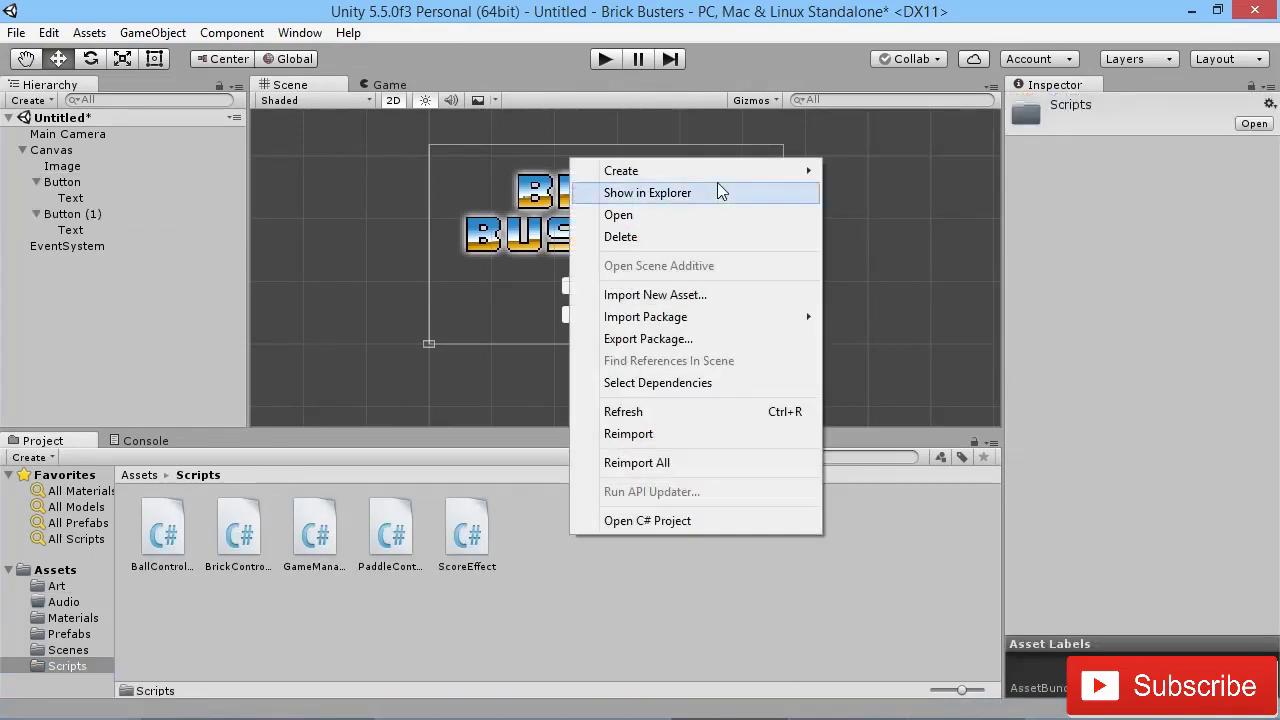
mouse_move(697, 171)
left_click(390, 200)
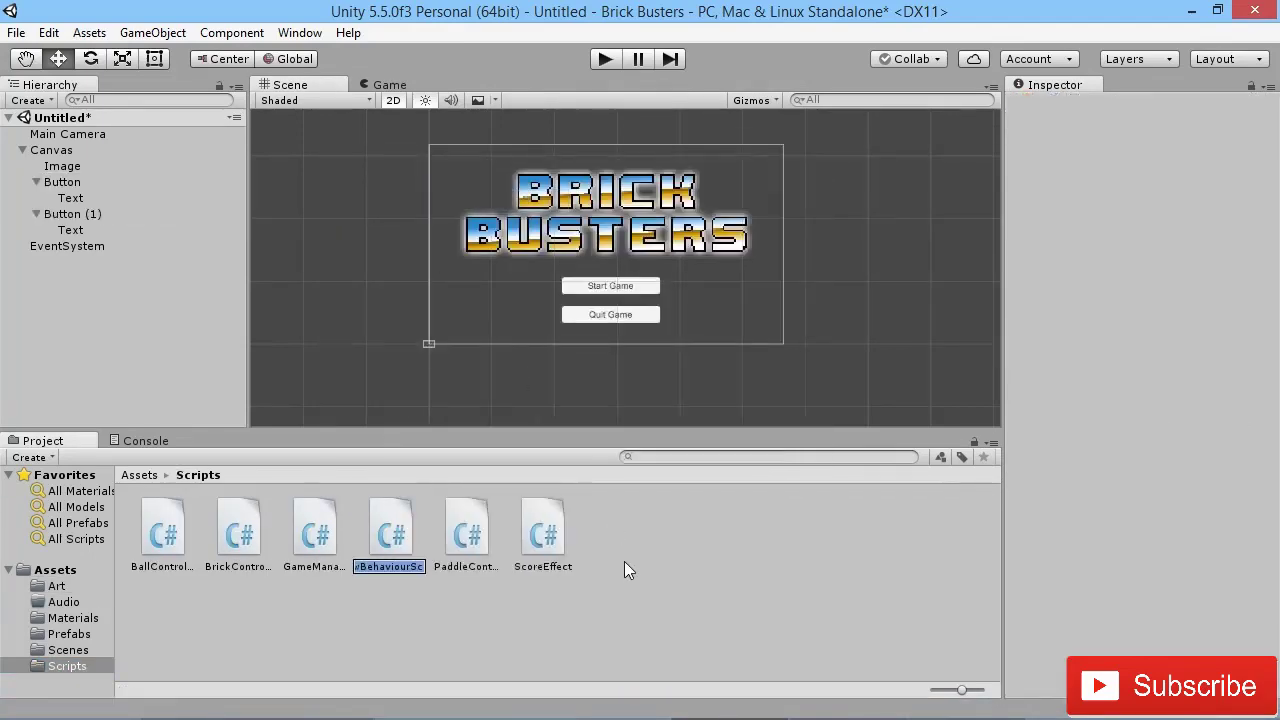
type("MainMenu")
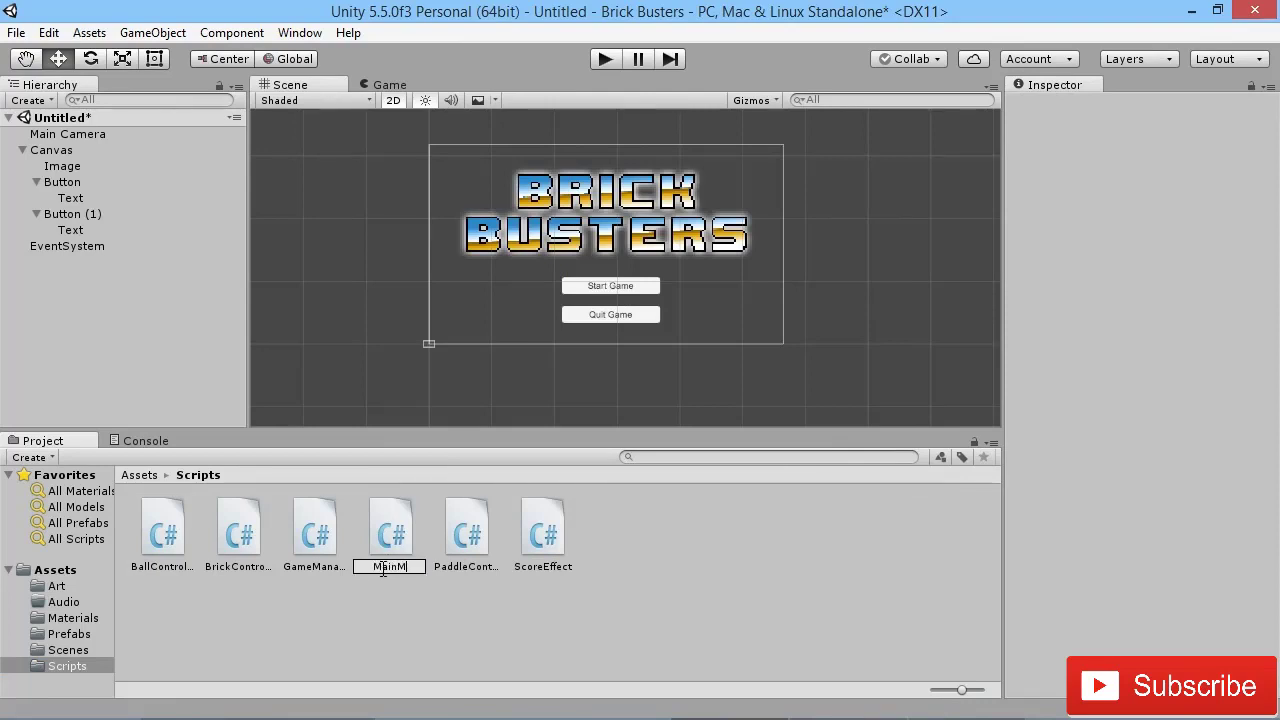
left_click(381, 568)
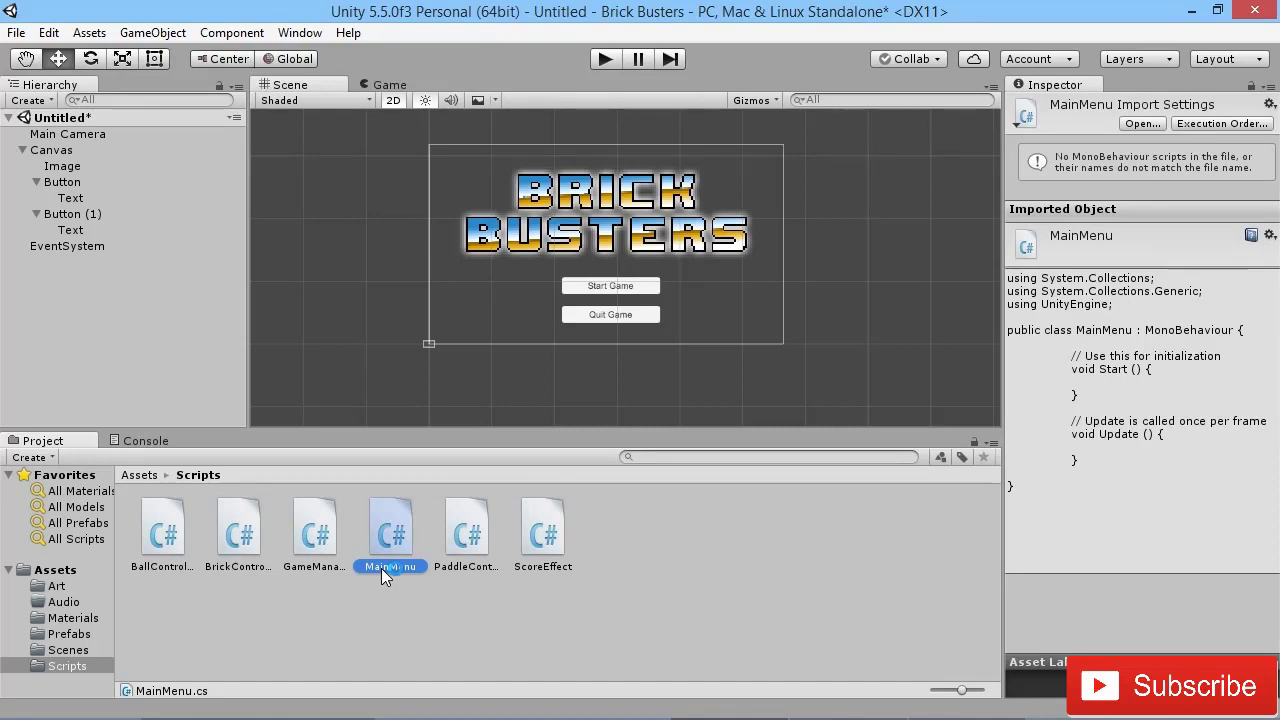
Open the MainMenu script in MonoDevelop and declare a public string variable firsLevel at the start of the class
double_click(386, 567)
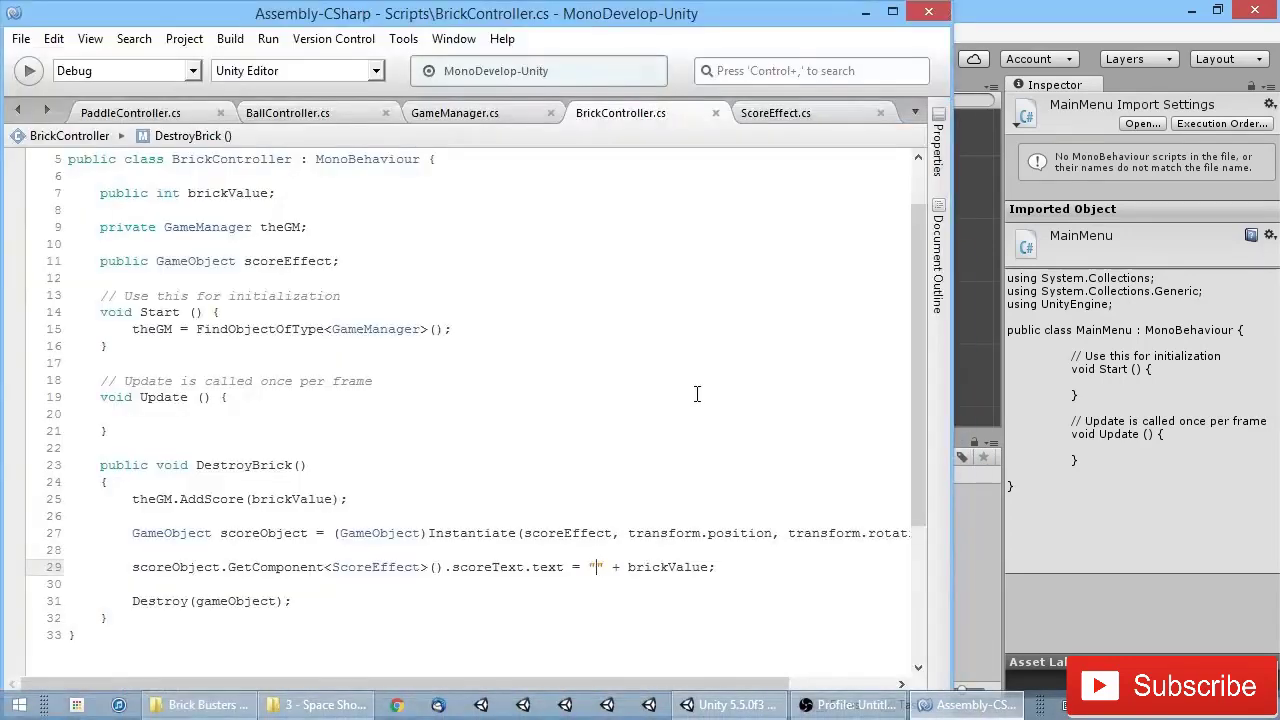
left_click(1031, 23)
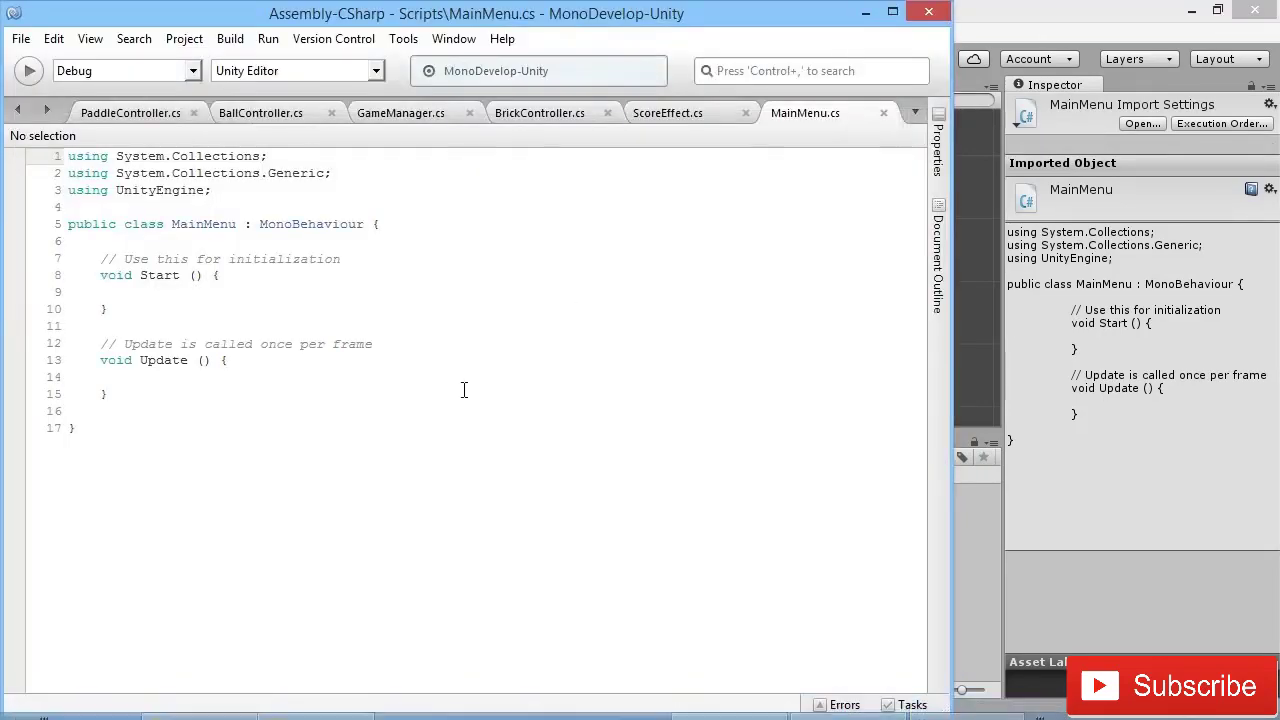
left_click(315, 243)
key("Return")
key("Return")
key("Up")
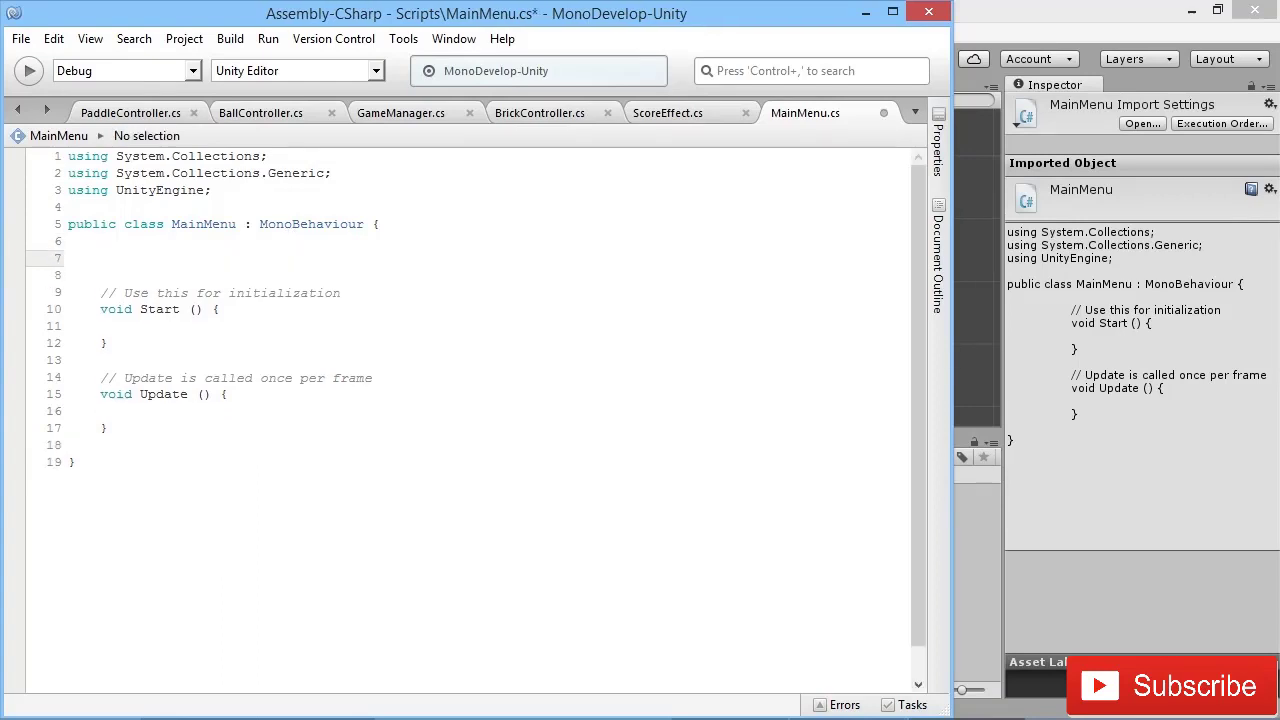
type("publi")
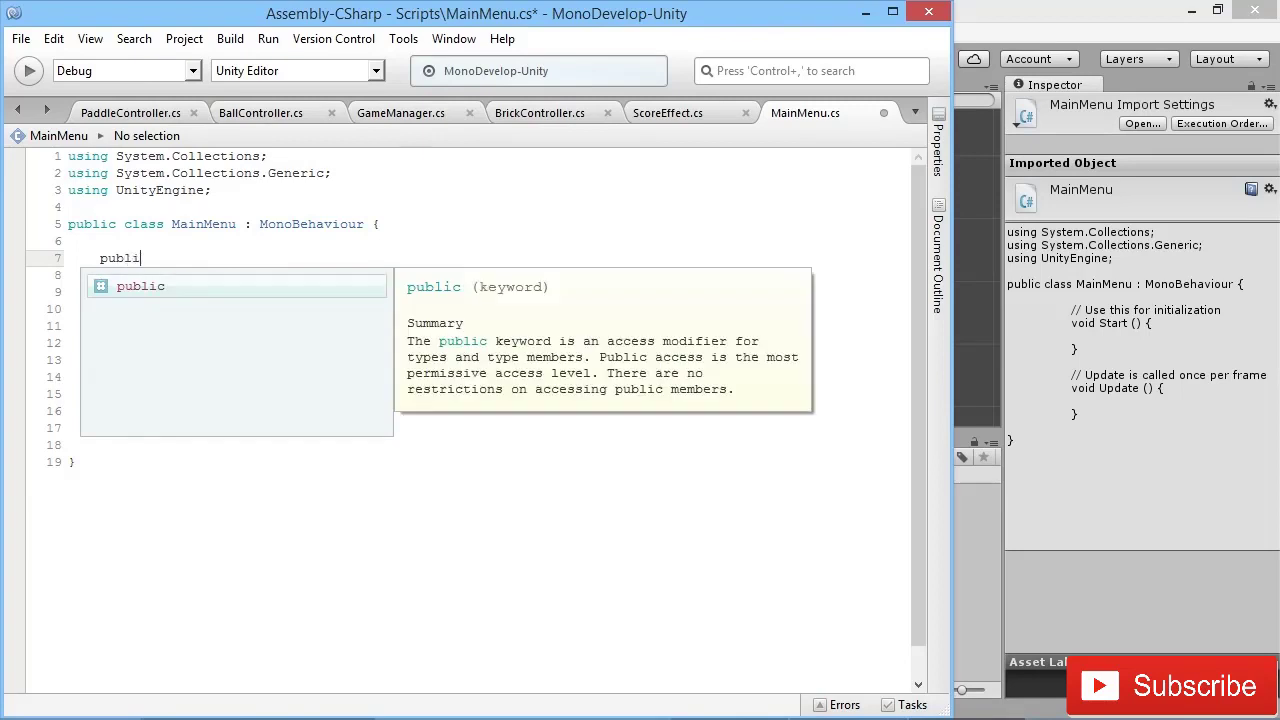
type("c sting")
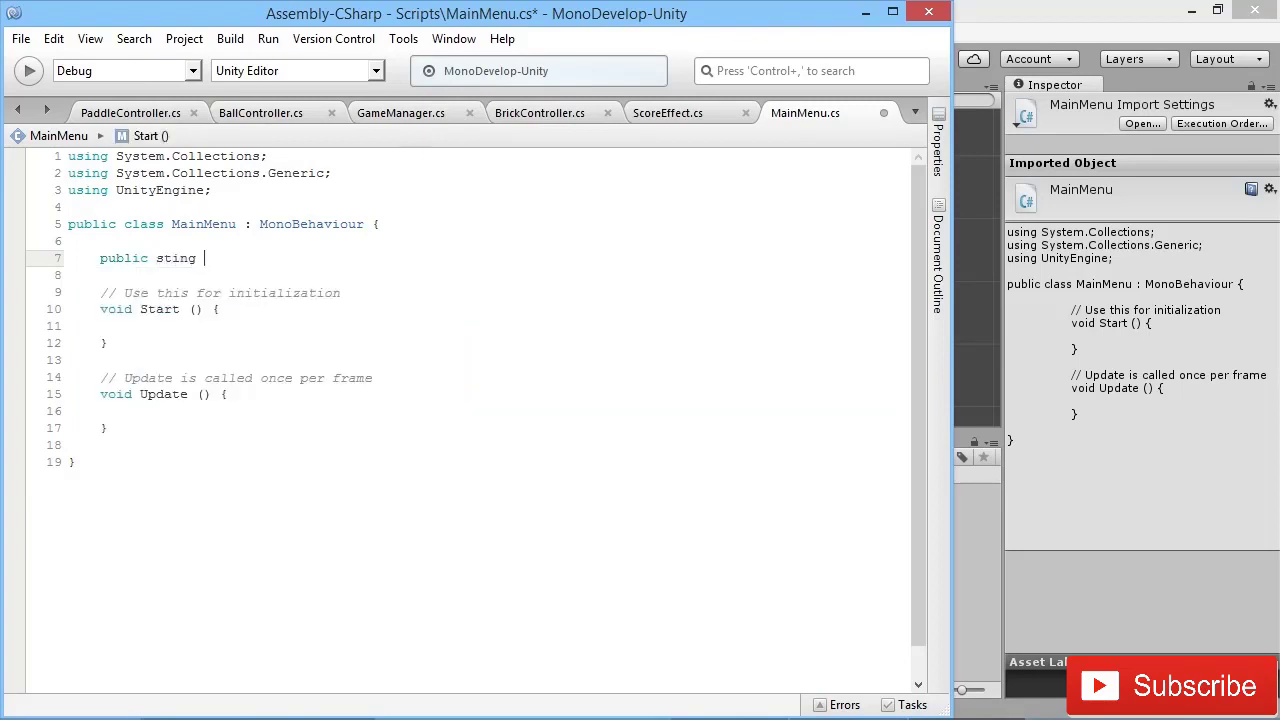
key("BackSpace")
key("BackSpace")
key("BackSpace")
type("ring firsLevel;")
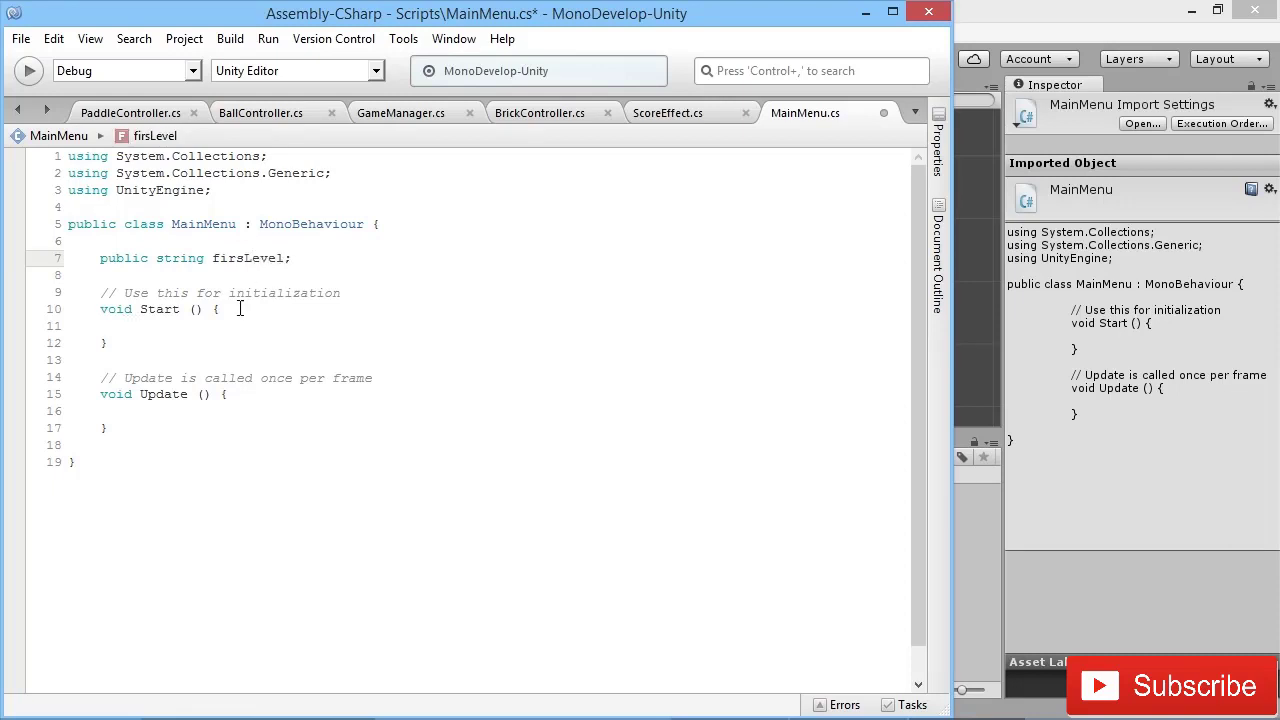
Replace the default Start and Update methods with an empty public void NewGame() method
left_click_drag(125, 428, 102, 300)
key("BackSpace")
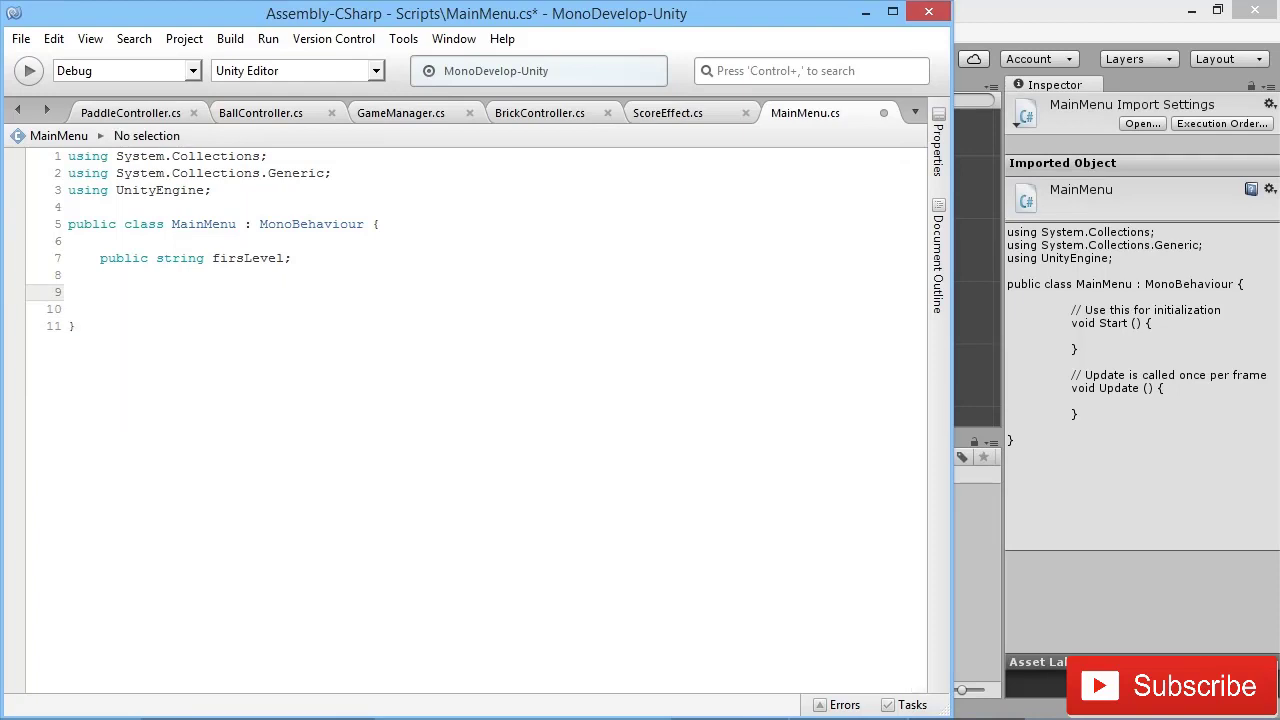
type("pu")
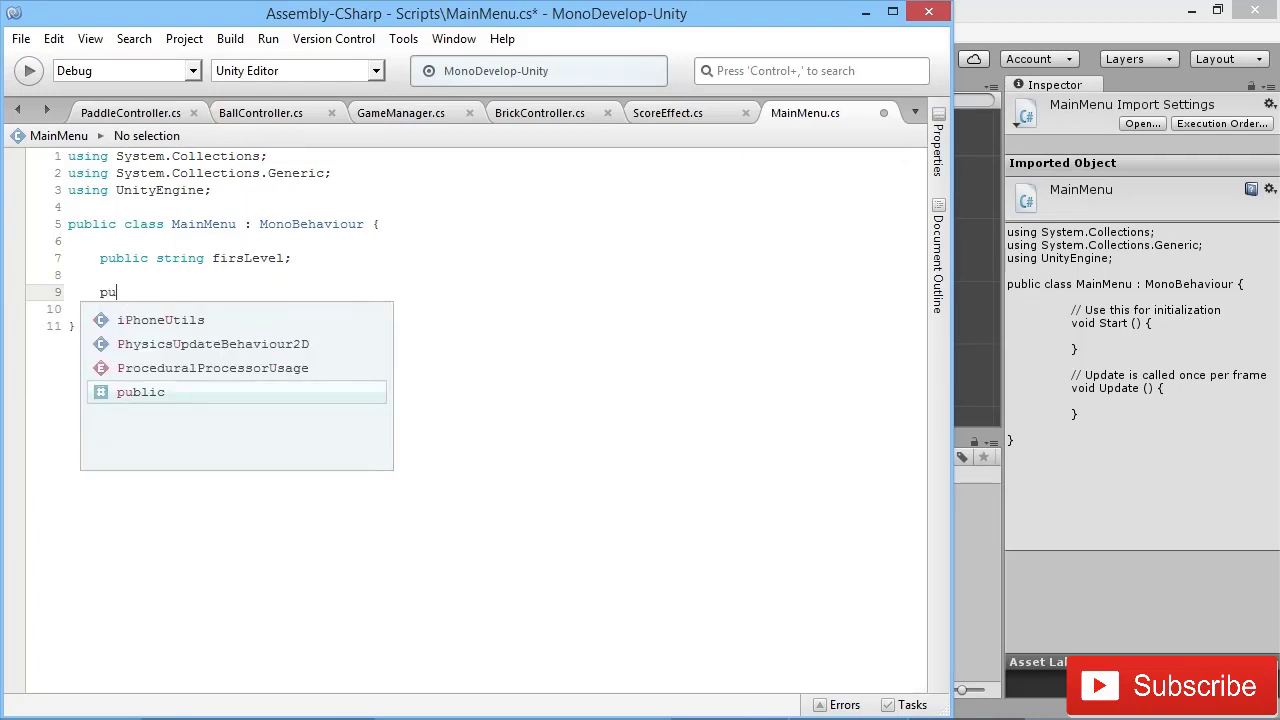
type("blic voi")
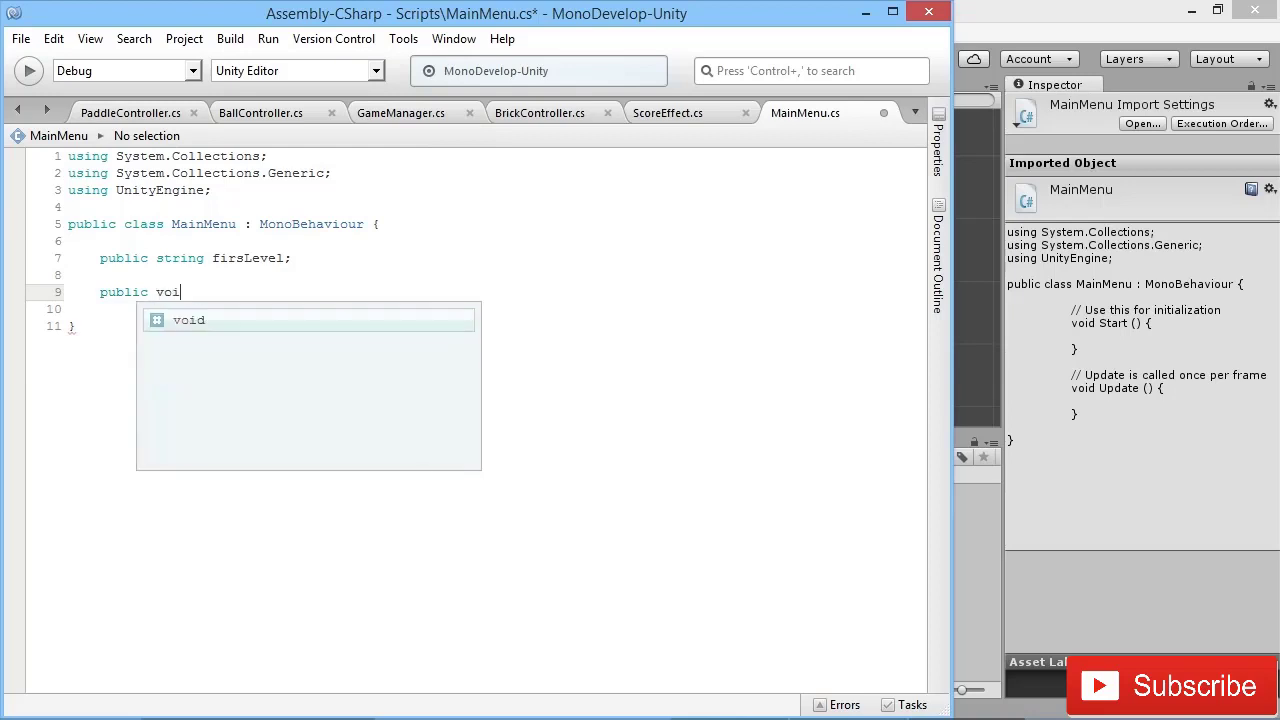
type("d NewG")
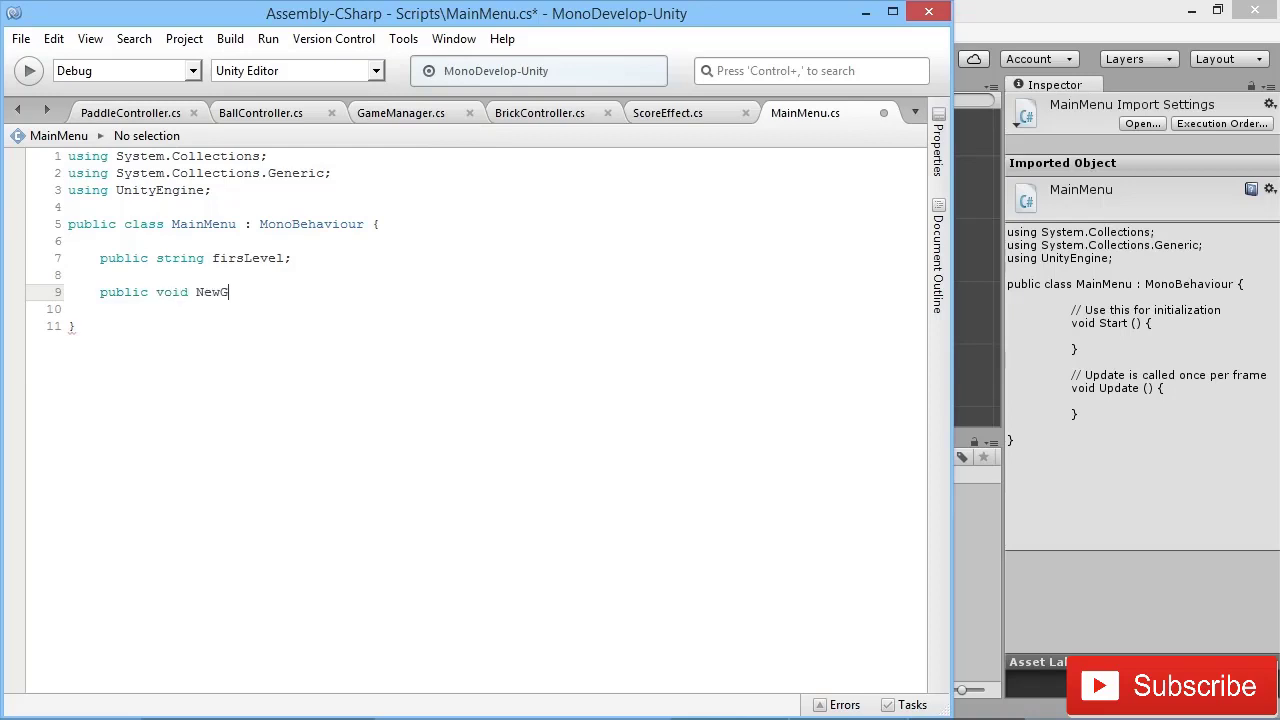
type("ame()")
key("Return")
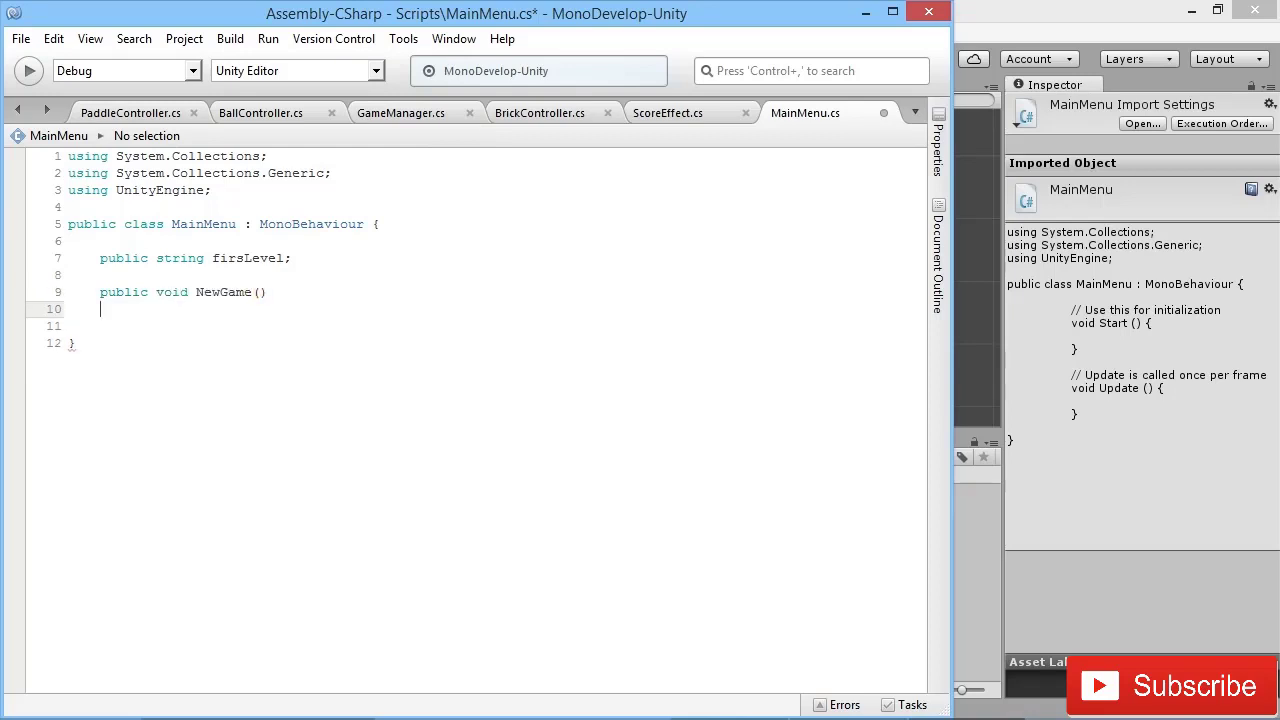
type("{")
key("Return")
key("Return")
type("}")
key("Return")
key("Return")
Add an empty public void QuitGame() method below NewGame in the MainMenu class
type("p")
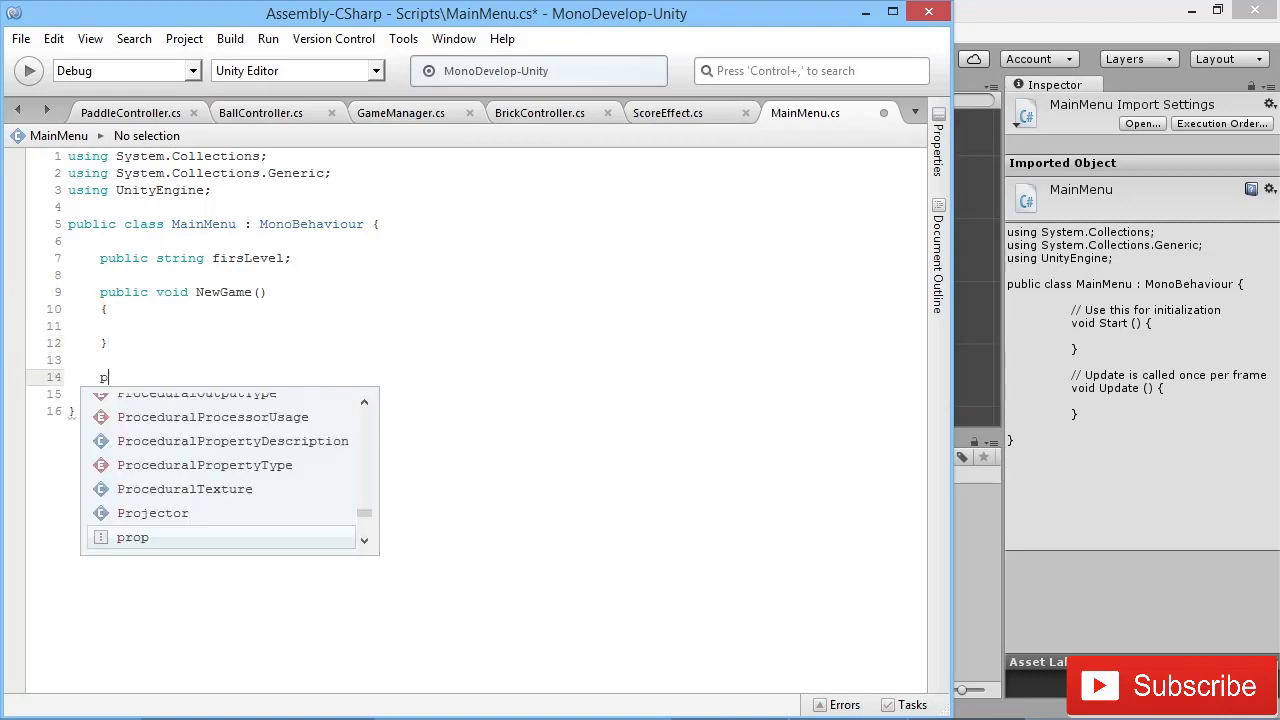
type("ublic void ")
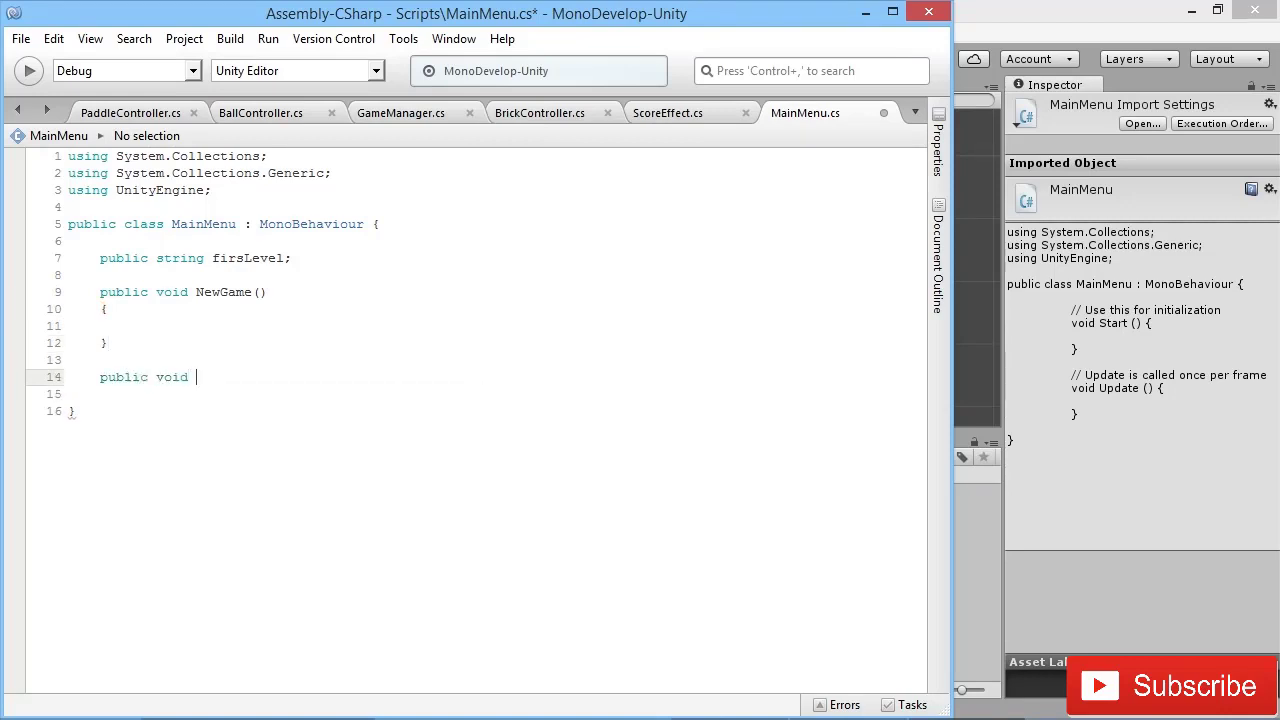
type("QuitGAme(")
key("Left")
key("Left")
key("Left")
key("BackSpace")
type("a")
key("End")
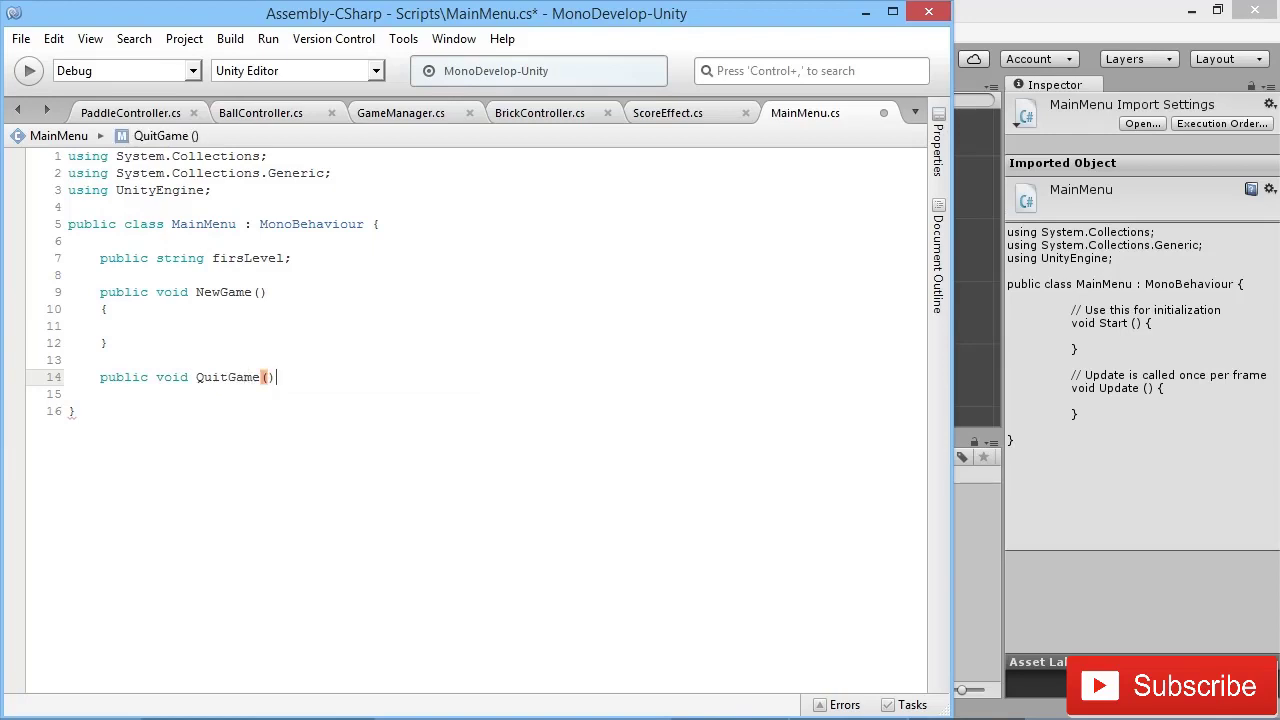
key("Return")
type("{")
key("Return")
key("Return")
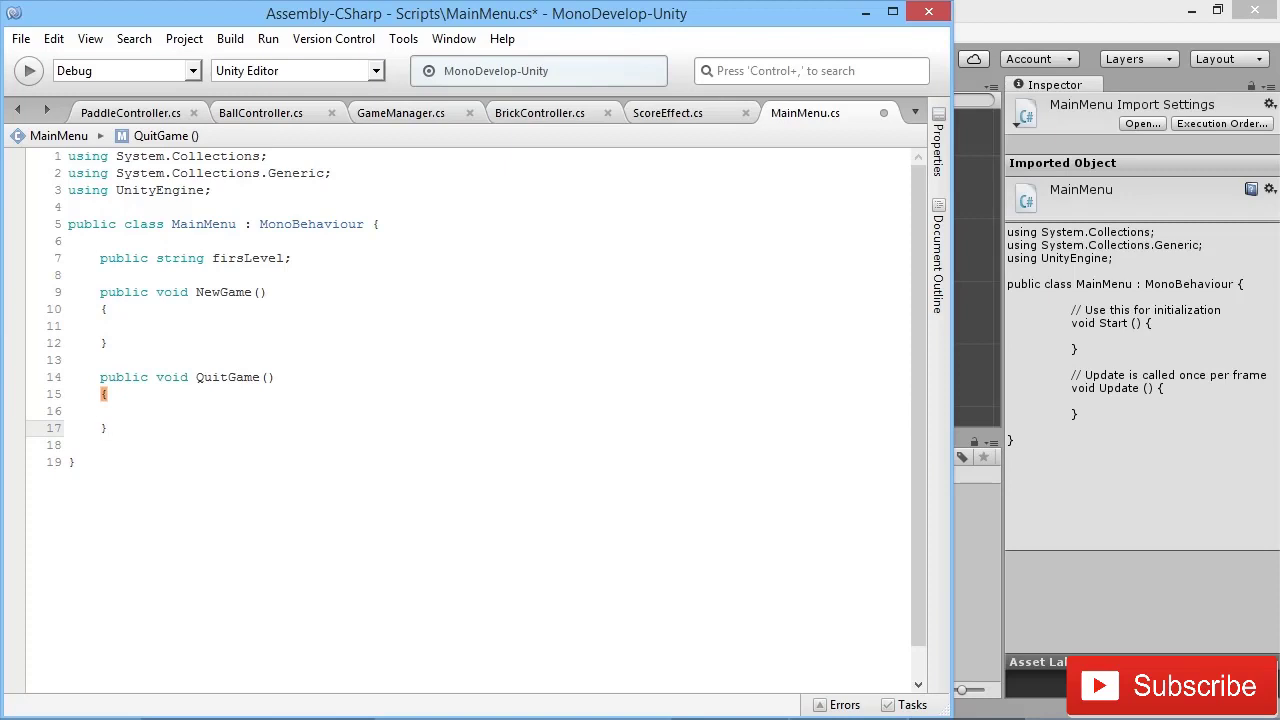
Make the QuitGame method call Application.Quit();
left_click(132, 411)
type("Applic")
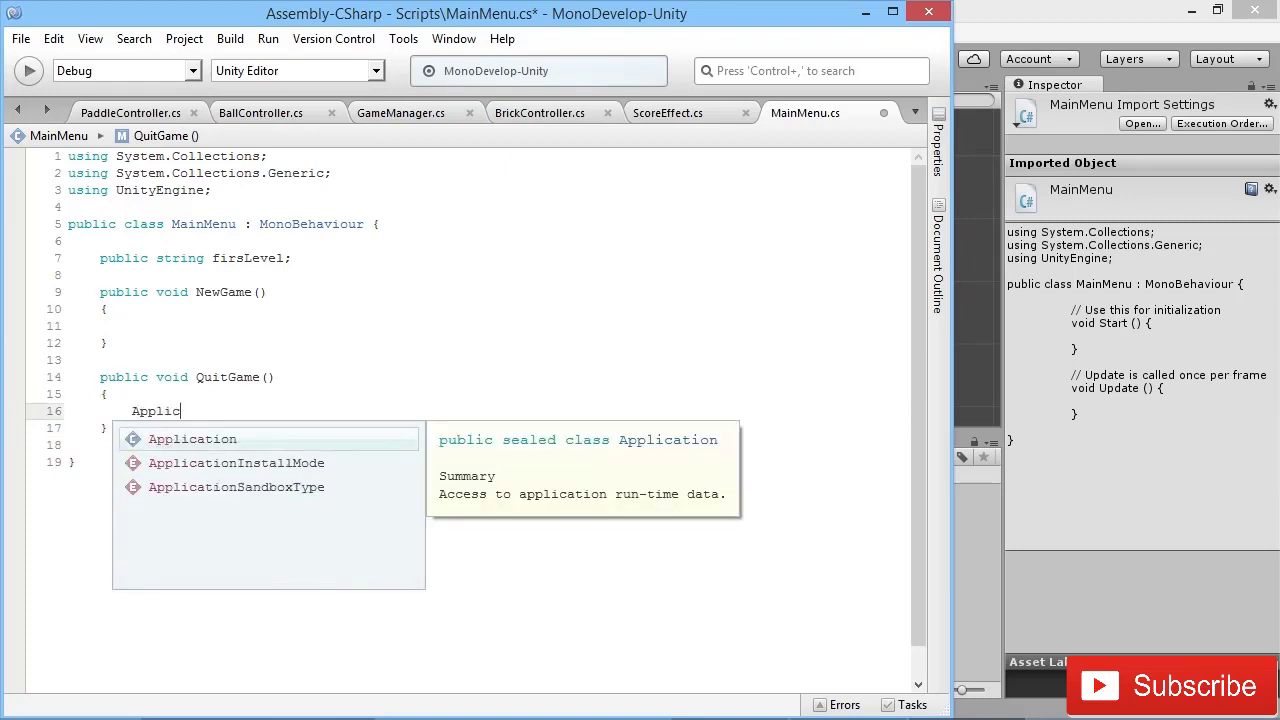
type("ation.Qui")
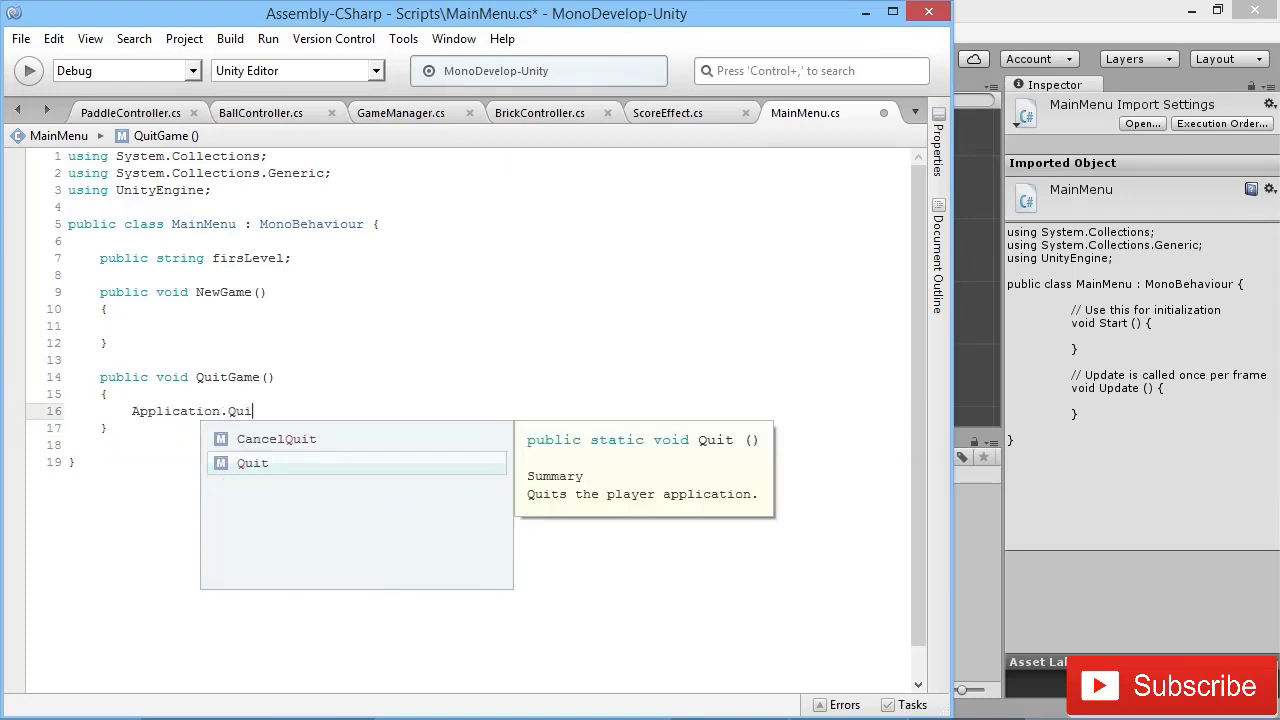
type("t();")
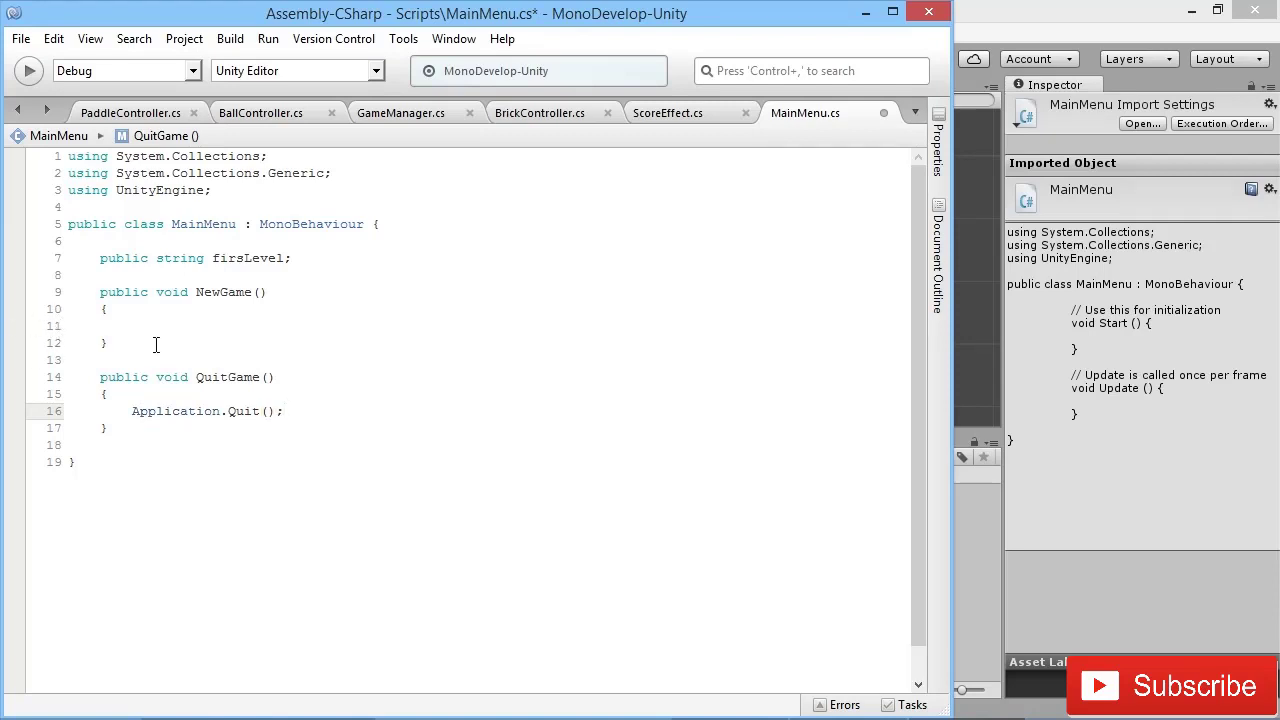
Import the scene management namespace by adding using UnityEngine.SceneManagement; below the existing using lines
left_click(221, 190)
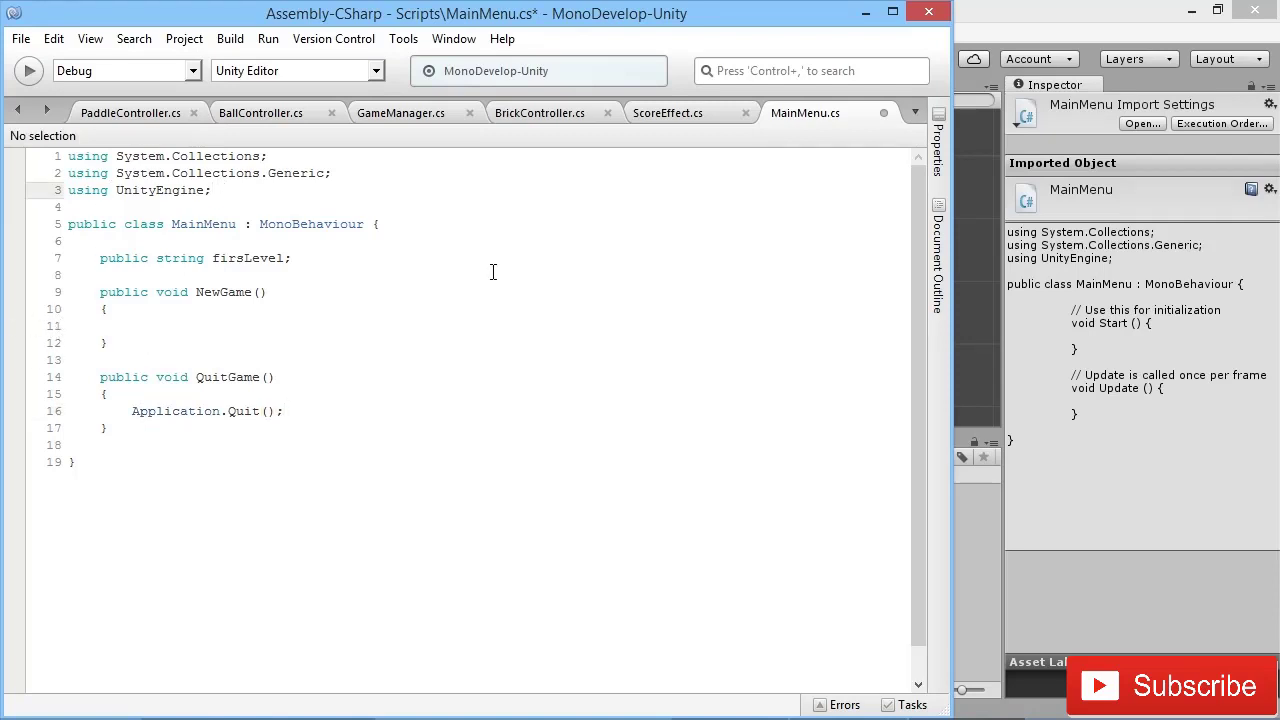
key("Return")
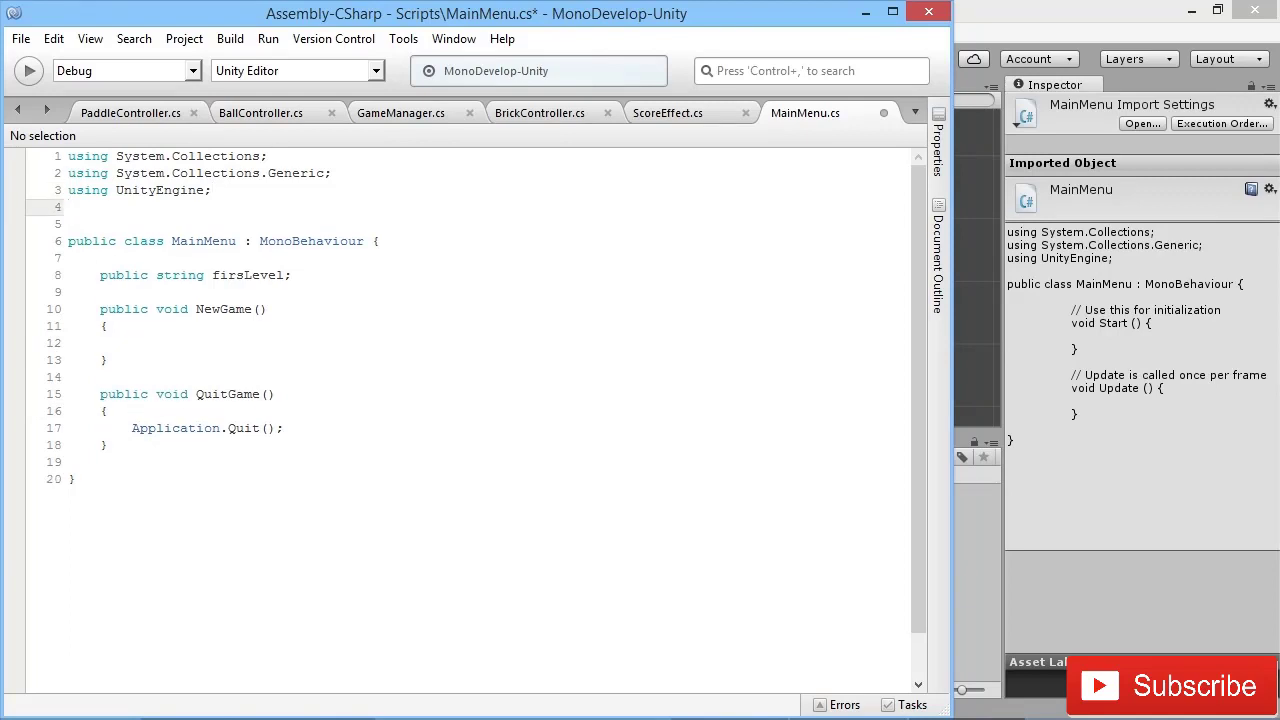
type("using U")
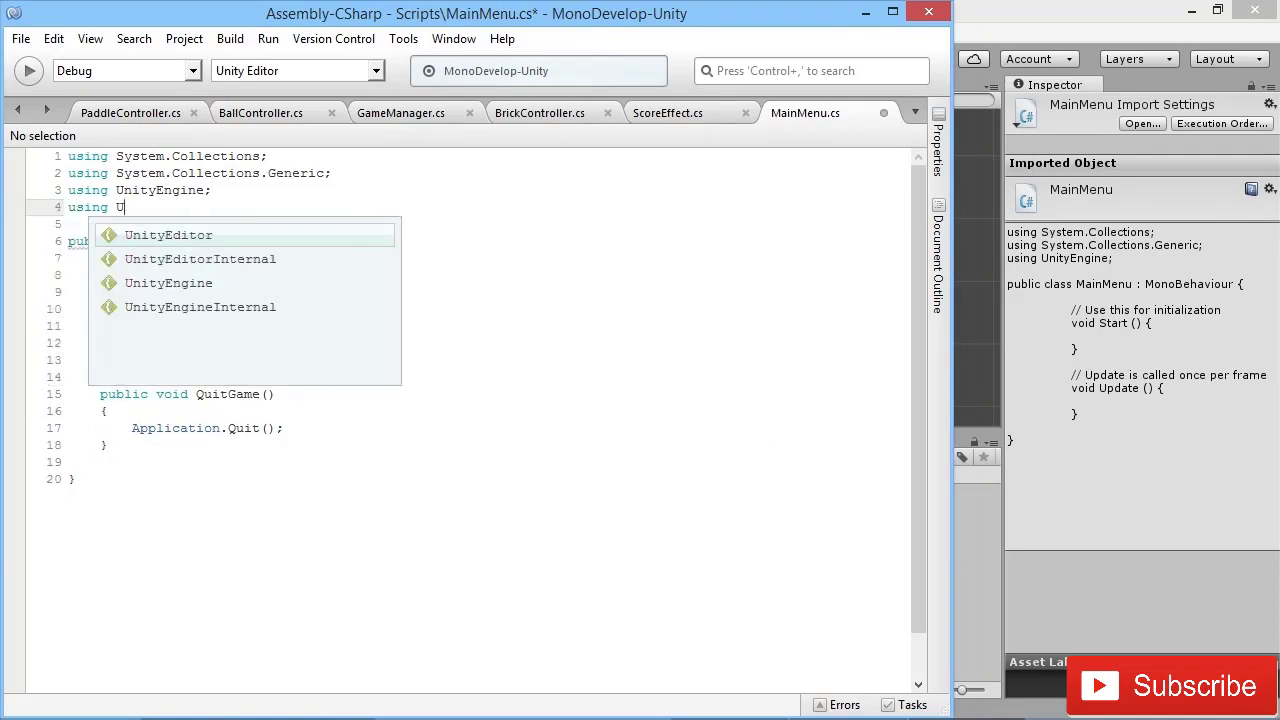
type("nitye")
key("Return")
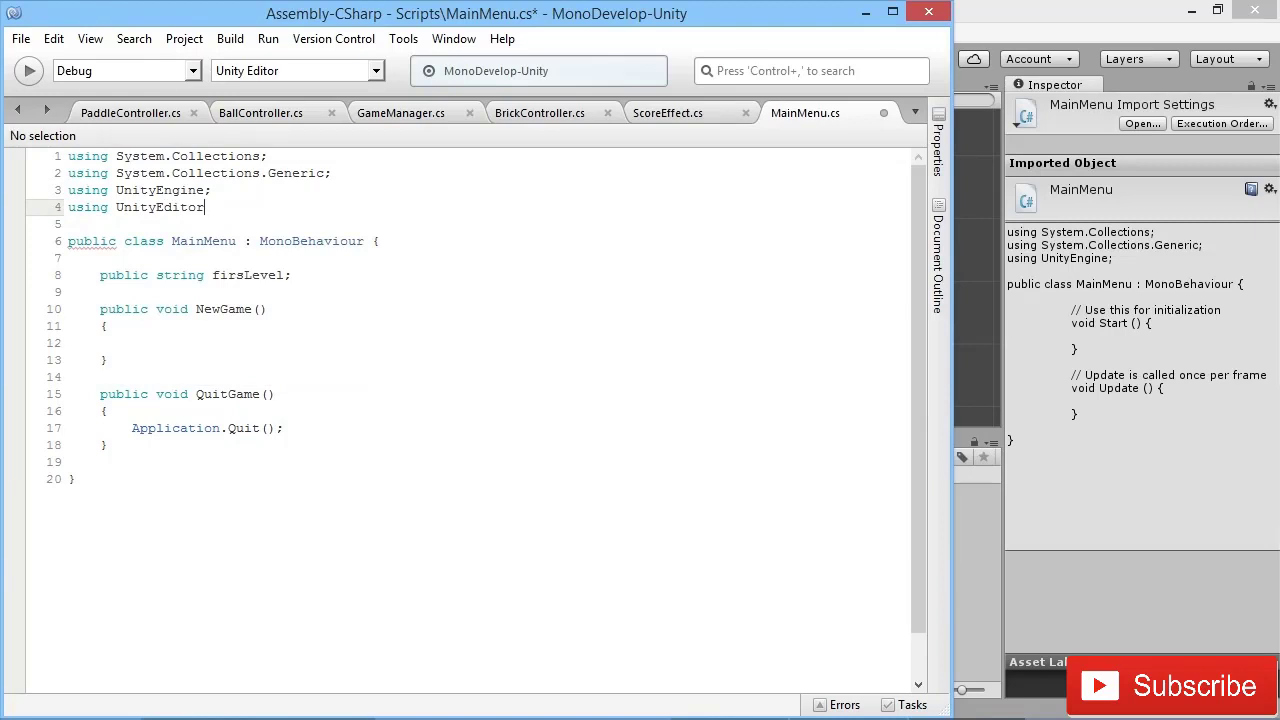
key("BackSpace")
key("BackSpace")
key("BackSpace")
key("BackSpace")
key("BackSpace")
type("ngine.")
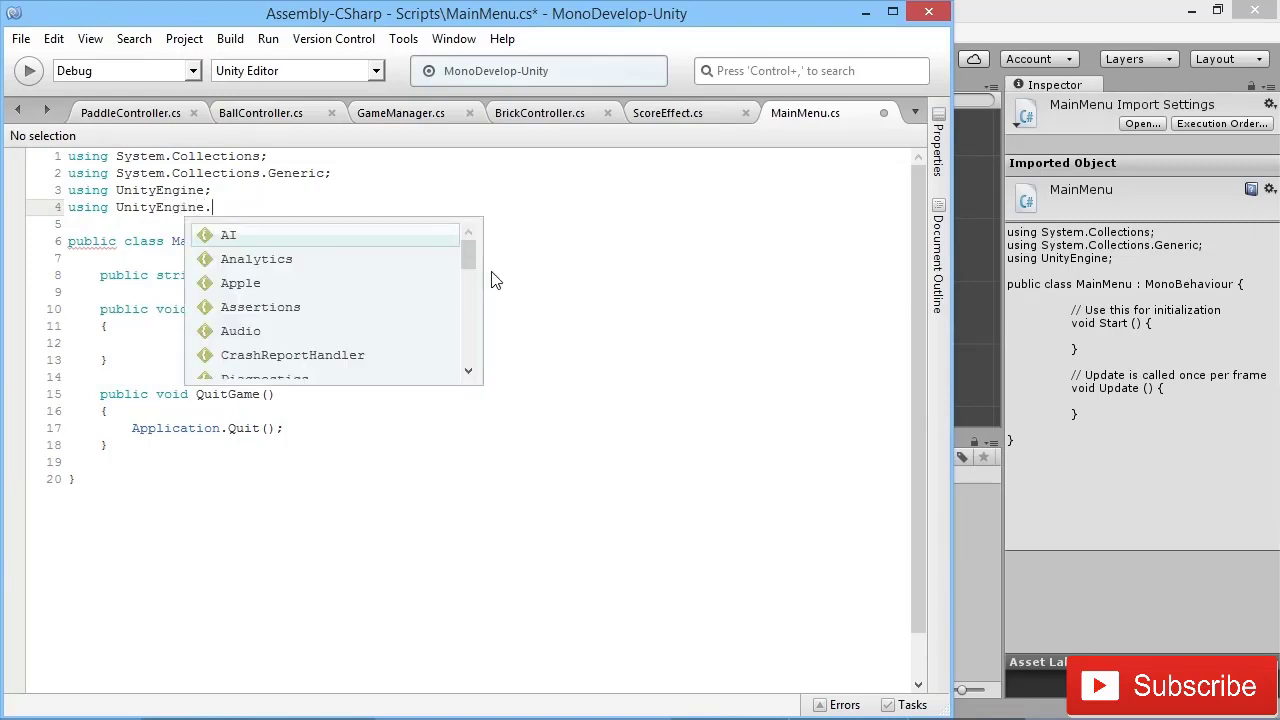
type("Scene")
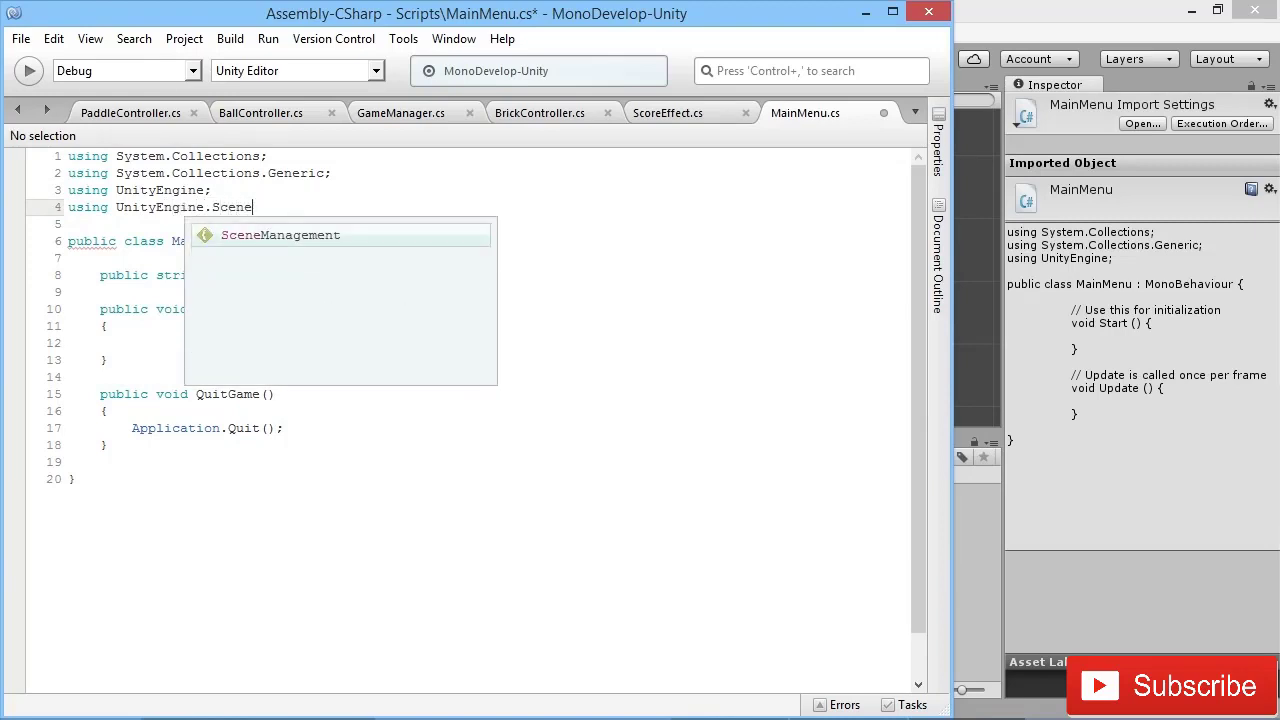
key("Return")
type(";")
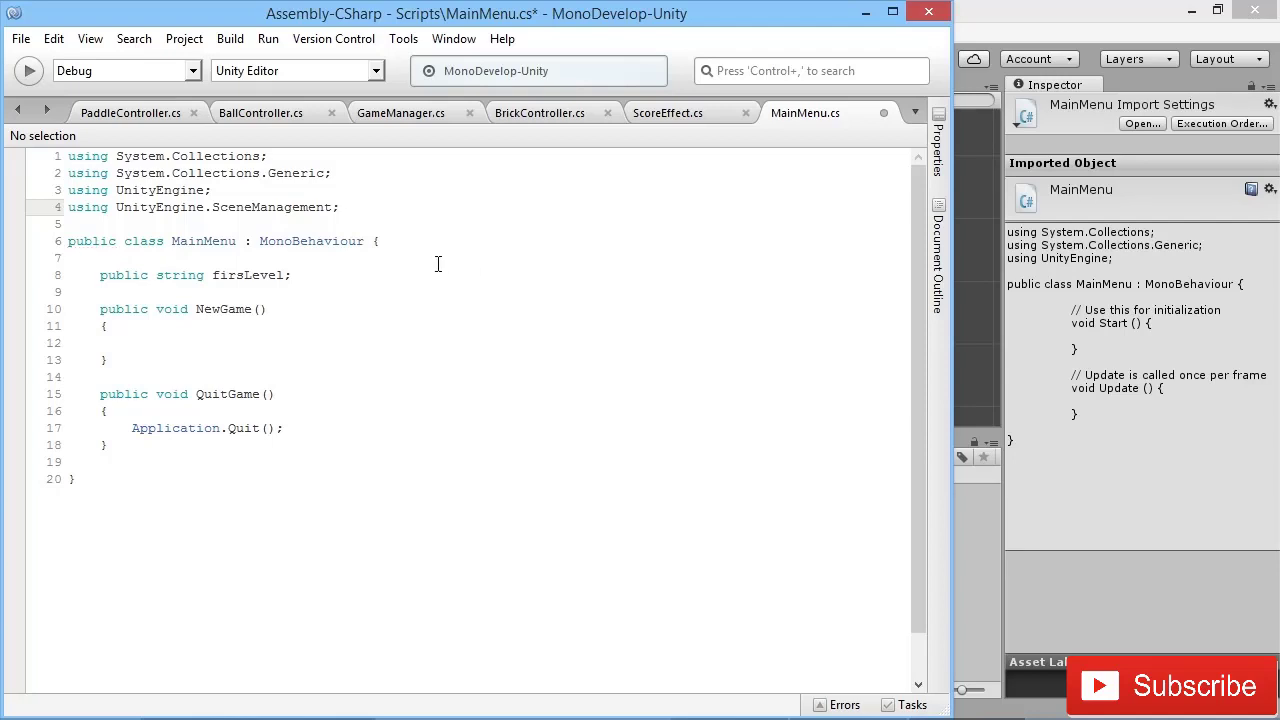
Make the NewGame method call SceneManager.LoadScene(firsLevel); and save the script
left_click(178, 321)
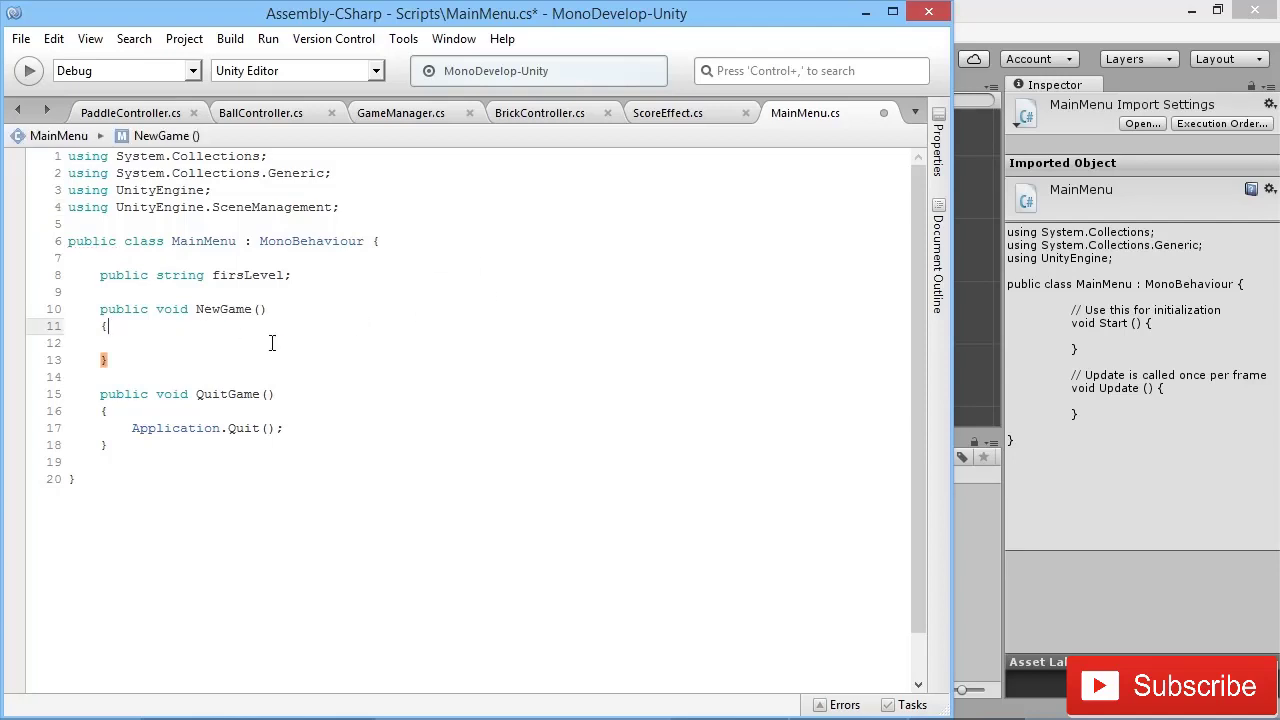
left_click(250, 344)
type("SceneManager.")
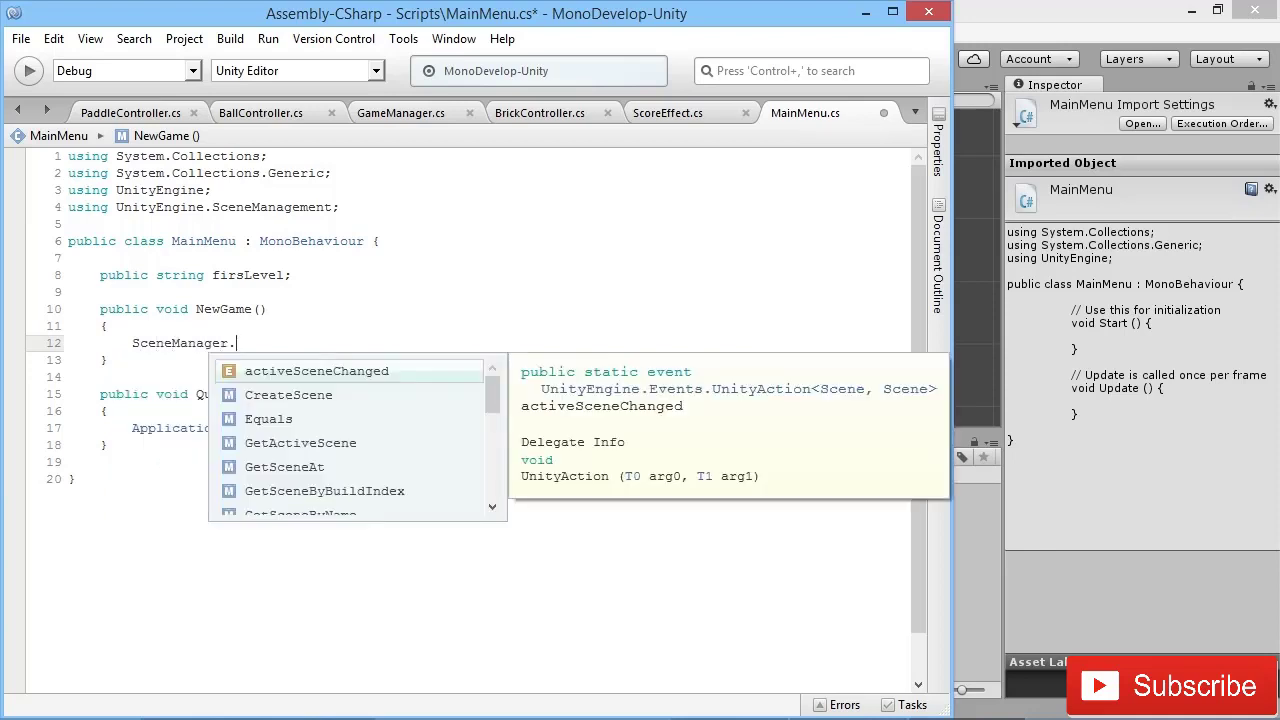
type("LoadS")
key("Return")
type("(fir")
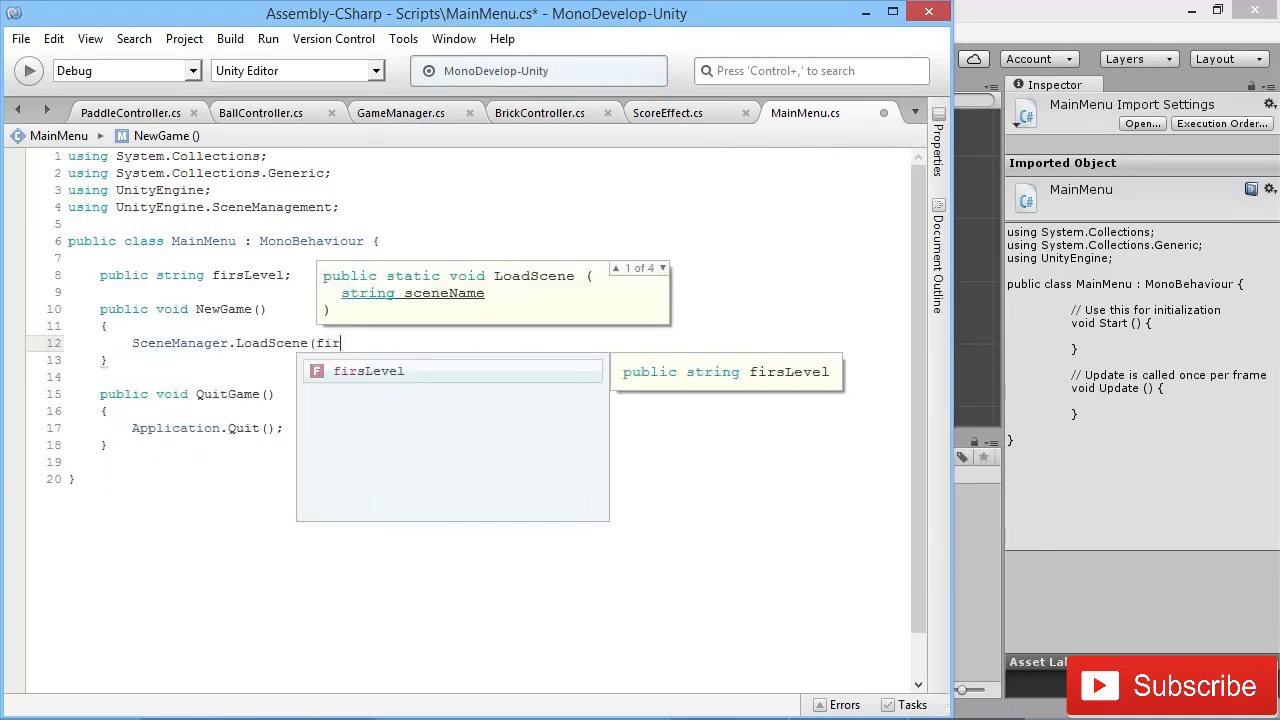
key("Return")
type(");")
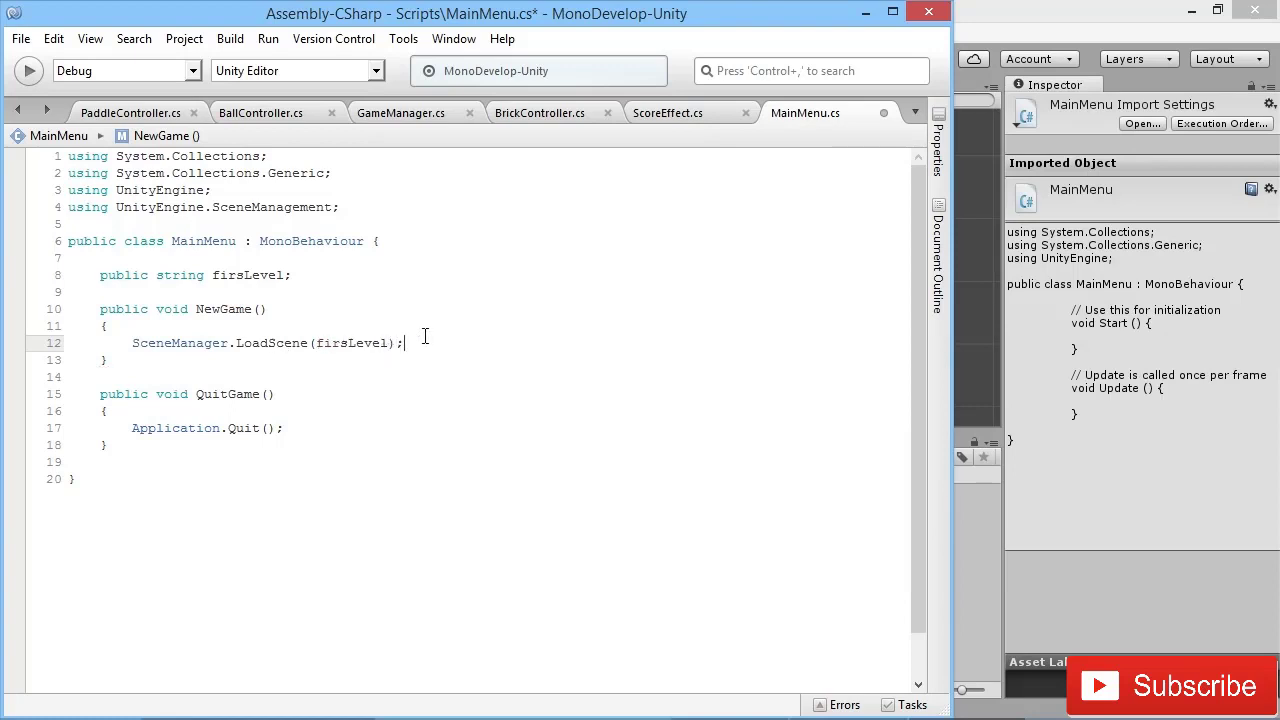
key("ctrl+s")
Switch to Unity and attach the MainMenu script to the Canvas object as a component
left_click(1078, 18)
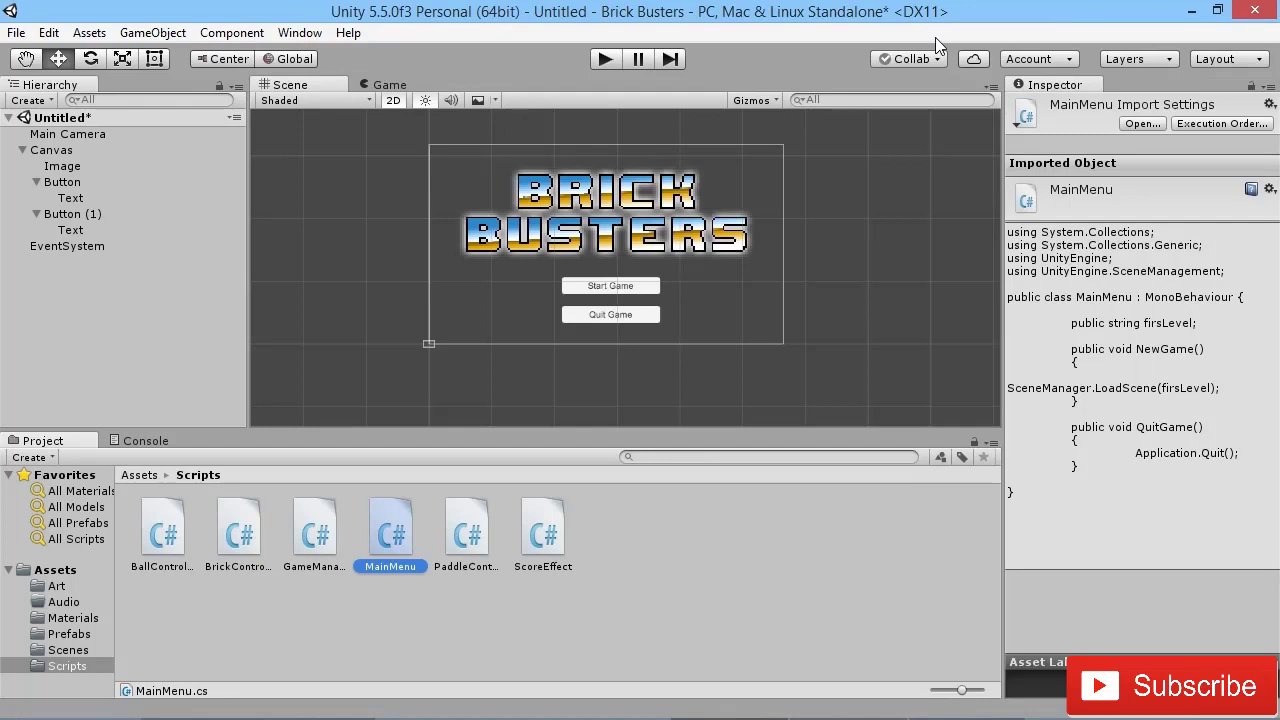
left_click(56, 151)
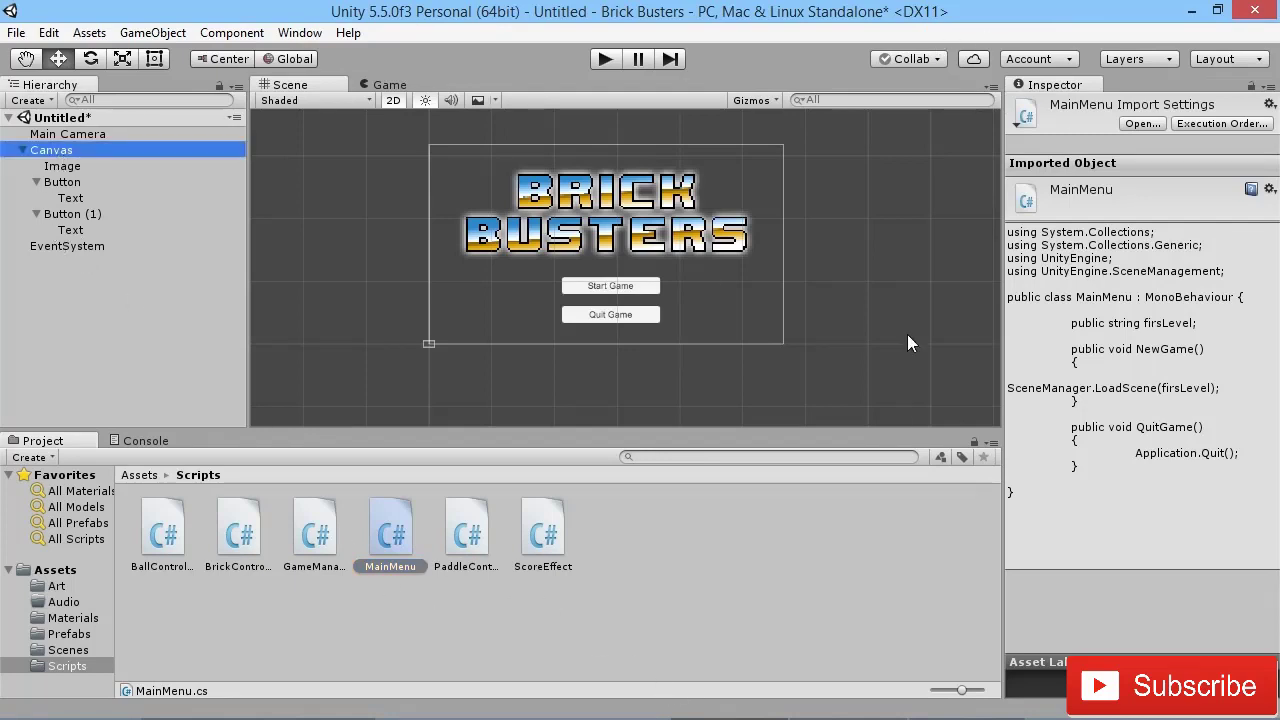
left_click_drag(390, 530, 1130, 600)
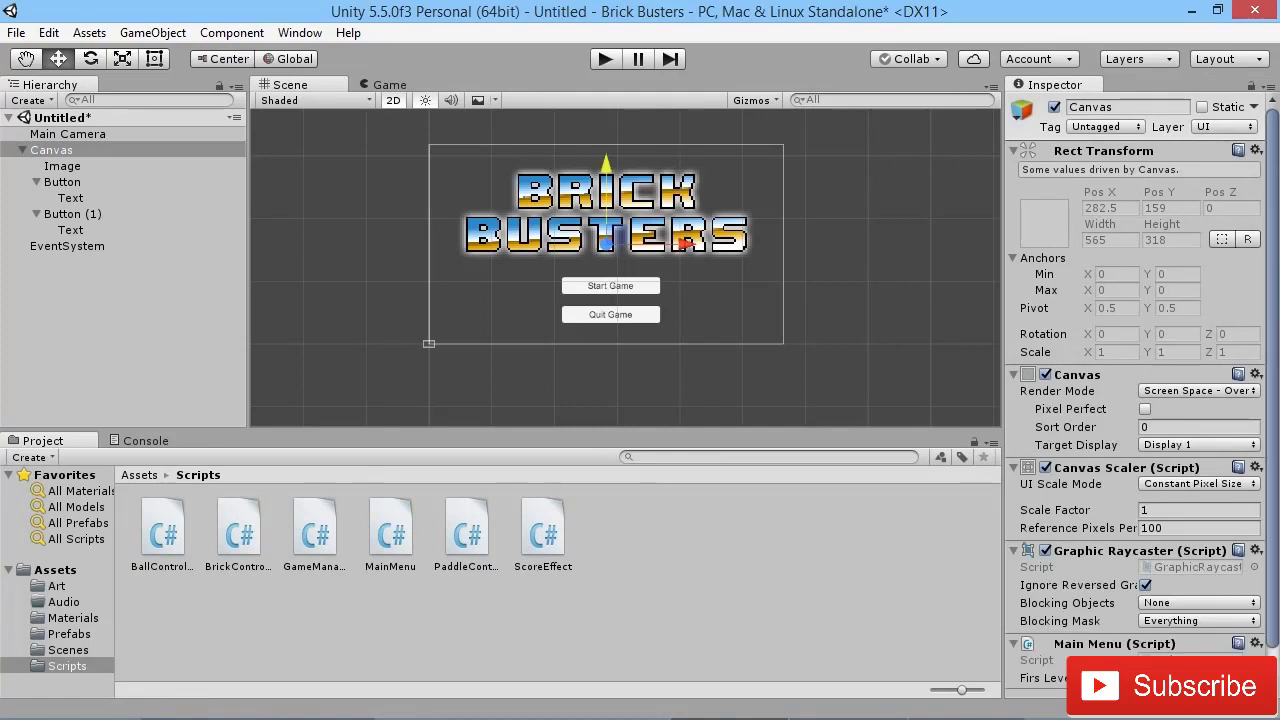
scroll(1095, 652, "down", 2)
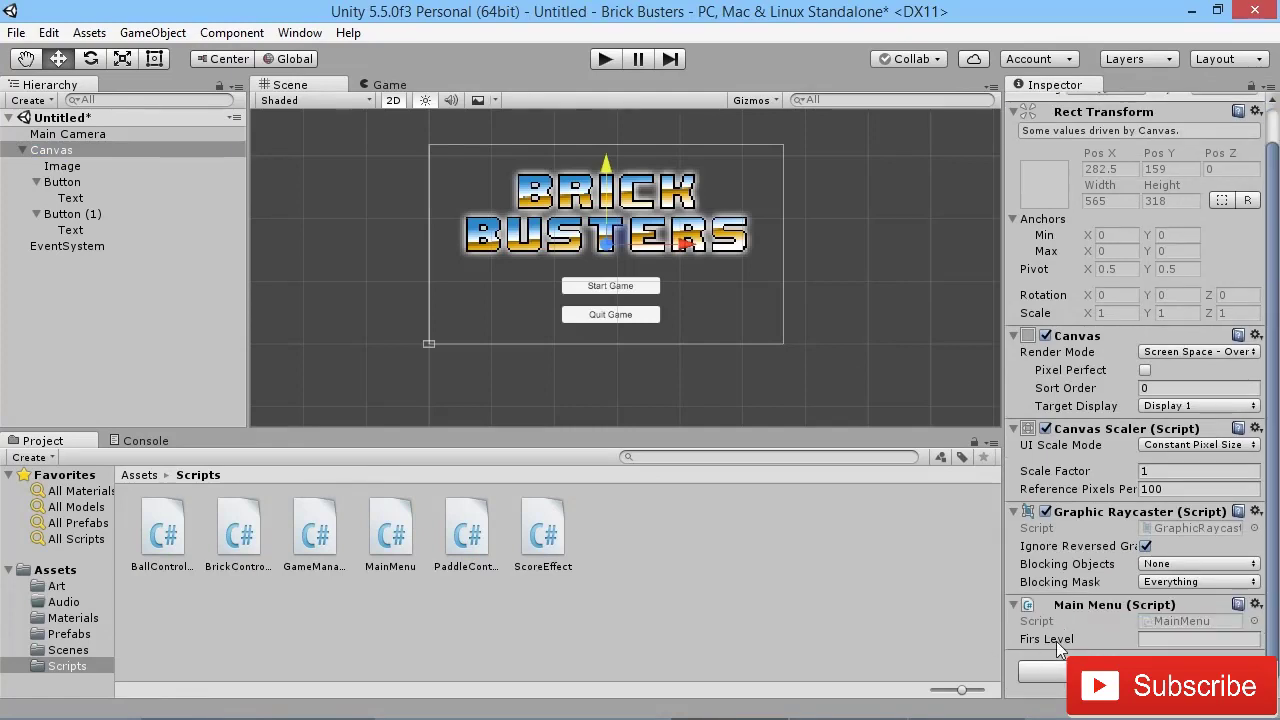
Correct the string variable's declaration to firstLevel in MonoDevelop, save the script, and open the Scenes folder in Unity
left_click(990, 704)
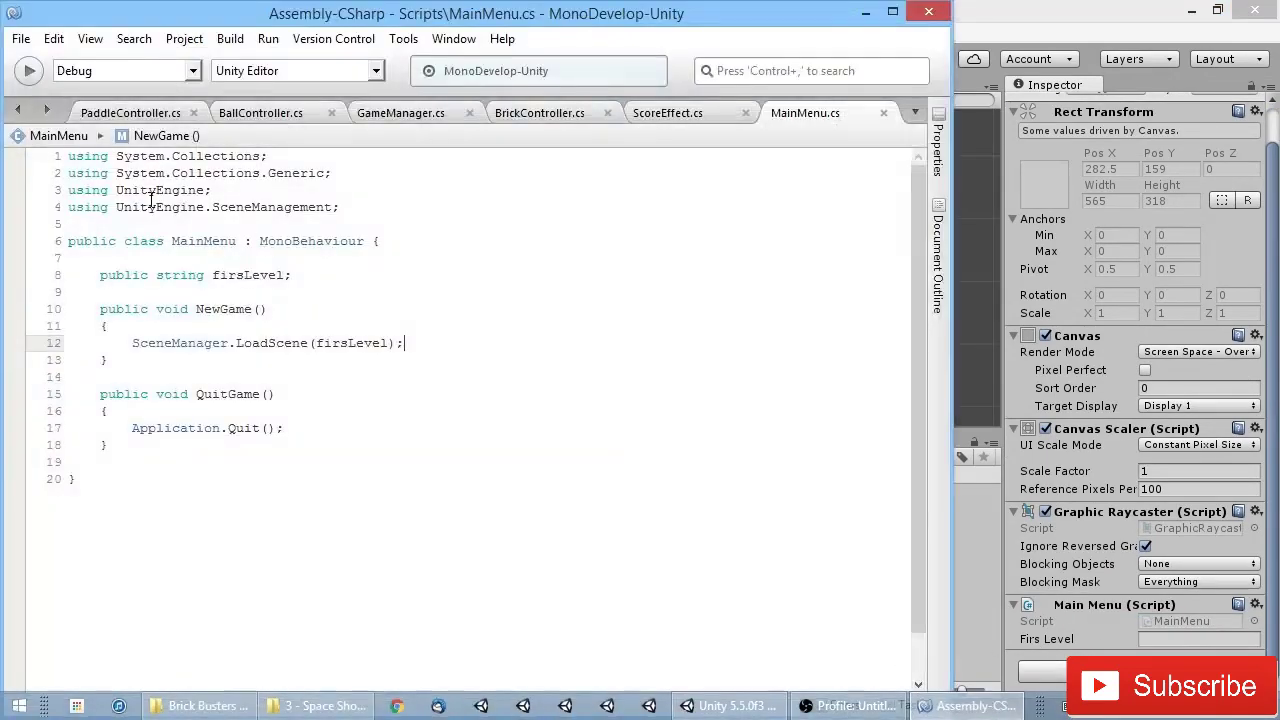
left_click(242, 275)
type("t")
key("ctrl+s")
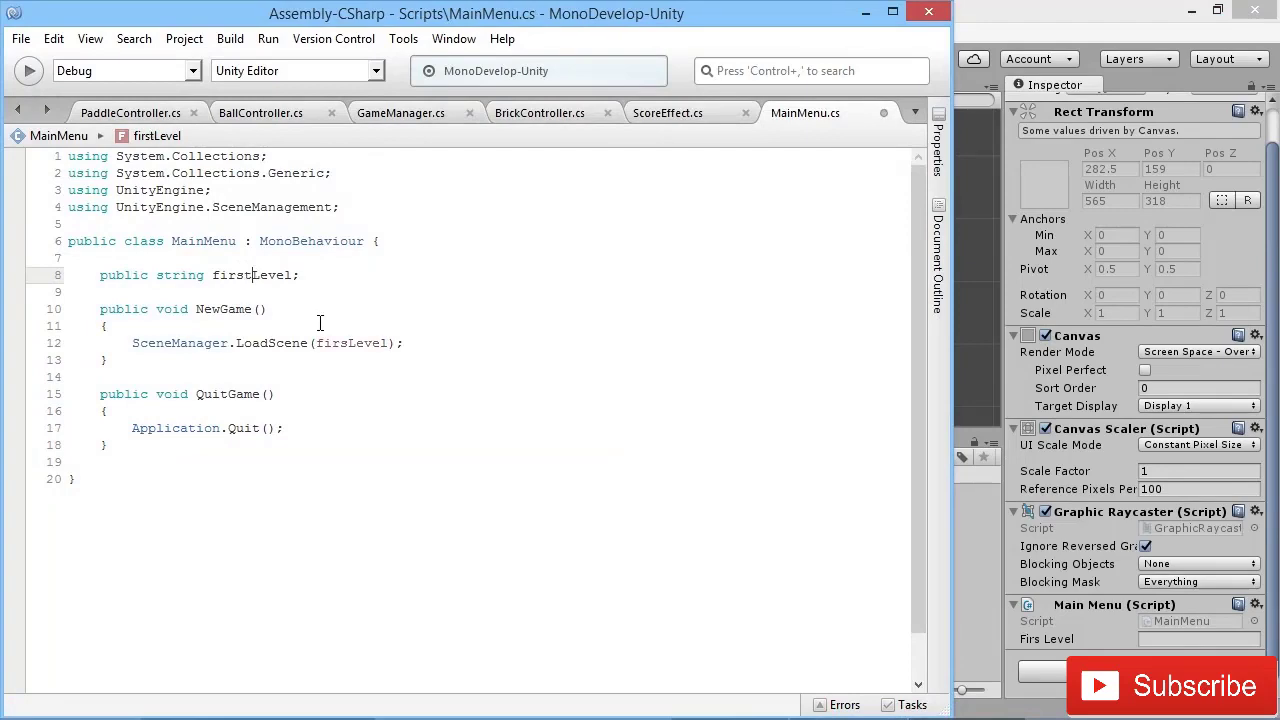
left_click(998, 28)
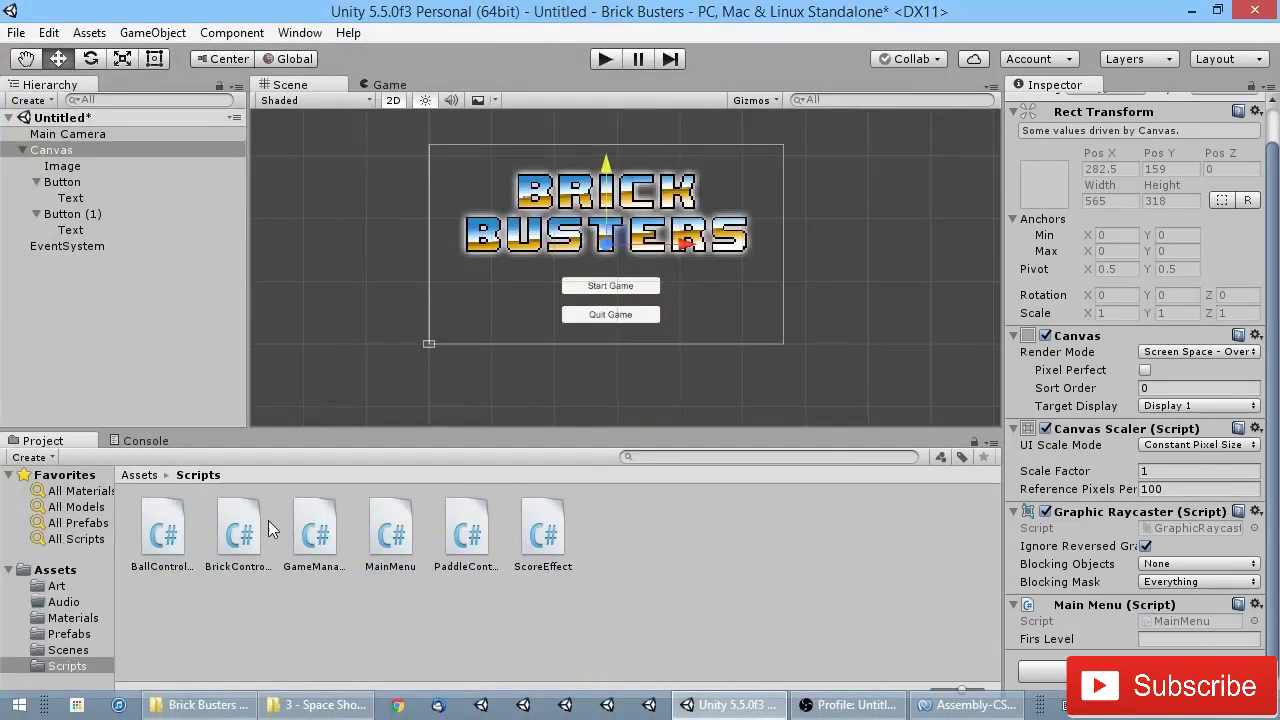
left_click(66, 651)
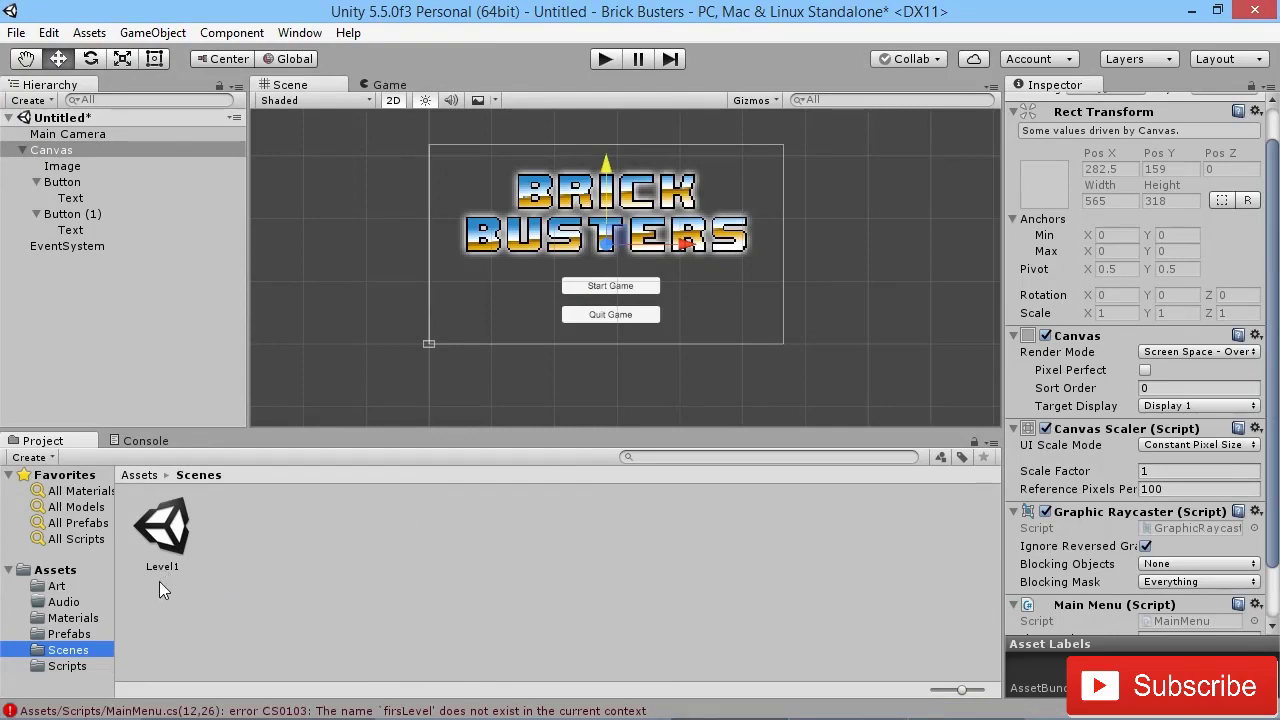
Switch to MonoDevelop and correct the LoadScene argument in NewGame to firstLevel
left_click(968, 705)
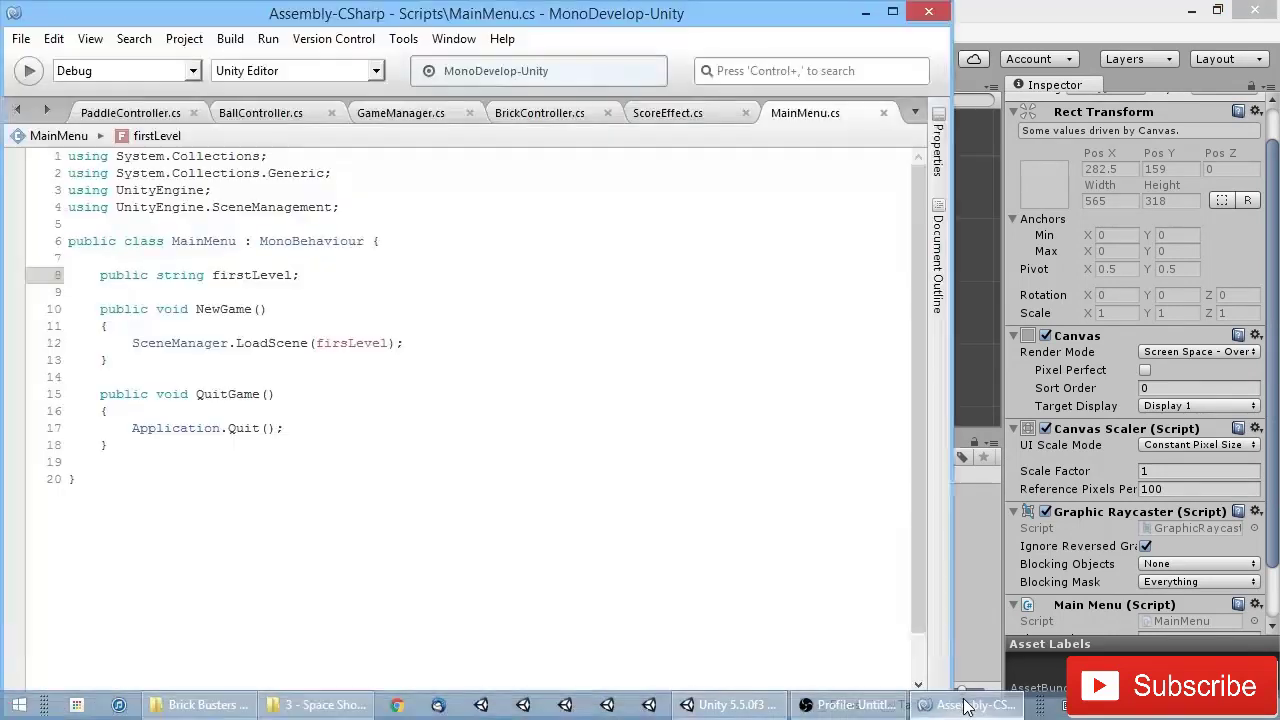
left_click(345, 343)
type("t")
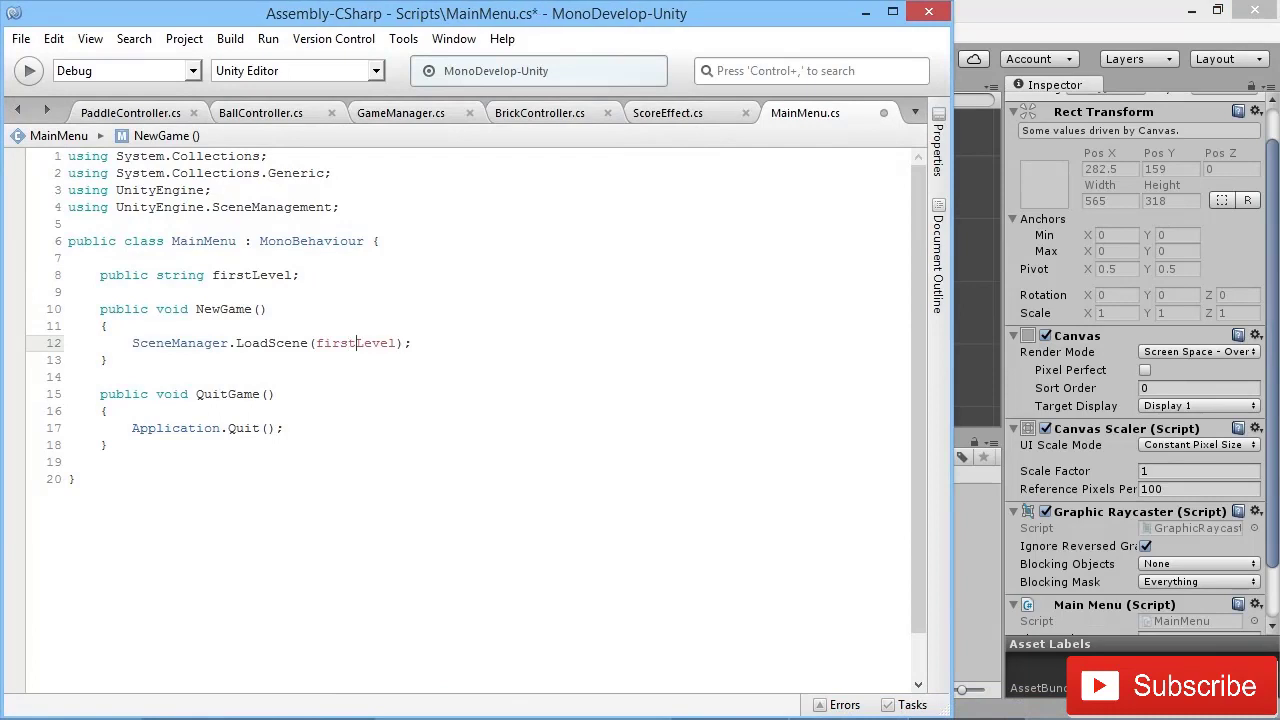
Switch to Unity and set First Level to Level1 in the Canvas's Main Menu component
left_click(1022, 16)
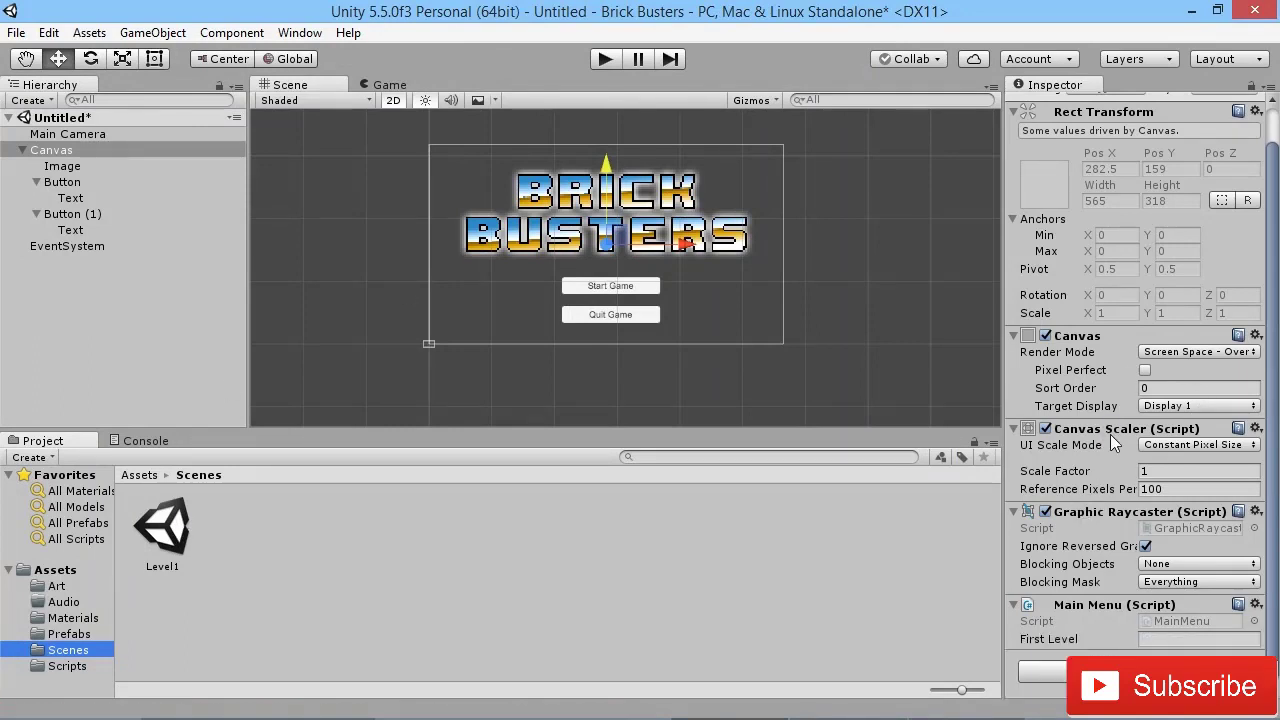
scroll(1150, 520, "down", 3)
left_click(1164, 575)
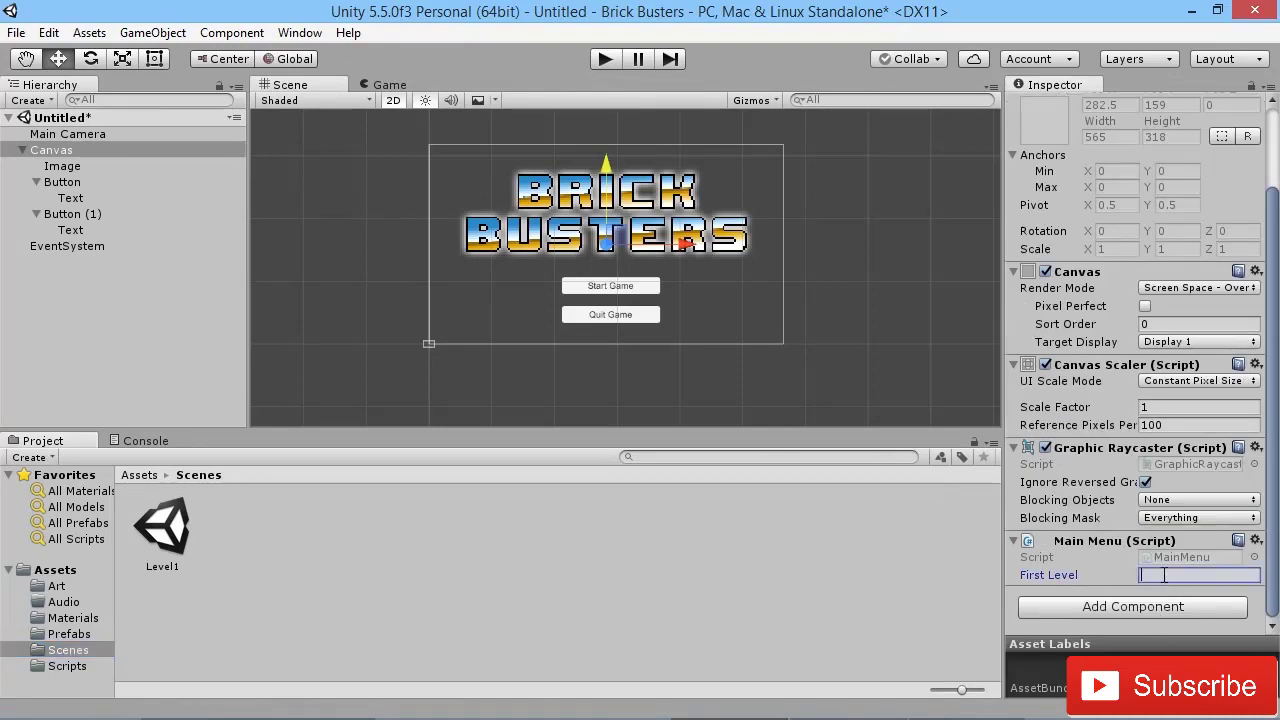
type("Level1")
Add an On Click event to both menu buttons together, with the Canvas as its target object
left_click(62, 182)
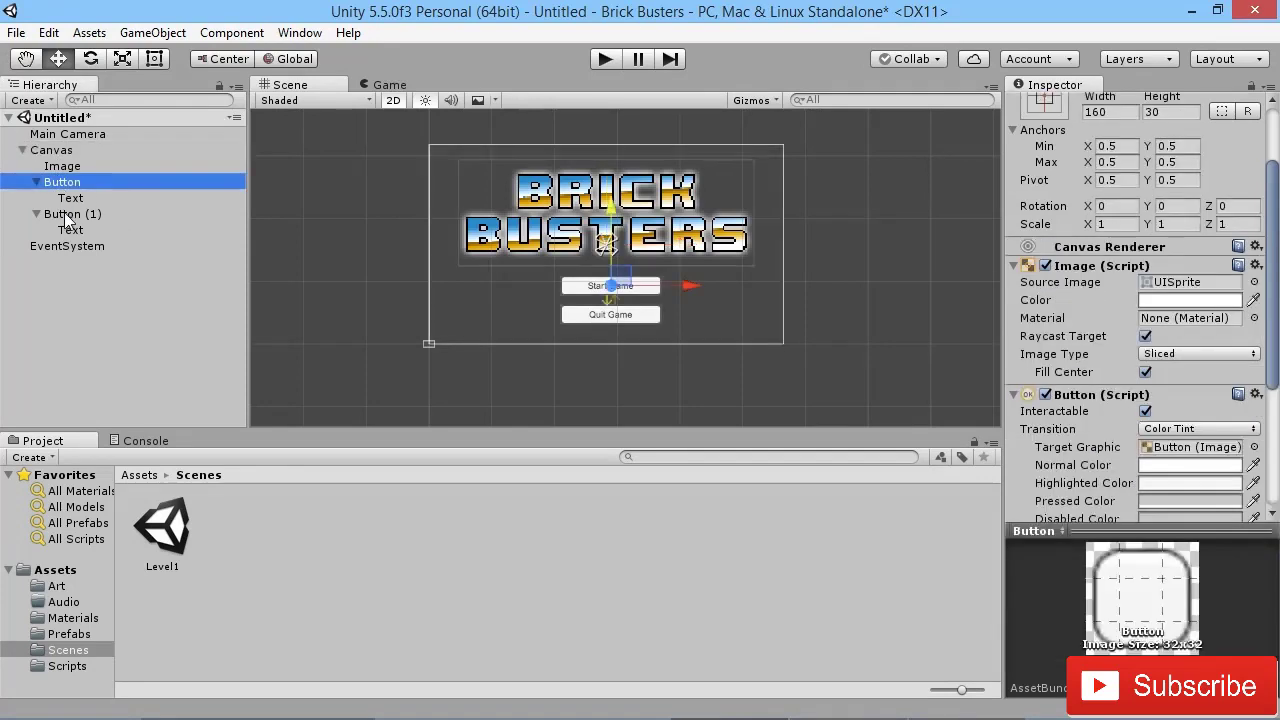
left_click(66, 216, "ctrl")
scroll(1059, 378, "down", 5)
left_click(1217, 462)
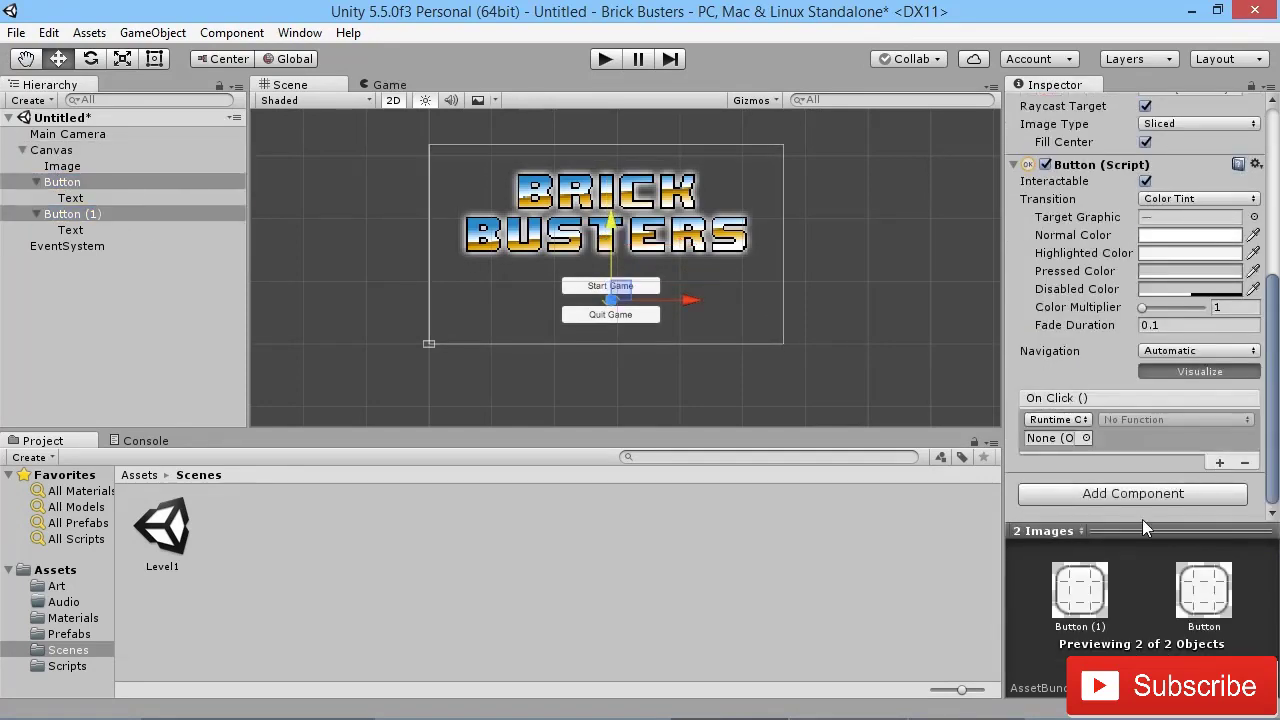
left_click_drag(52, 150, 1058, 441)
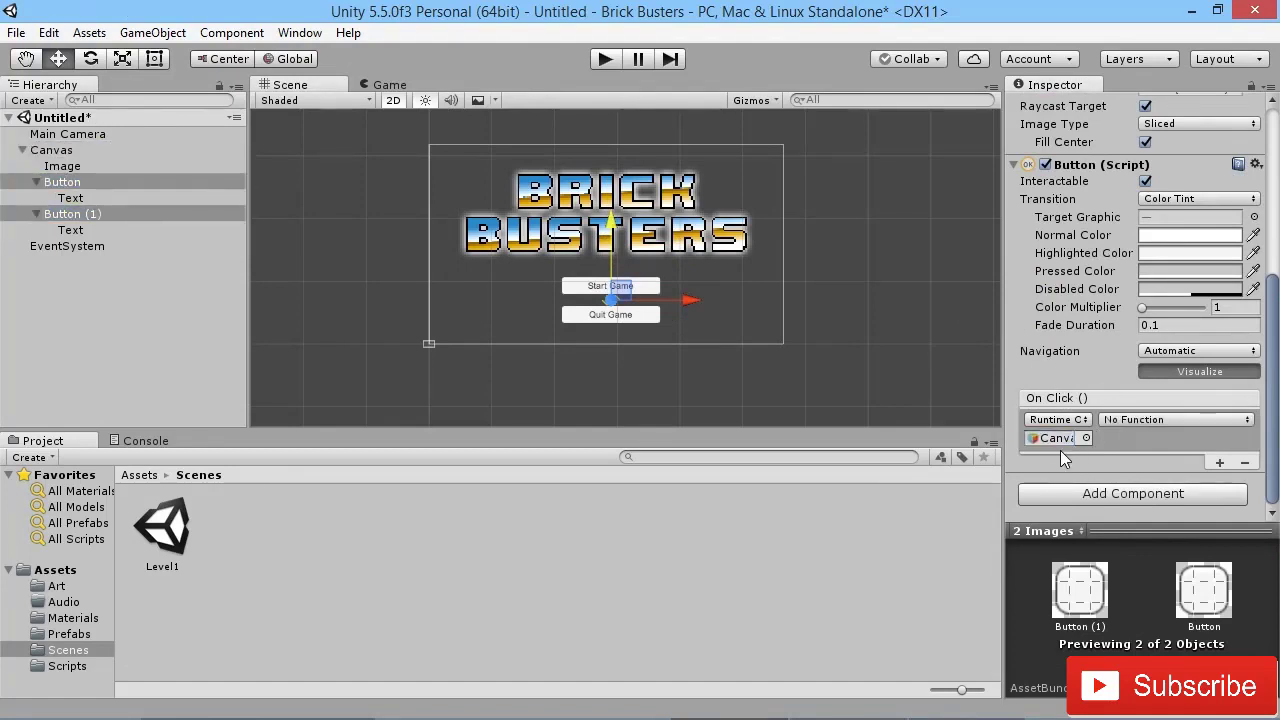
Assign MainMenu's NewGame function to the Start Game button's On Click event
left_click(74, 184)
left_click(1155, 418)
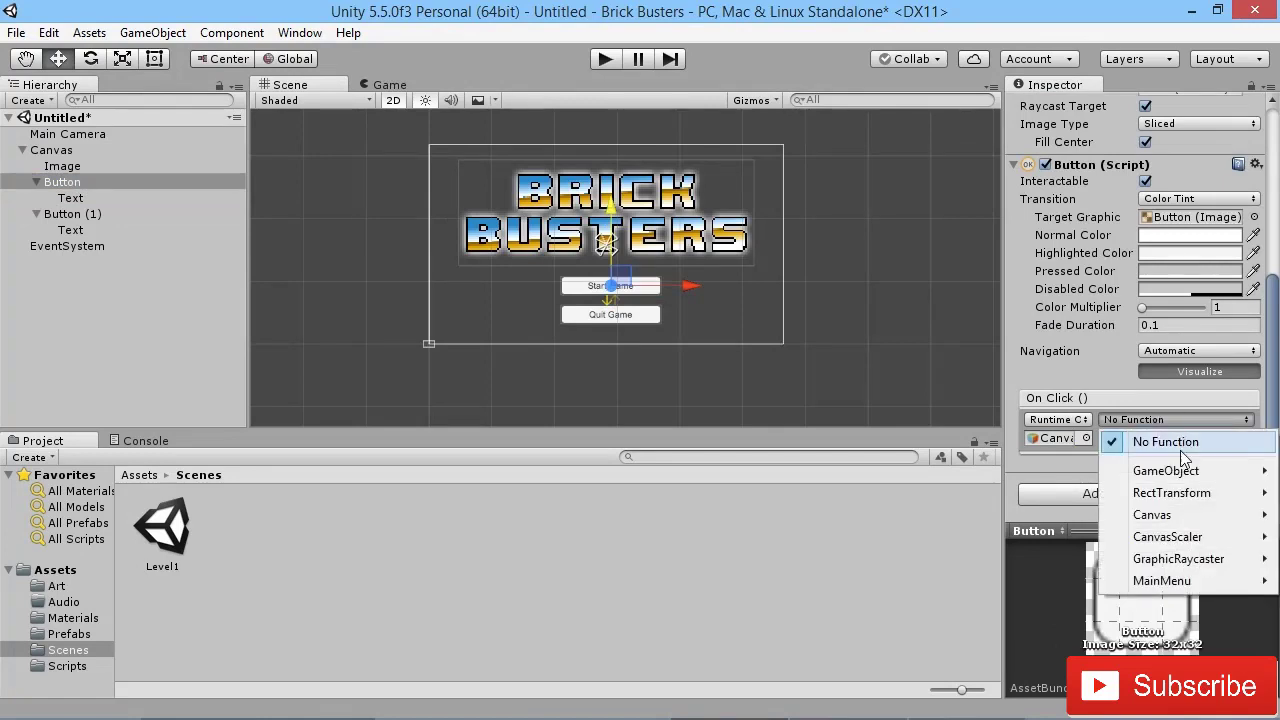
mouse_move(1190, 583)
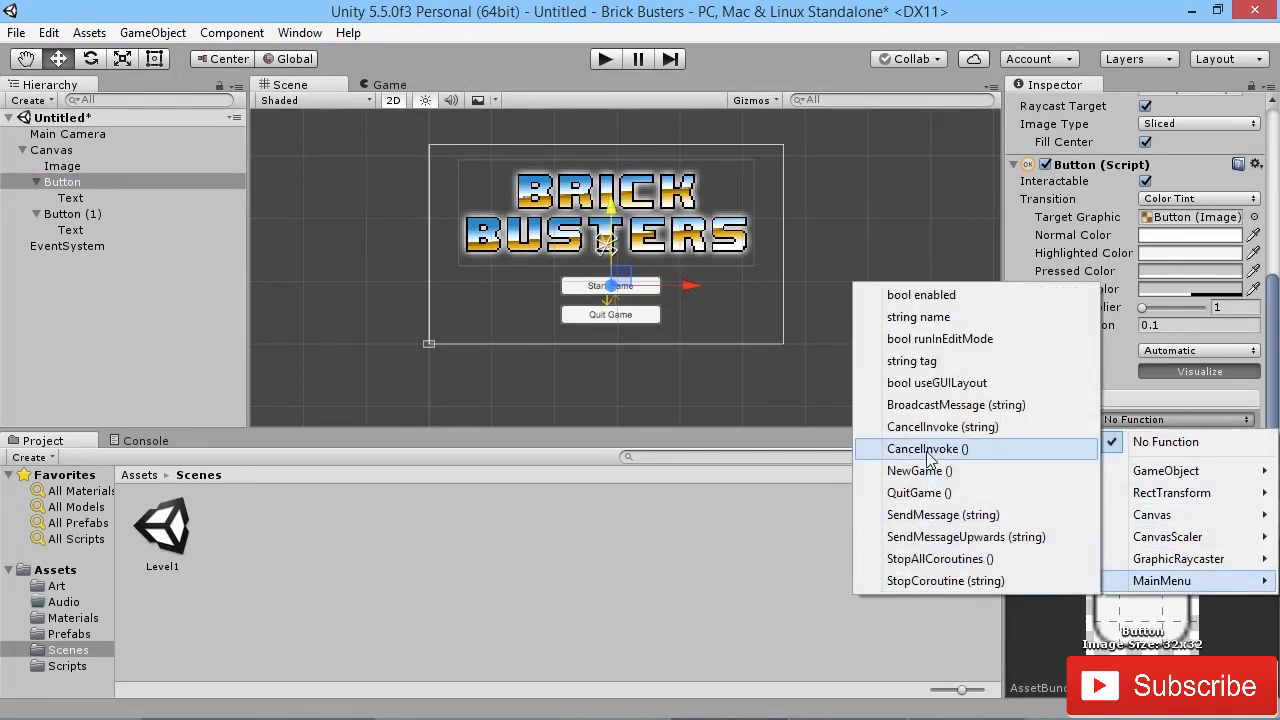
left_click(905, 471)
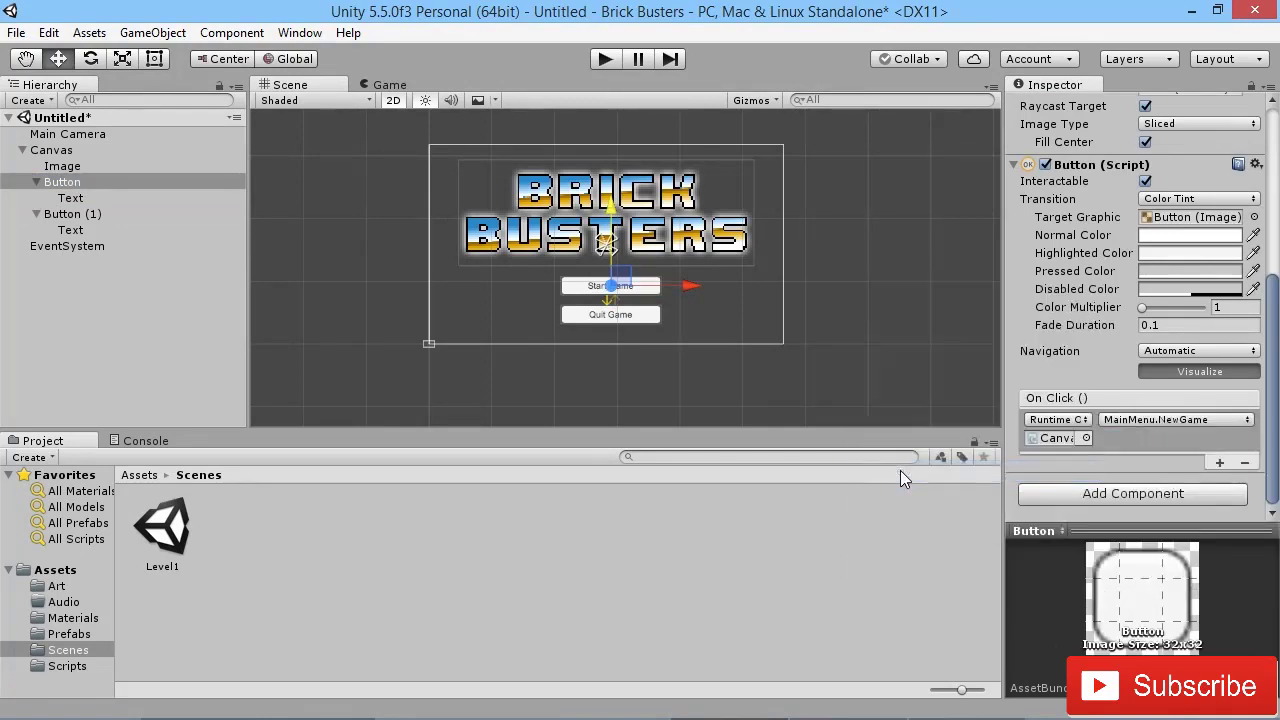
Assign MainMenu's QuitGame function to the Quit Game button's On Click event and deselect the button
left_click(70, 214)
left_click(1135, 418)
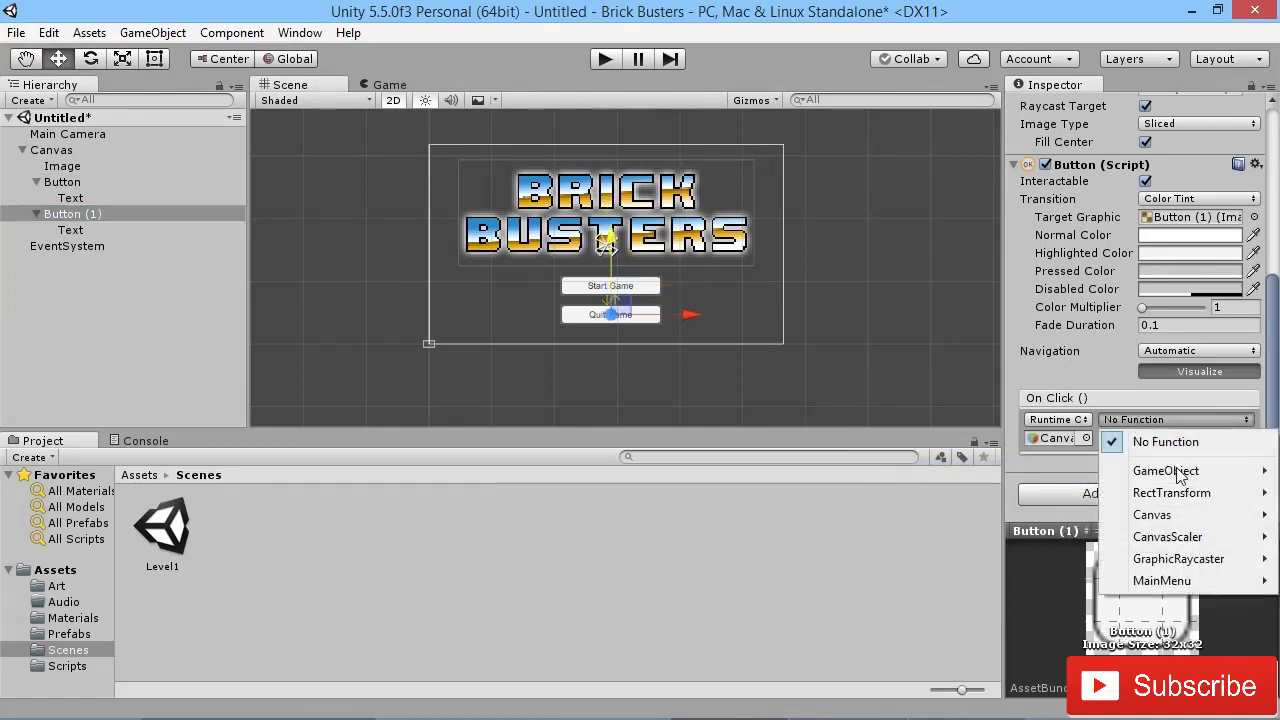
mouse_move(1150, 581)
left_click(920, 492)
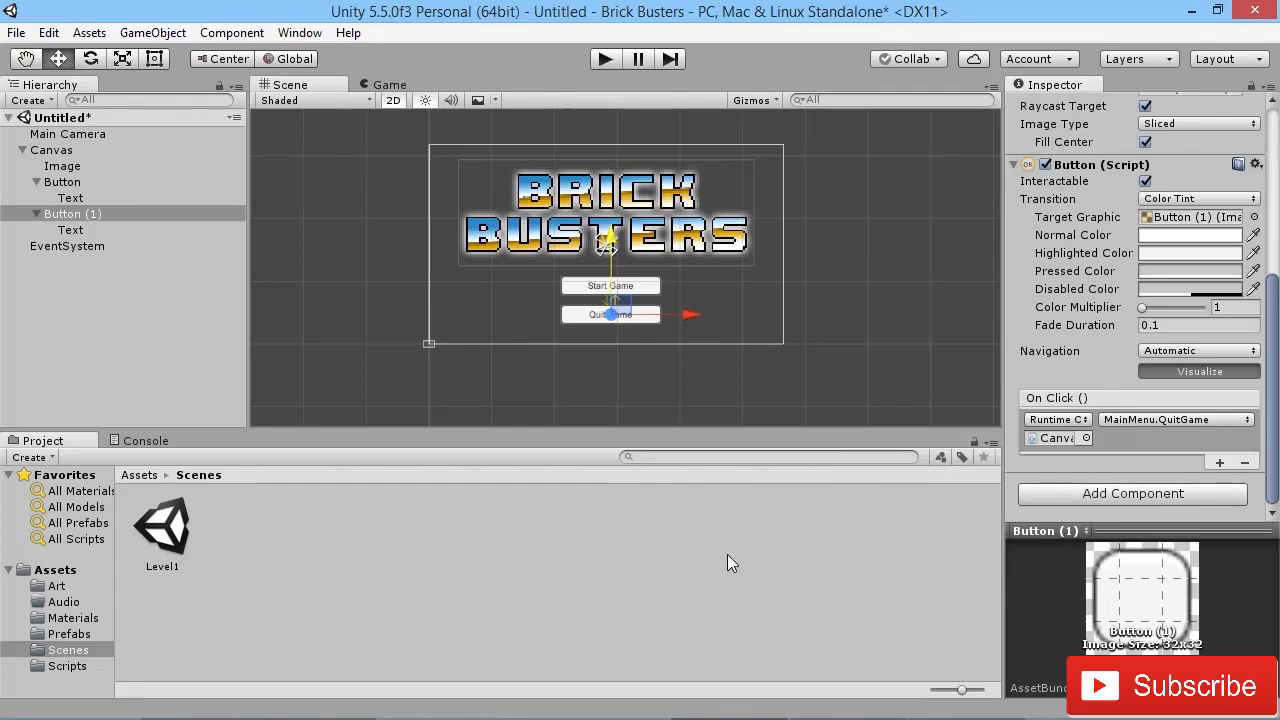
left_click(468, 282)
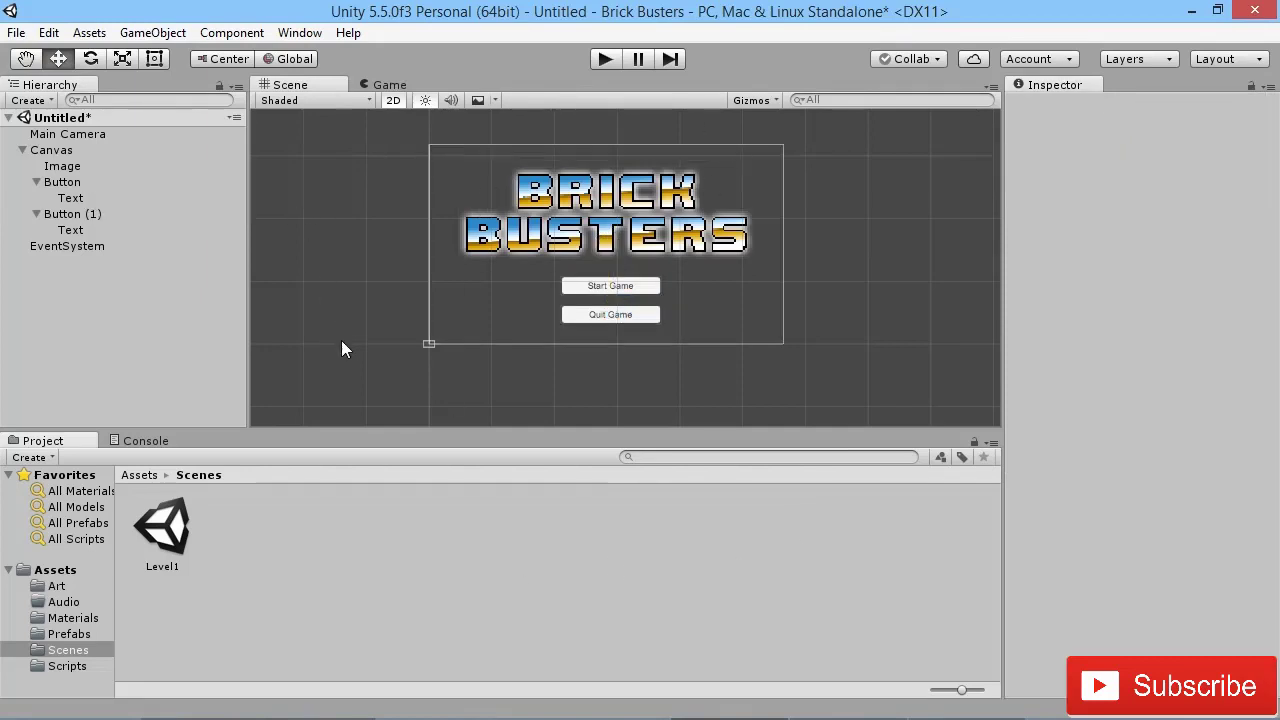
Save the untitled scene as MainMenu in the project's Scenes folder
left_click(16, 32)
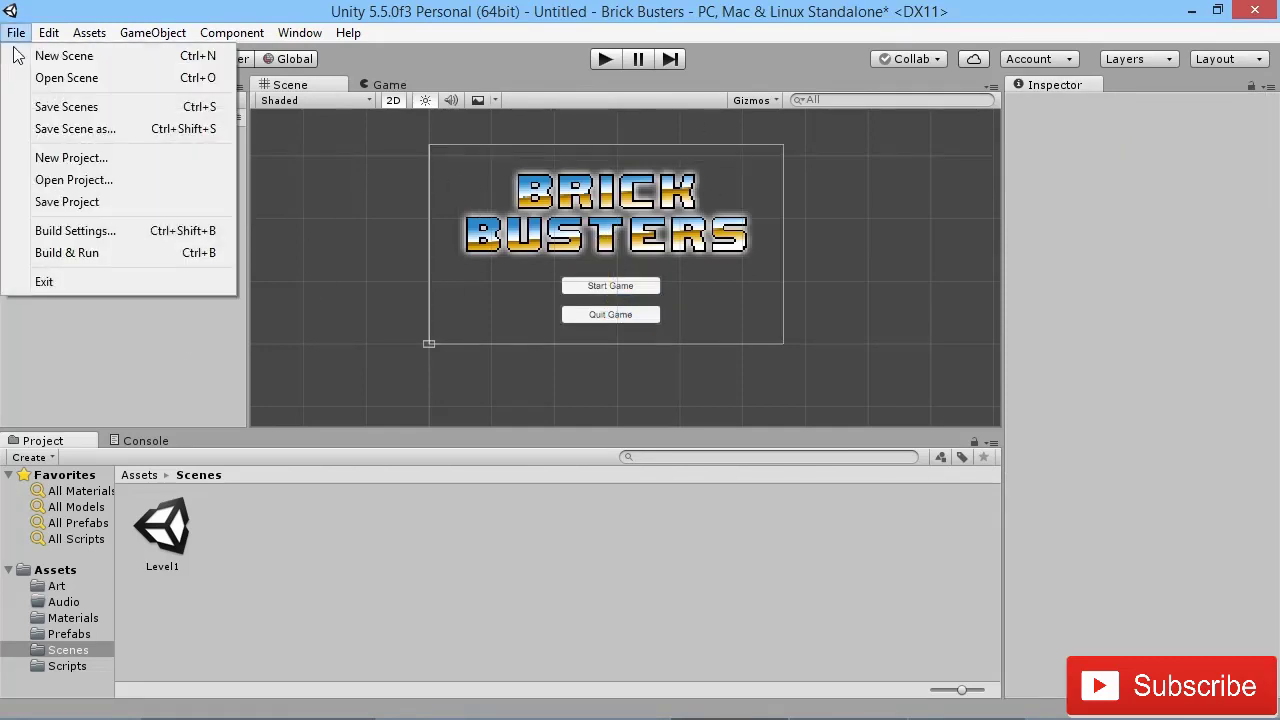
left_click(86, 129)
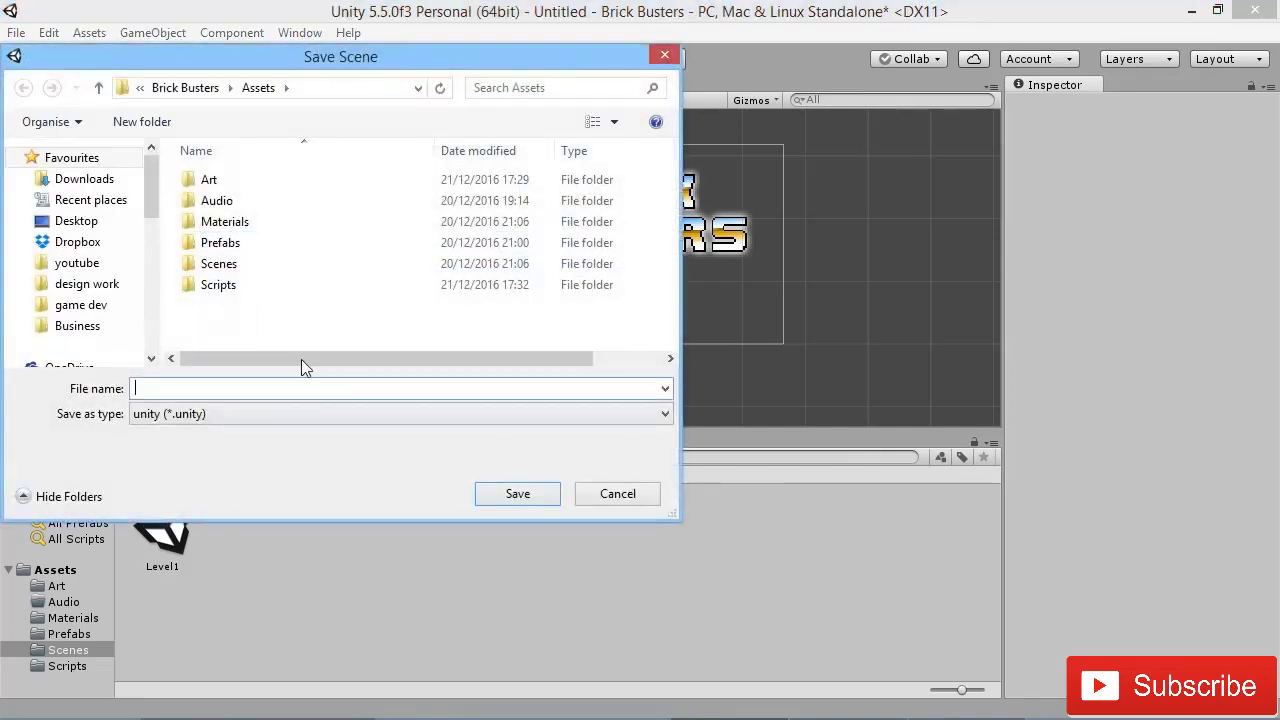
double_click(233, 264)
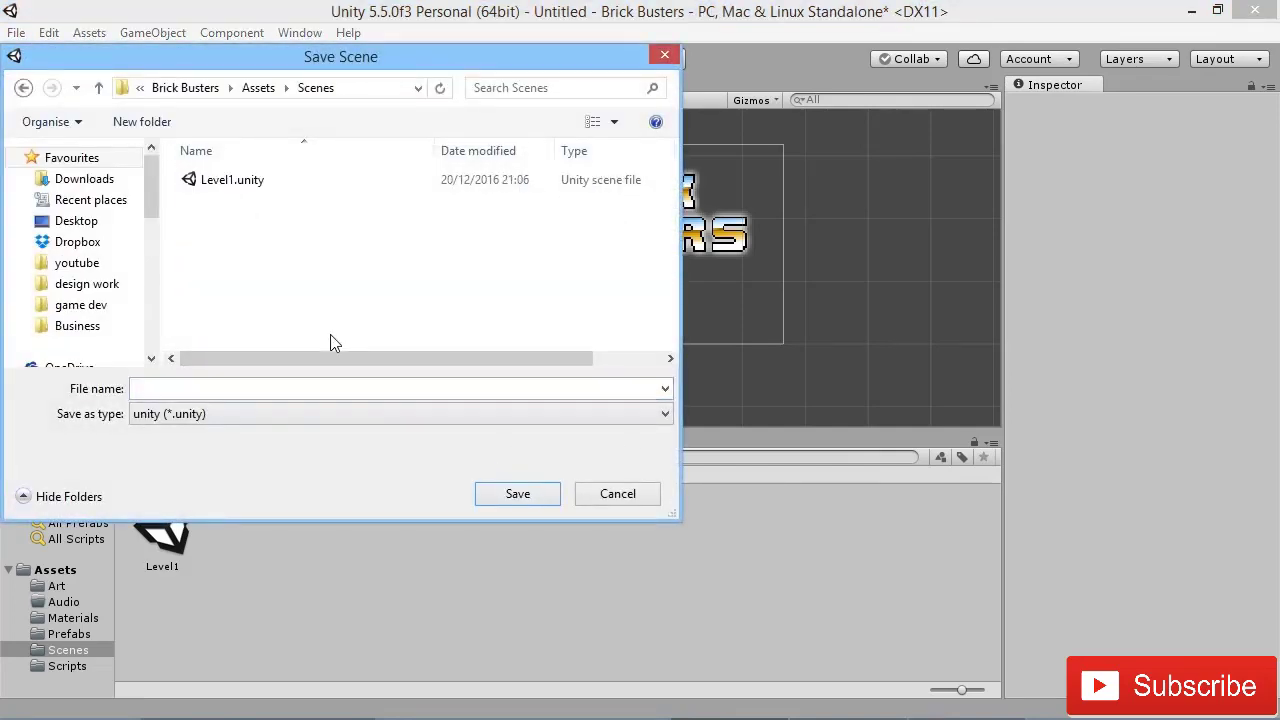
left_click(187, 390)
type("ainMenu")
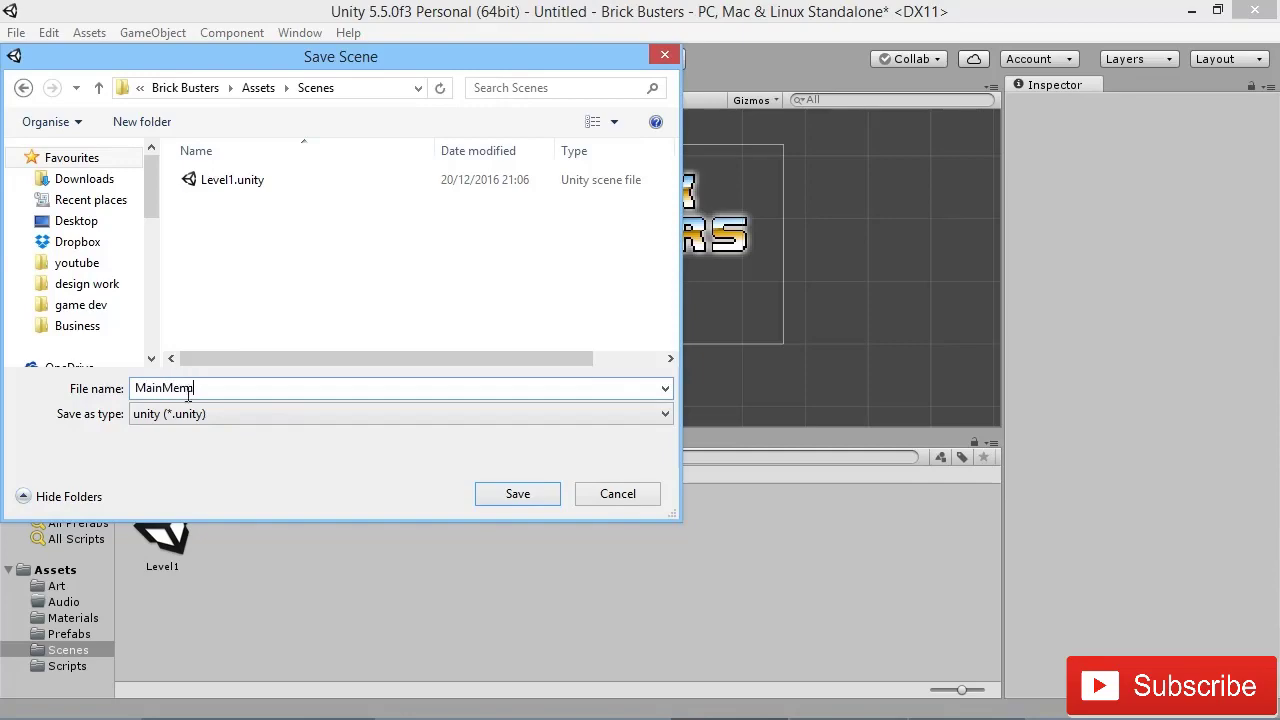
key("Return")
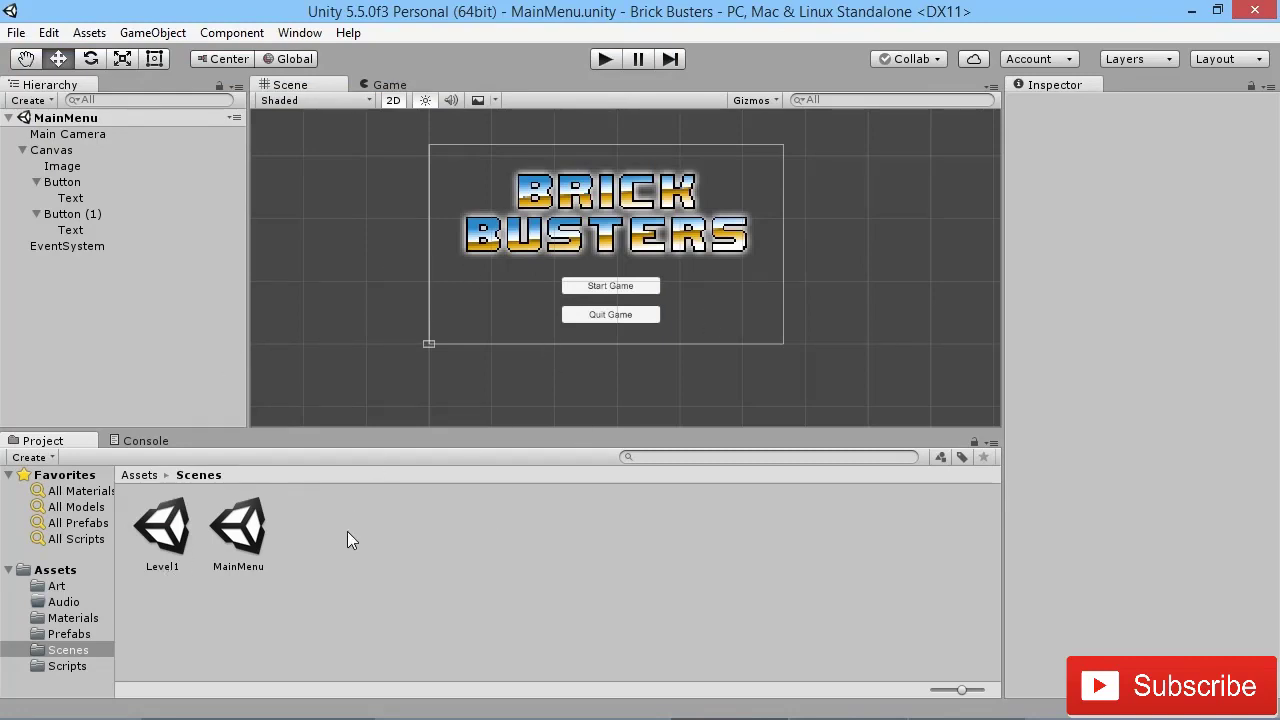
Add the MainMenu scene and, below it, the Level1 scene to the Scenes In Build list in Build Settings
left_click(15, 33)
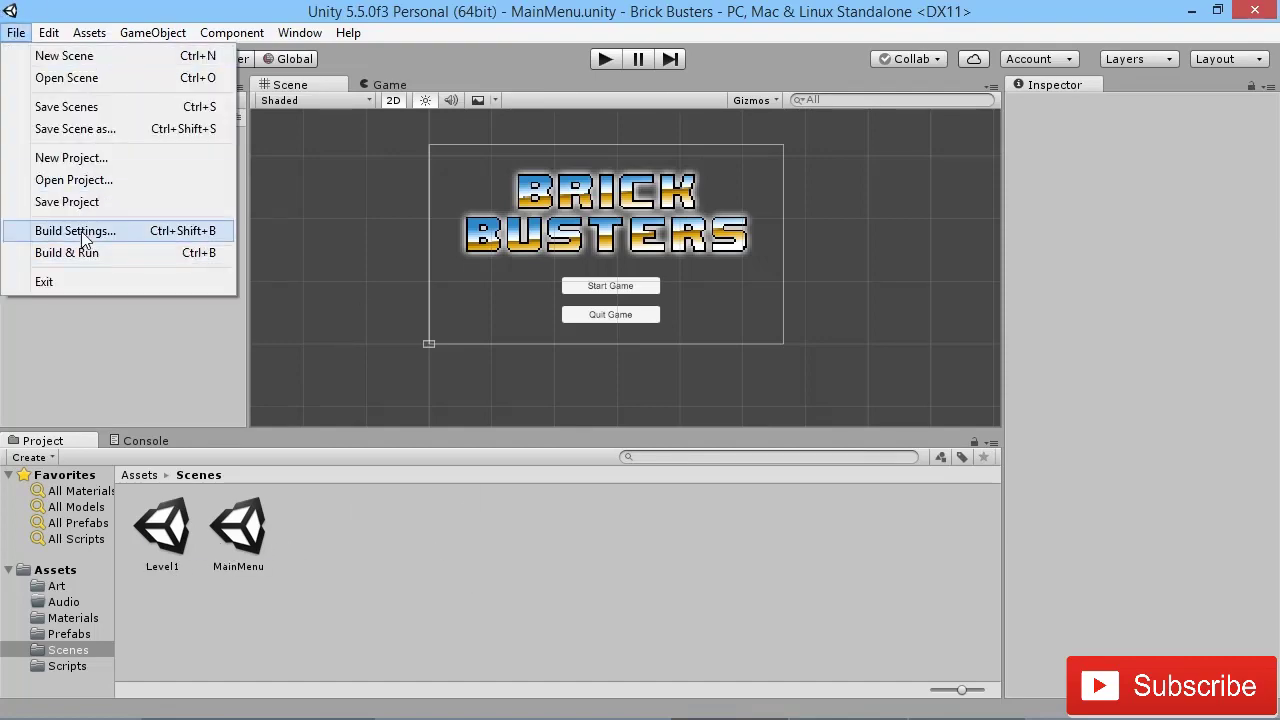
left_click(82, 232)
left_click_drag(338, 50, 917, 61)
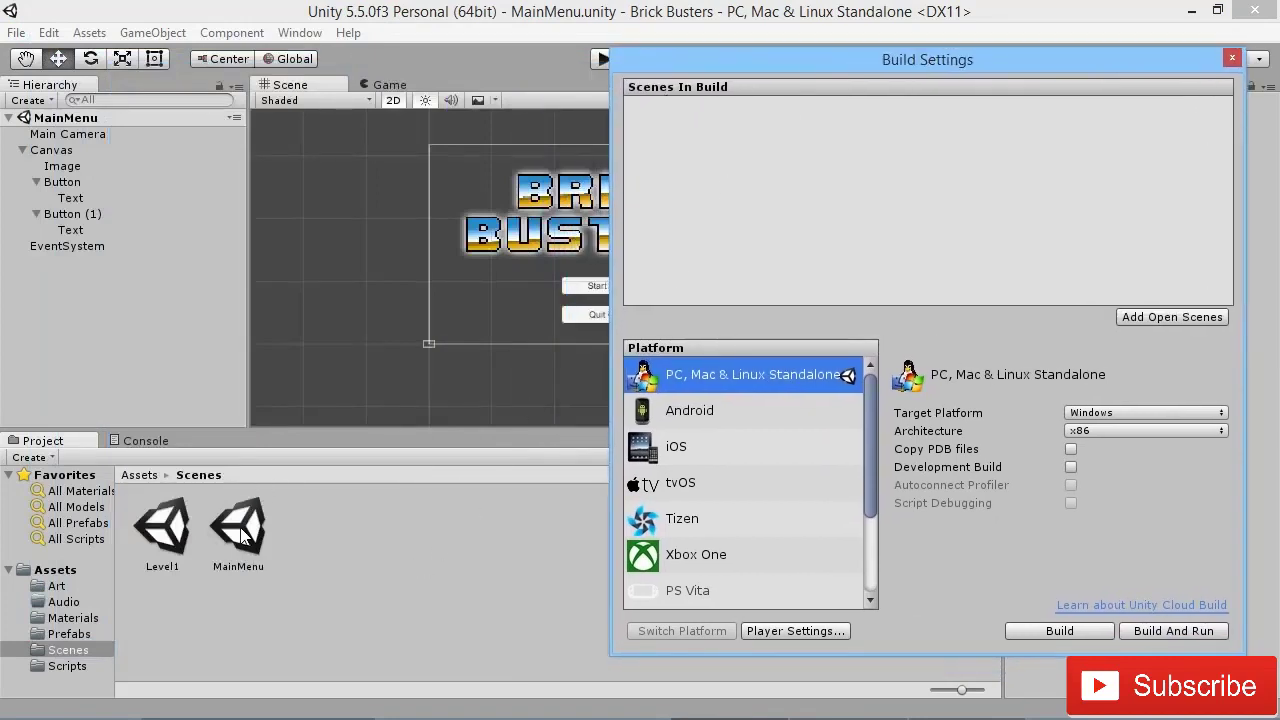
left_click_drag(245, 530, 772, 172)
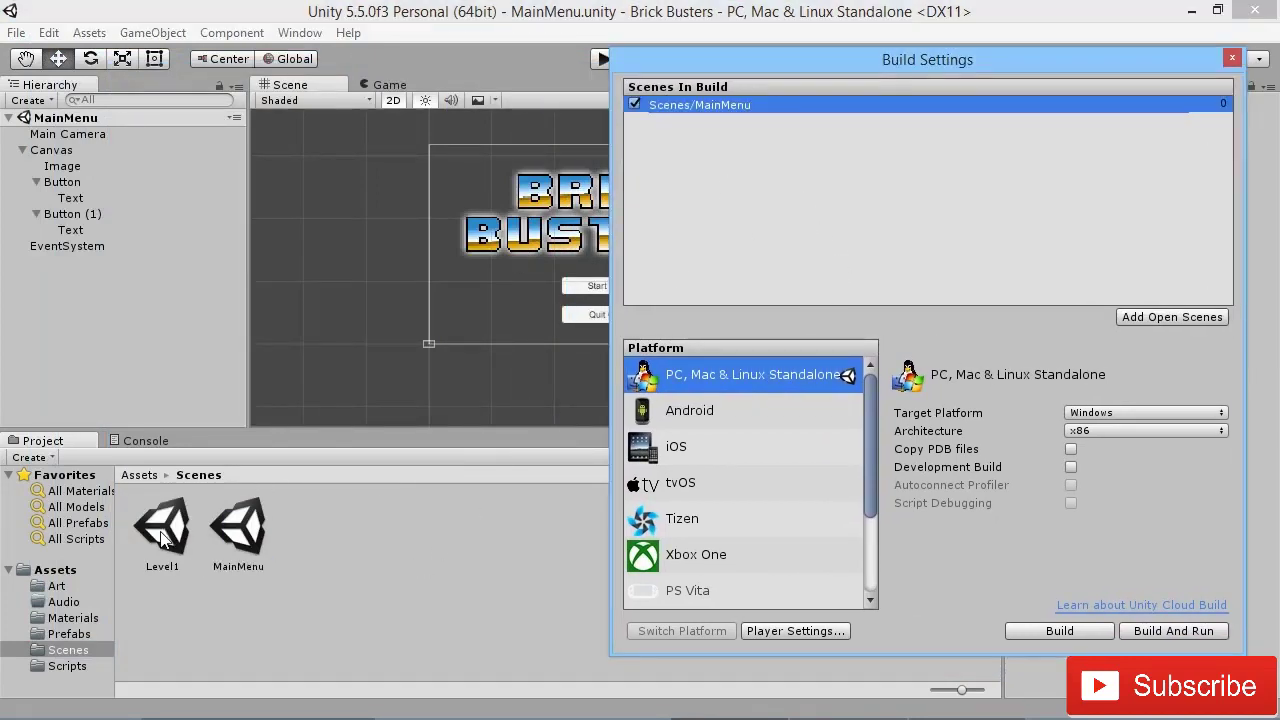
left_click_drag(165, 535, 772, 260)
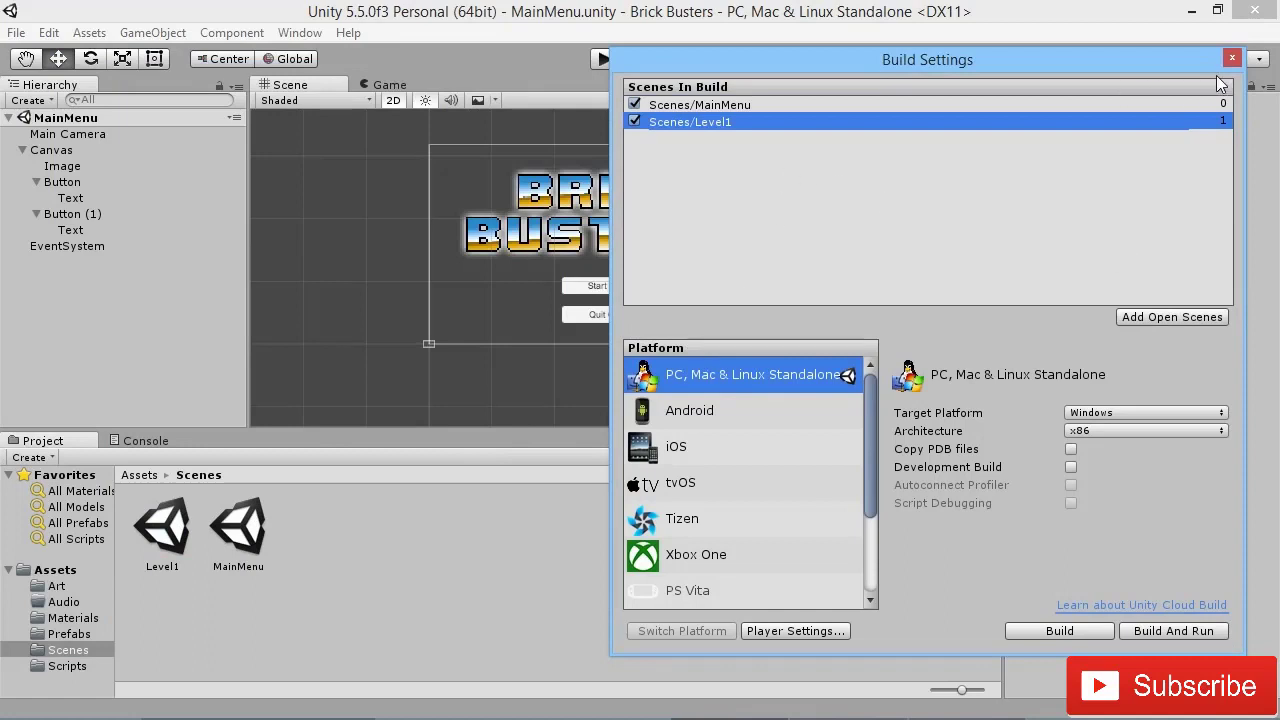
left_click(742, 106)
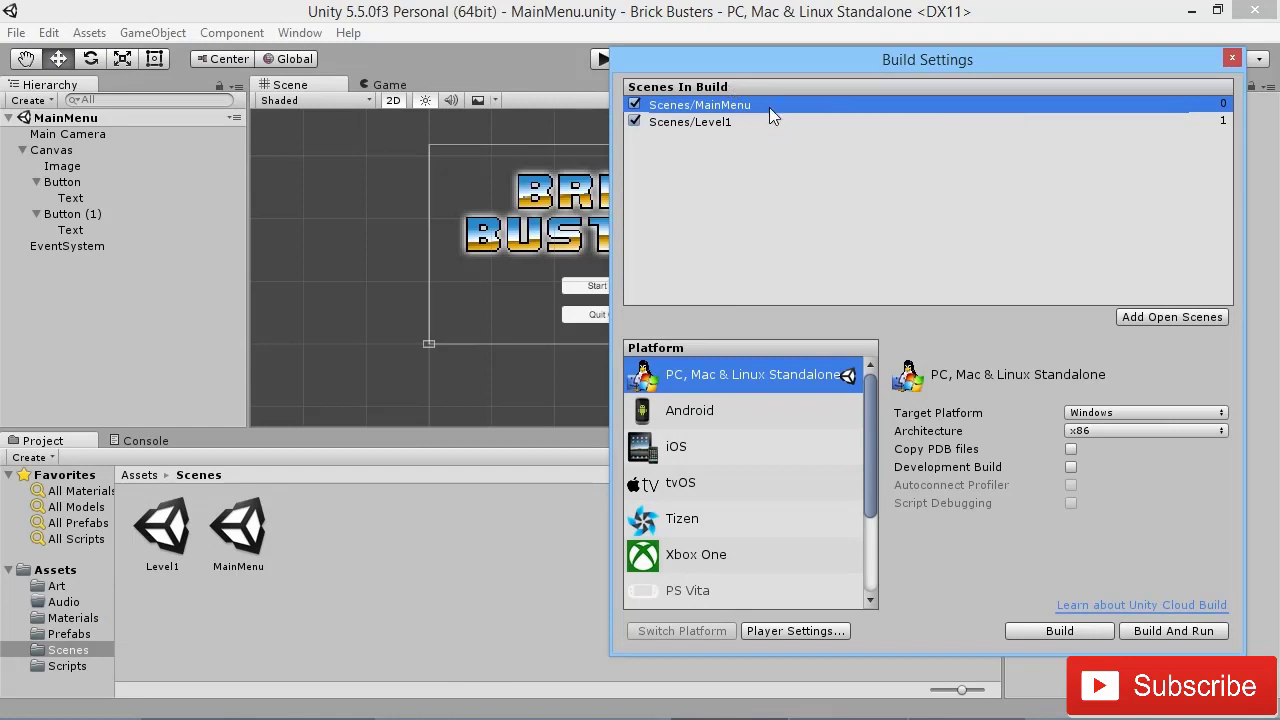
left_click(1232, 58)
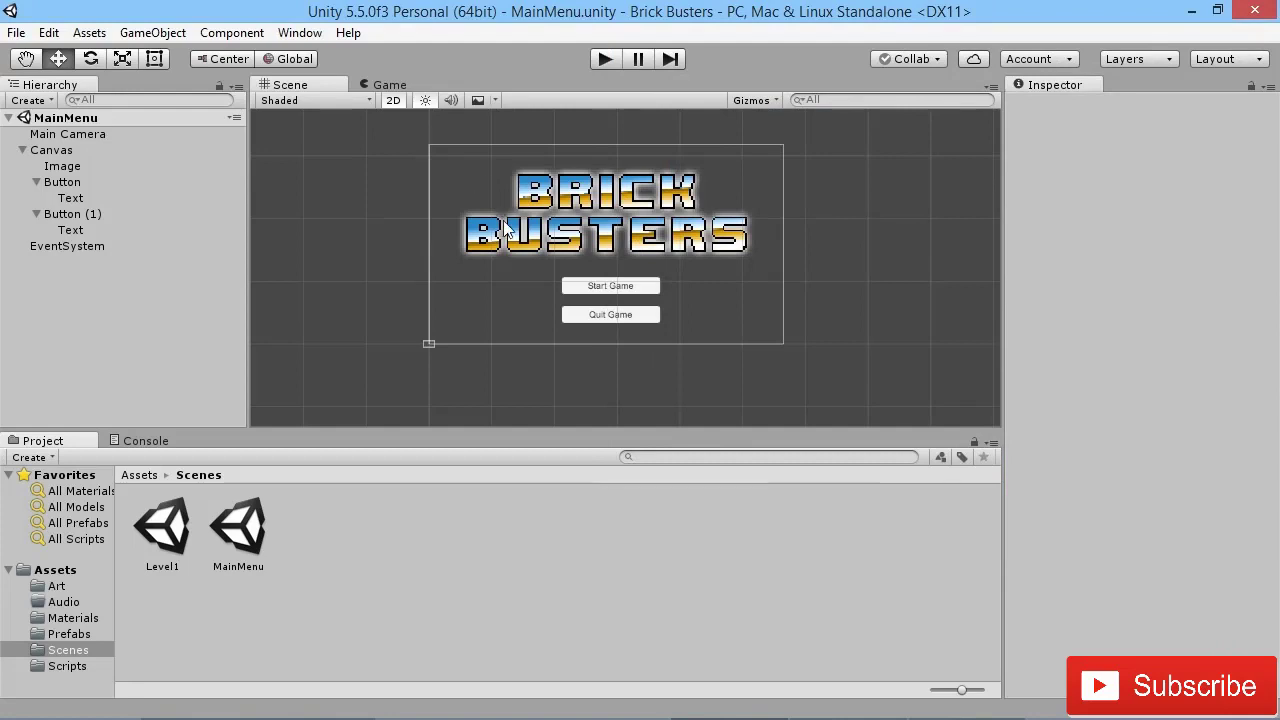
Play the MainMenu scene, start the game from its Start Game button, and launch the ball in Level1
left_click(604, 59)
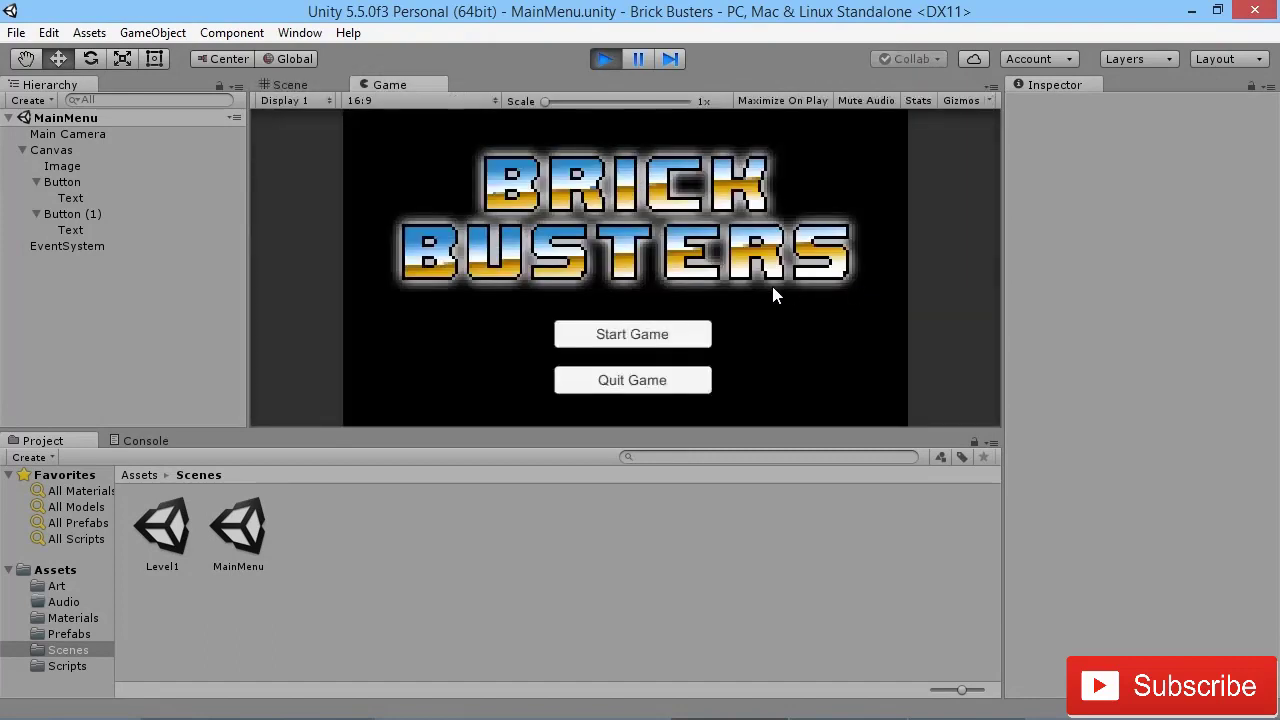
left_click(643, 340)
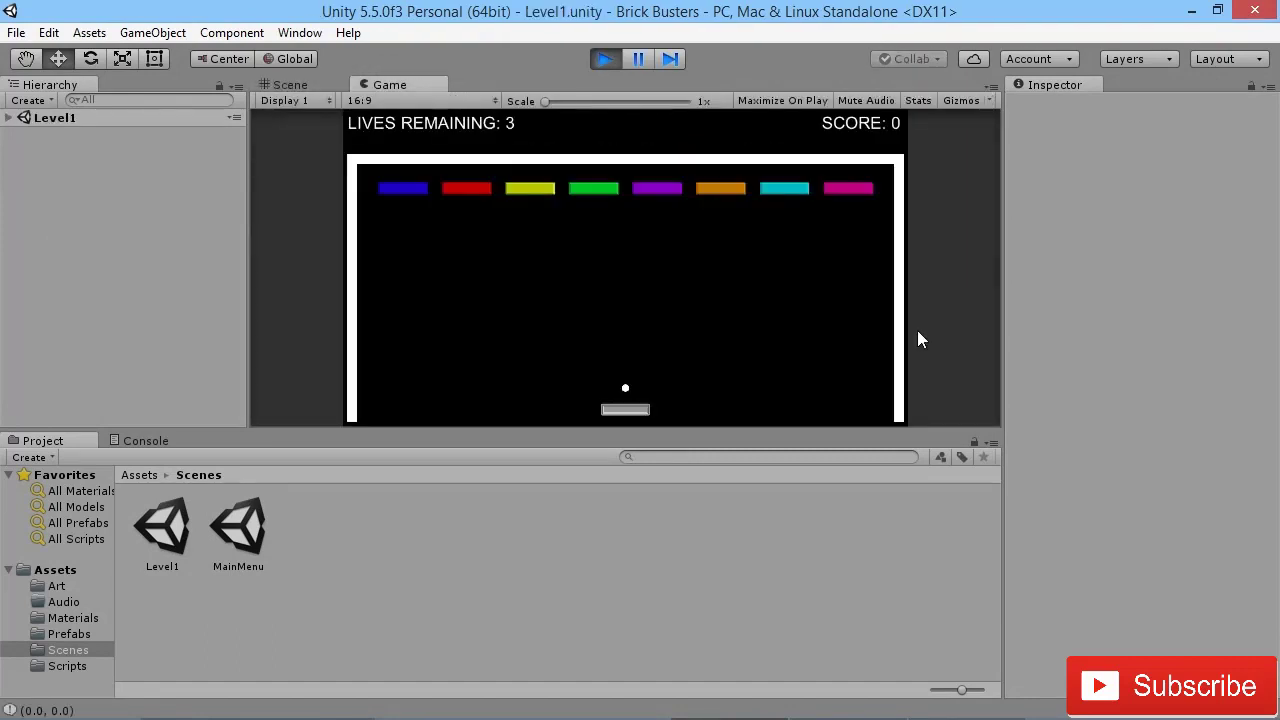
left_click(805, 316)
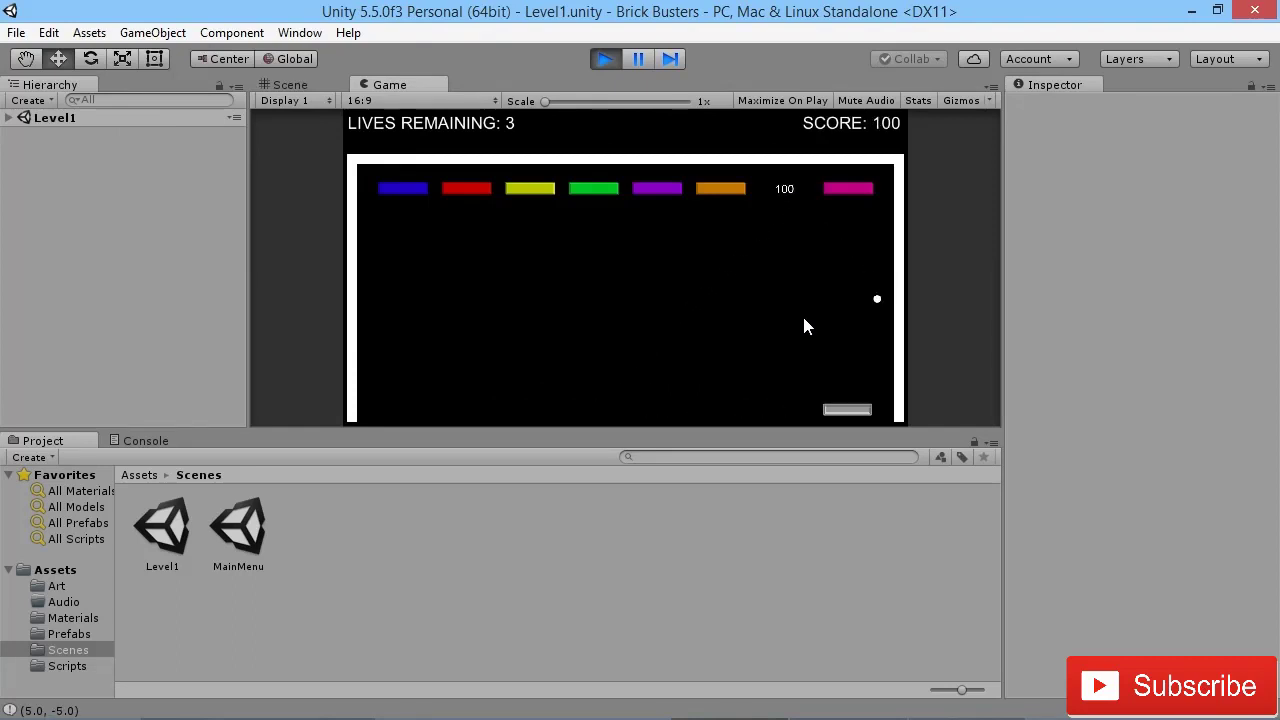